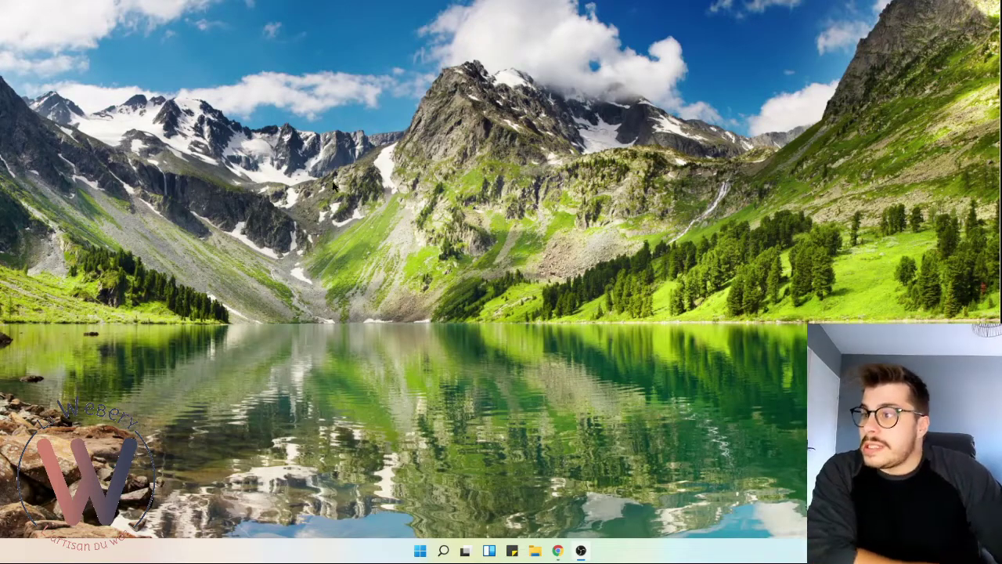
# - Compare the €0,00 Free Edition with the €79,00 yearly Business Plan on the Salon Booking pricing page
pyautogui.click(558, 551)
pyautogui.hotkey('ctrl', 'pageup')
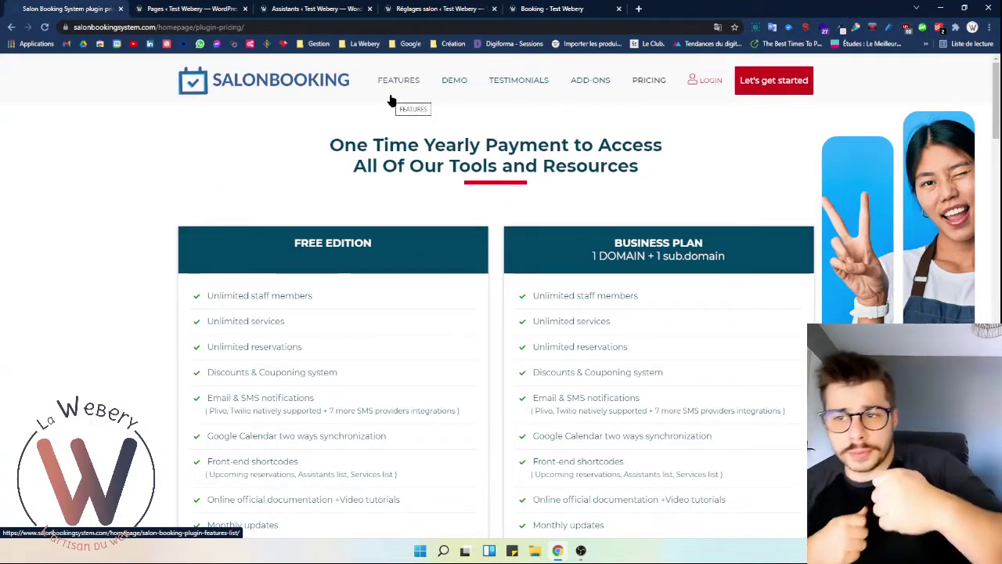
pyautogui.scroll(-3, 368, 235)
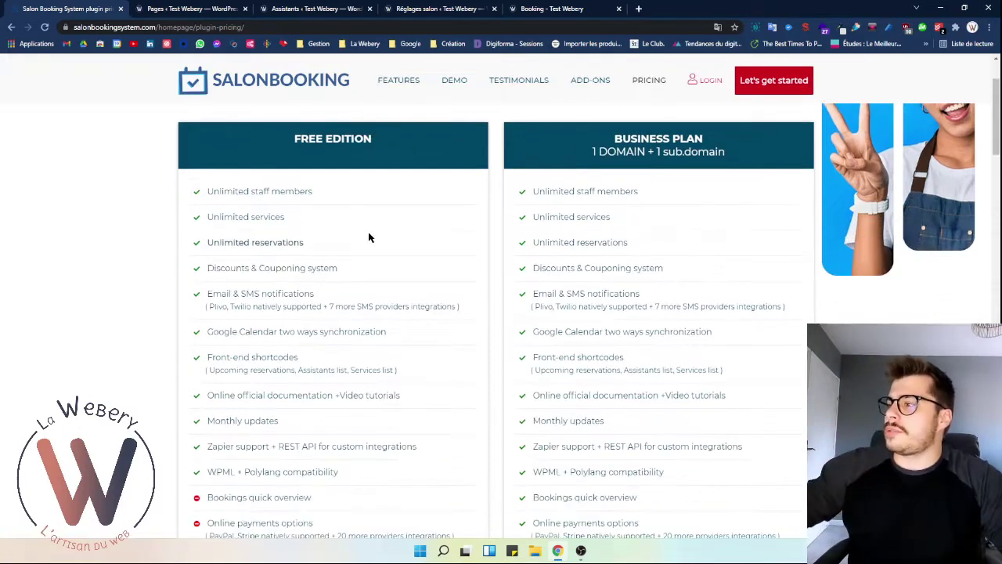
pyautogui.scroll(1, 371, 241)
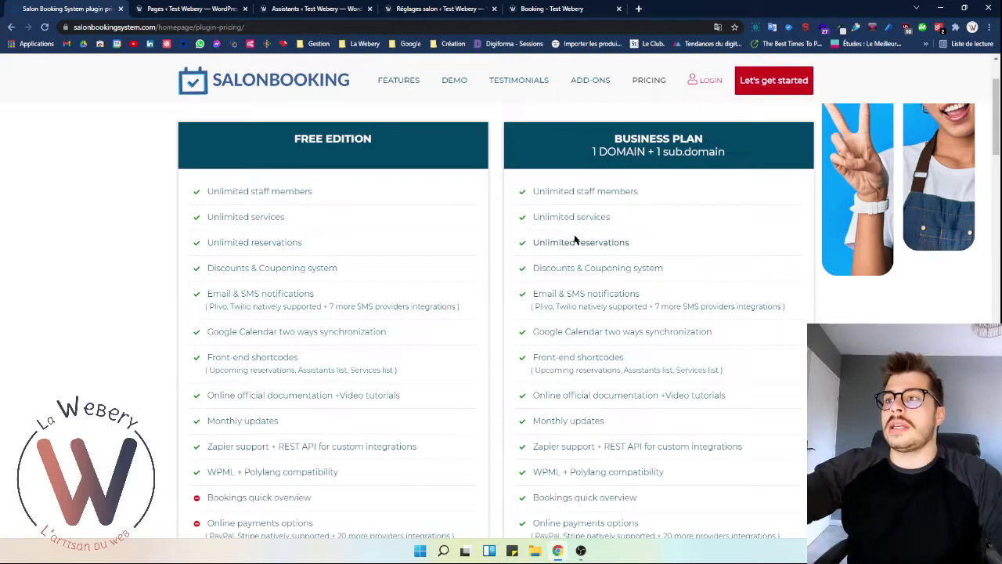
pyautogui.scroll(-2, 575, 174)
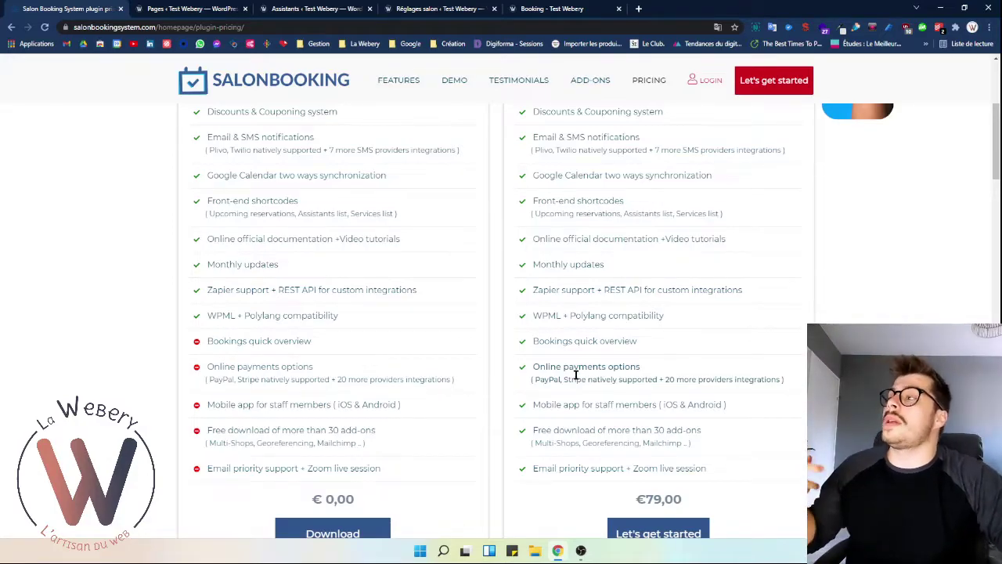
pyautogui.scroll(-1, 520, 371)
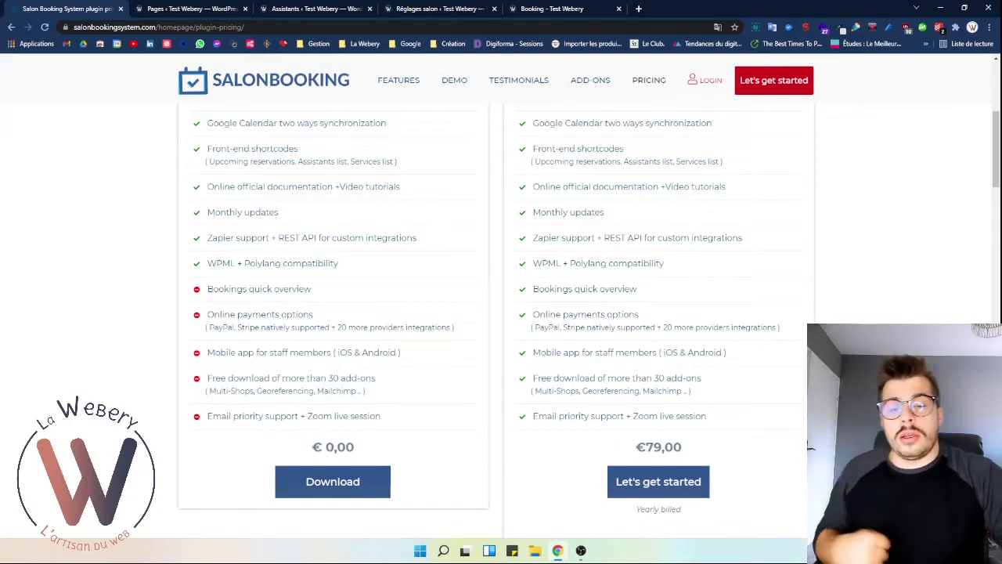
pyautogui.scroll(1, 496, 312)
pyautogui.scroll(1, 496, 313)
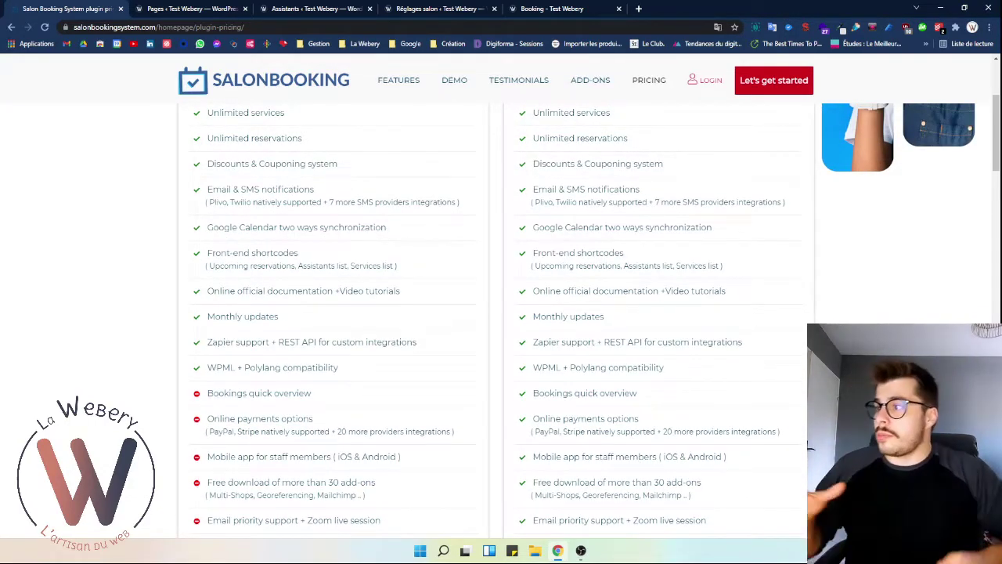
pyautogui.scroll(1, 190, 415)
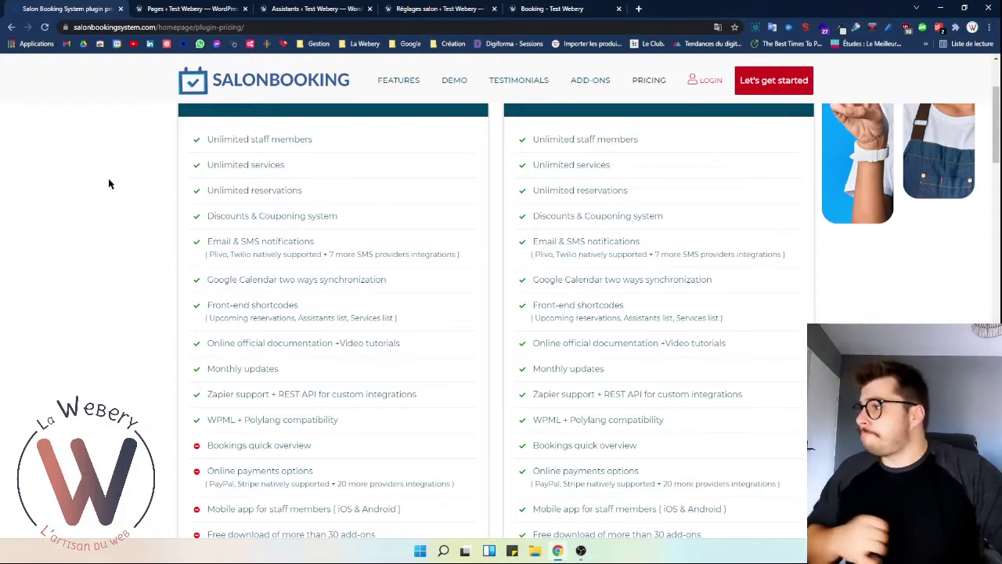
pyautogui.scroll(3, 645, 313)
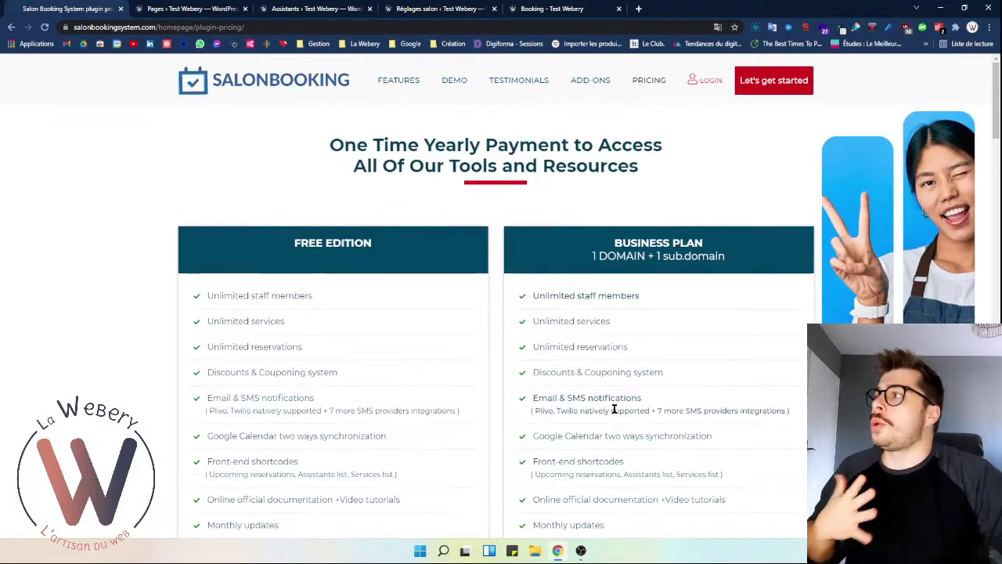
# - Go from the Pages and Assistants lists to Salon > Réglages > Général settings
pyautogui.click(194, 8)
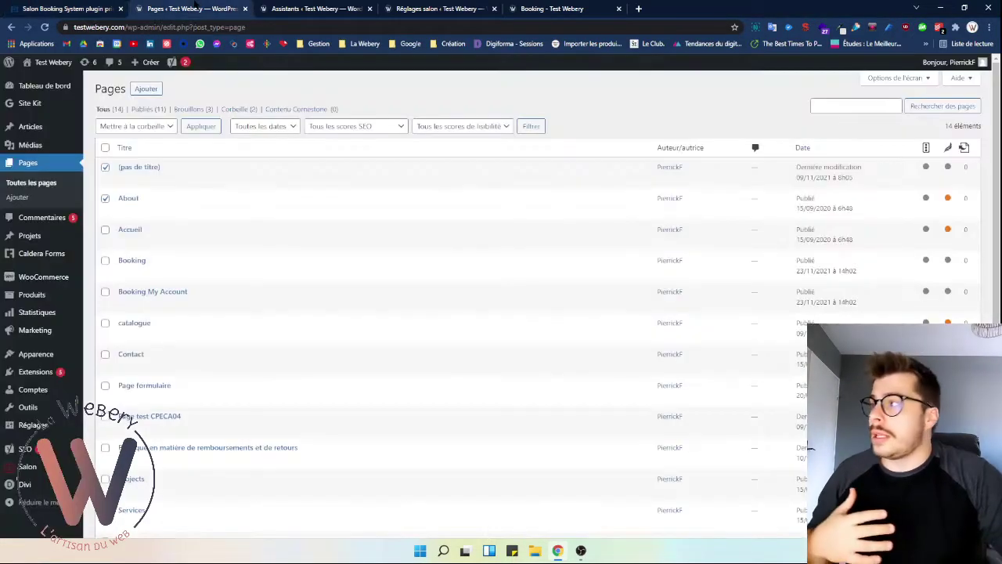
pyautogui.moveTo(49, 377)
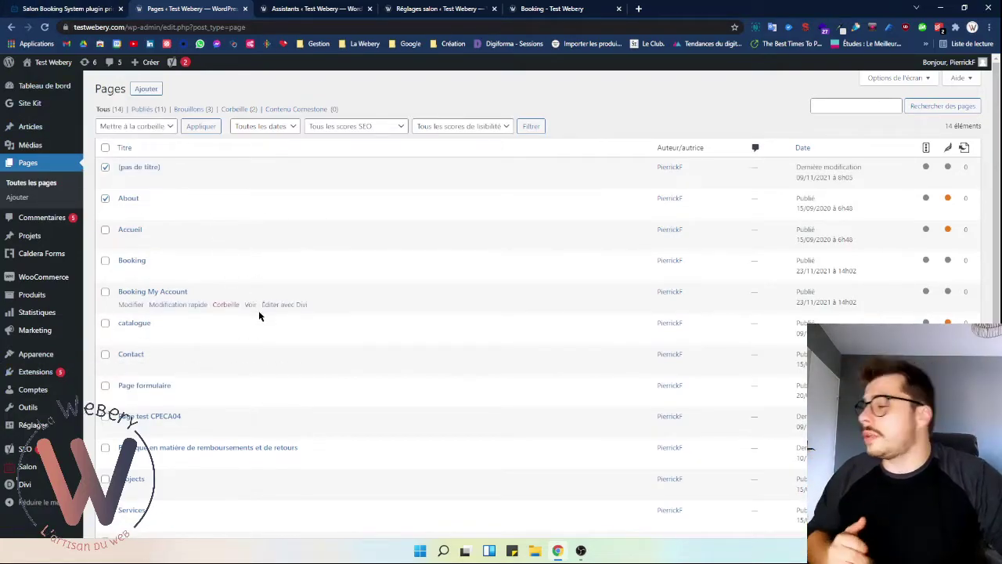
pyautogui.click(298, 9)
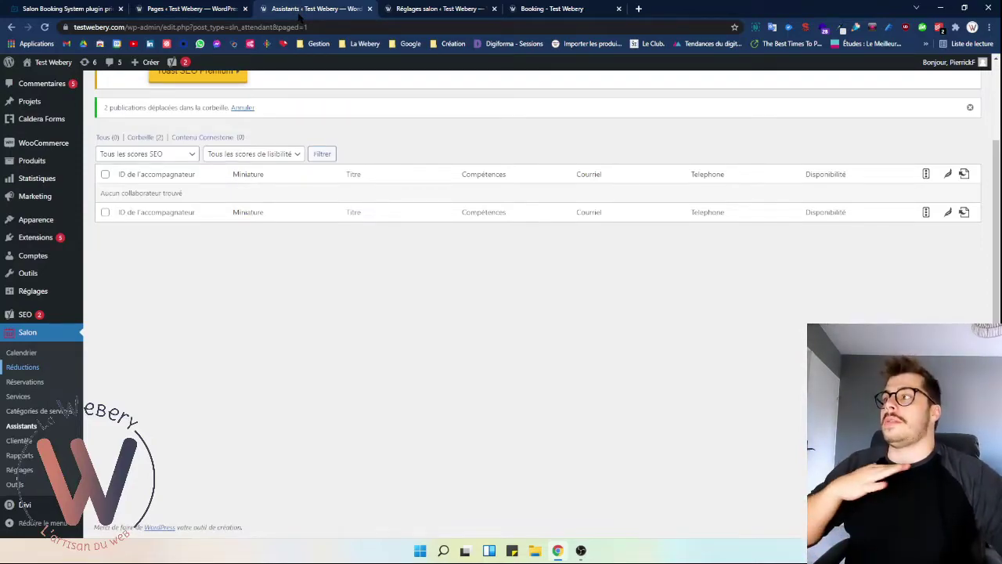
pyautogui.click(429, 7)
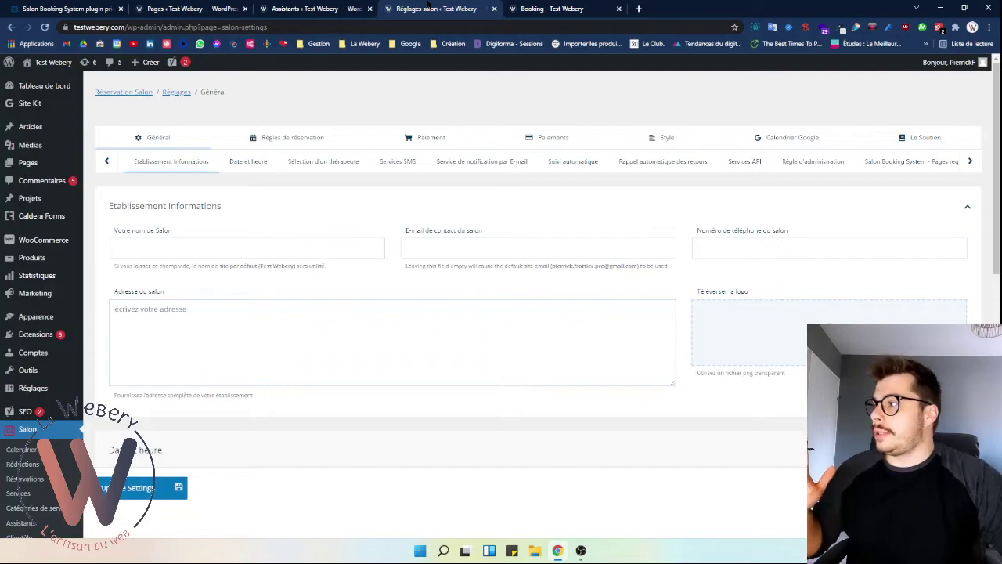
pyautogui.scroll(-3, 139, 242)
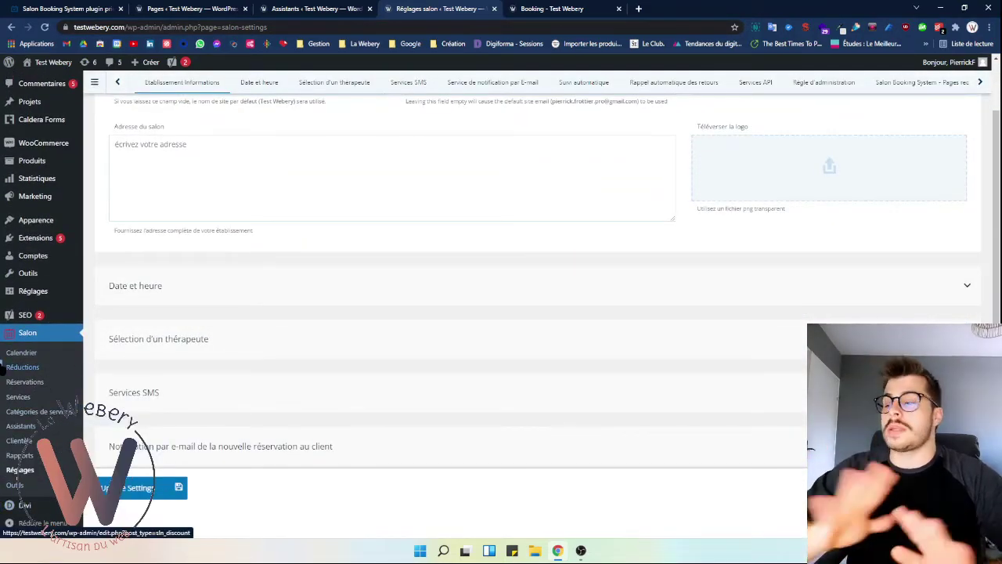
pyautogui.scroll(2, 364, 417)
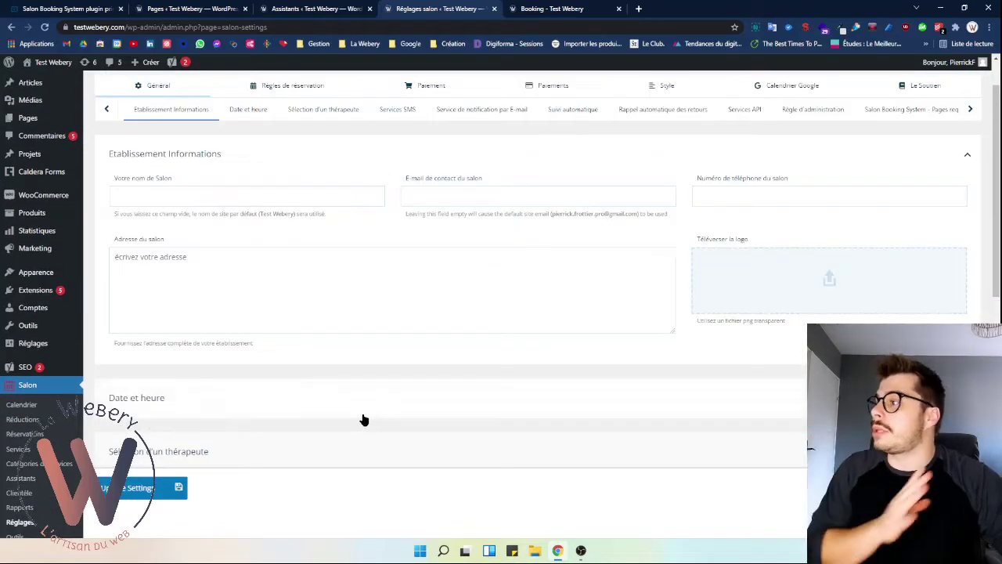
pyautogui.scroll(2, 246, 431)
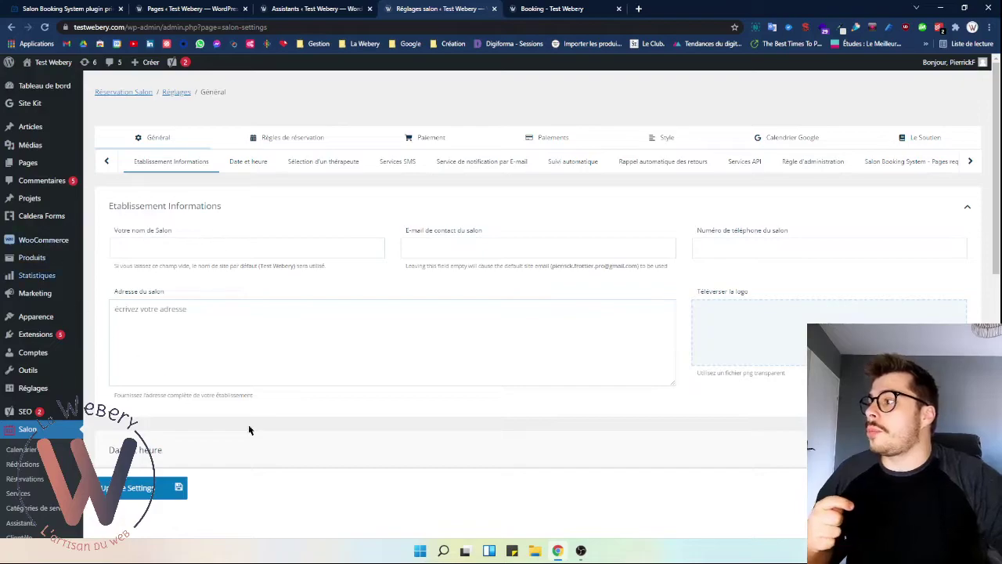
pyautogui.click(309, 253)
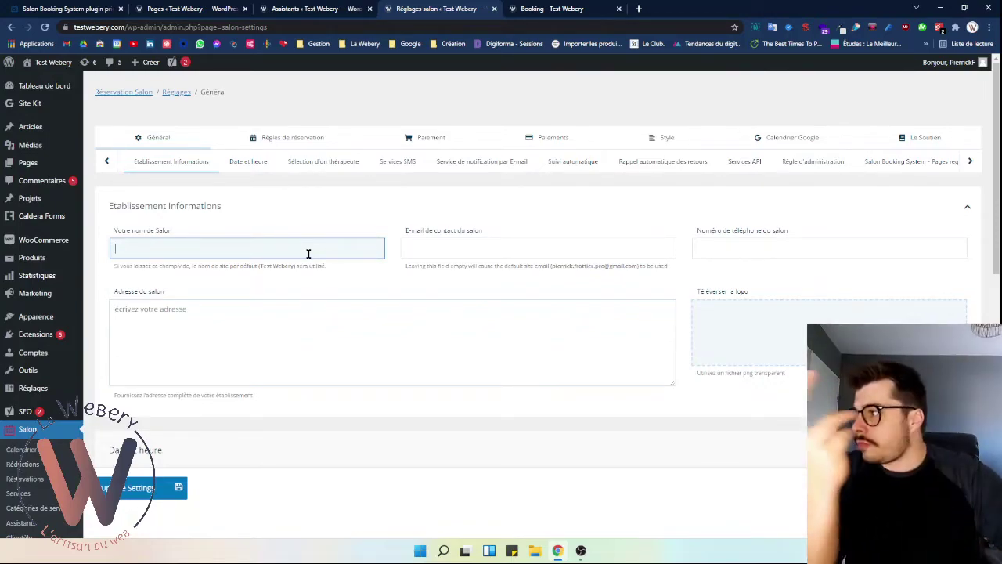
# - Enter 'Webery' as the salon name
pyautogui.scroll(-1, 309, 253)
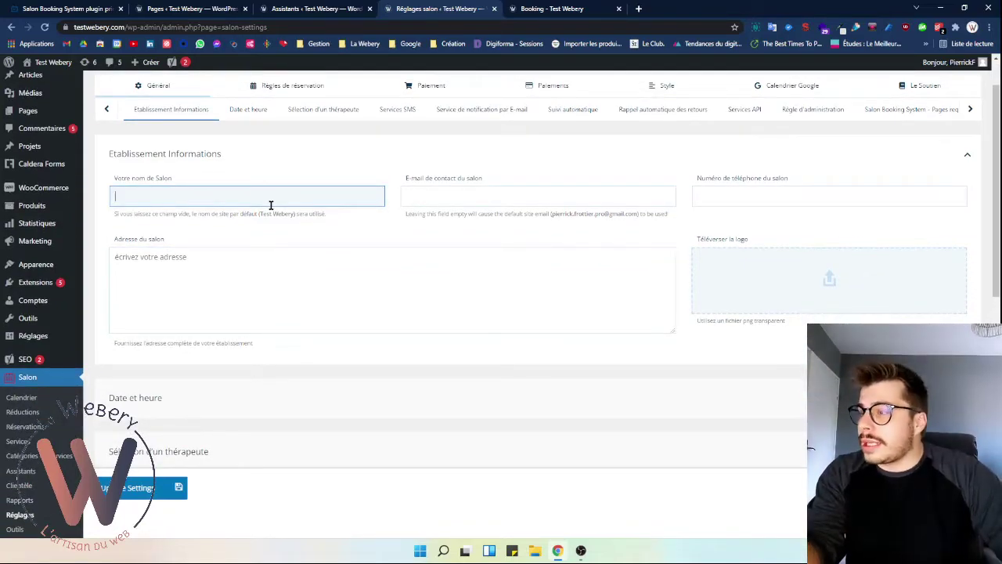
pyautogui.scroll(-2, 92, 341)
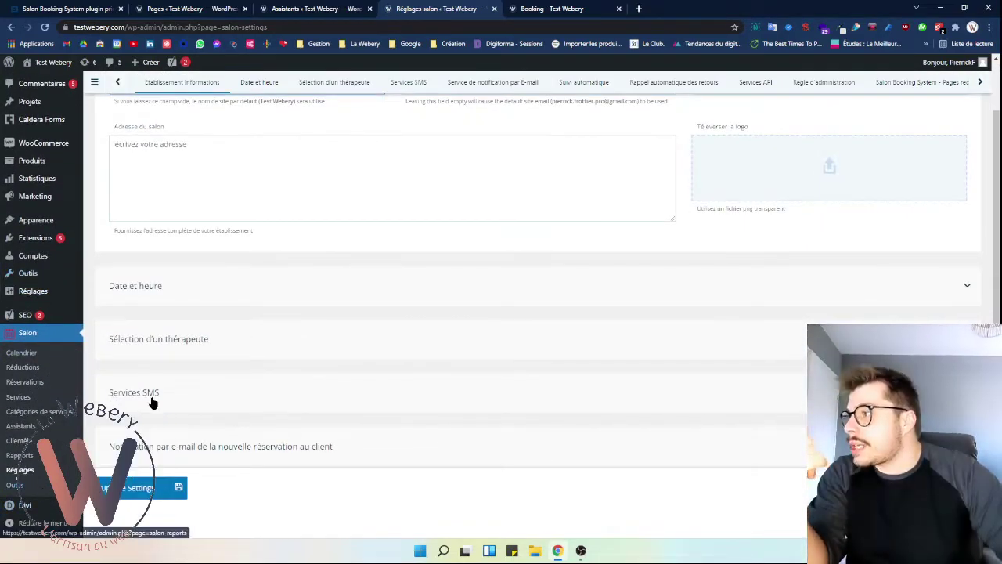
pyautogui.scroll(2, 258, 300)
pyautogui.scroll(-2, 248, 340)
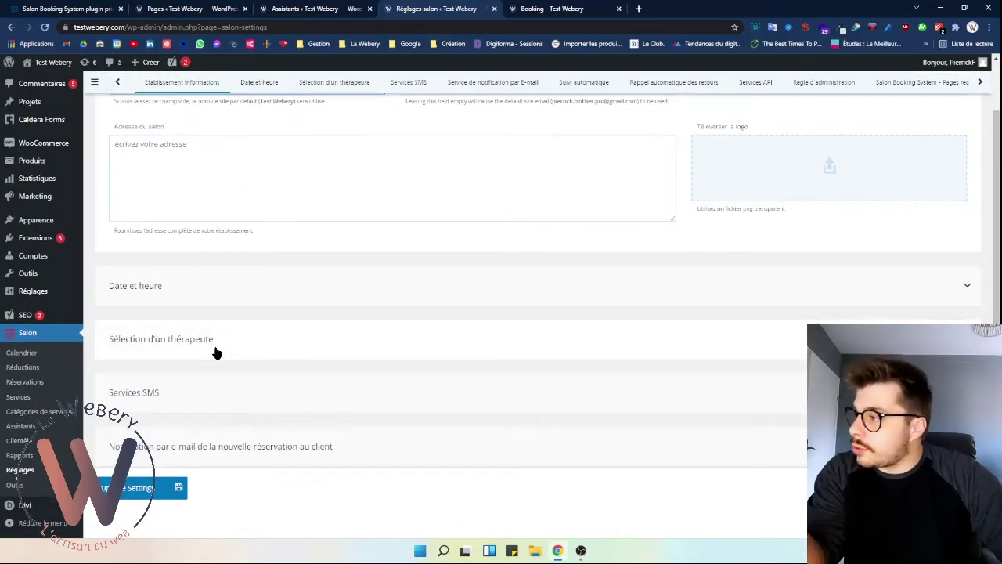
pyautogui.scroll(3, 217, 353)
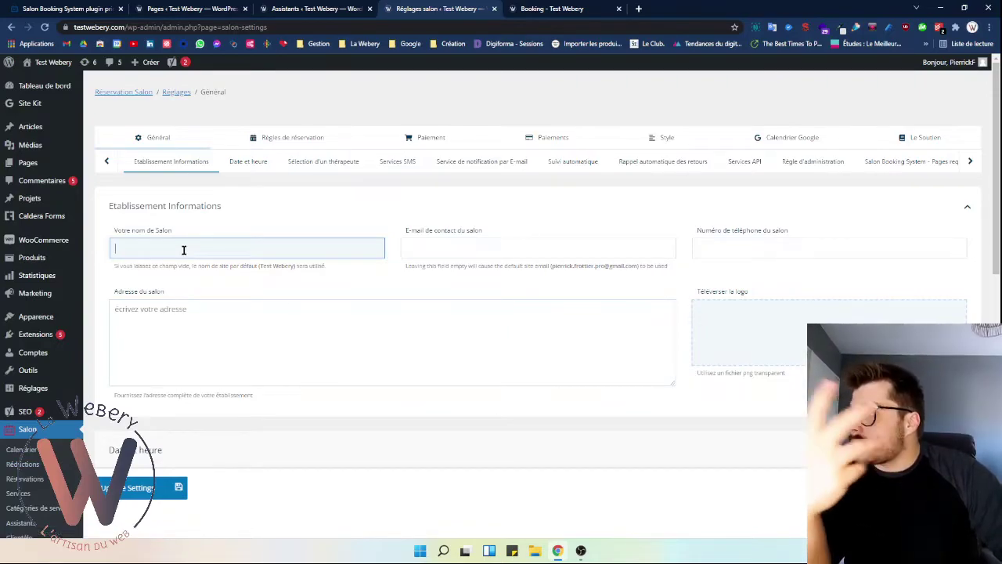
pyautogui.write('Sal')
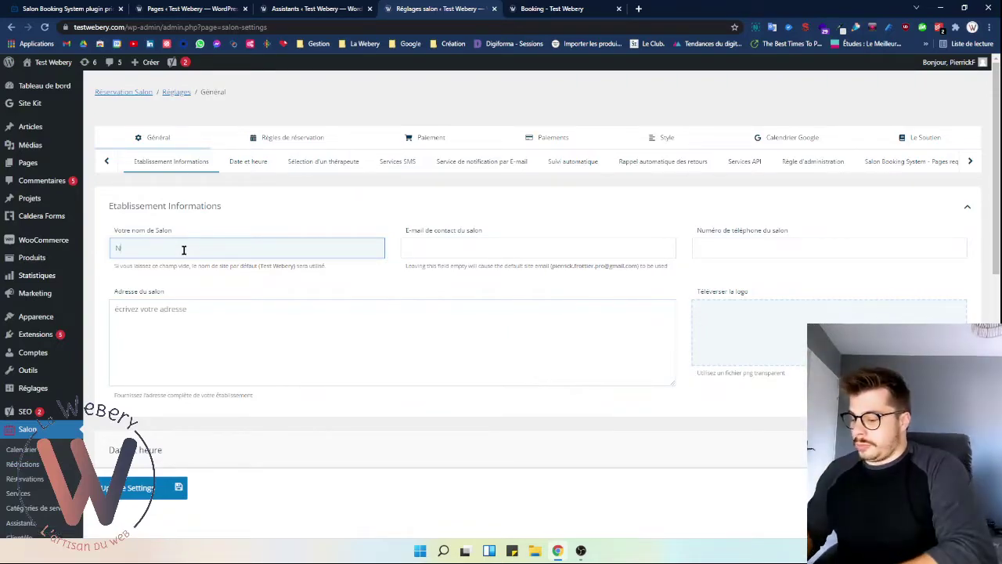
pyautogui.press('BackSpace')
pyautogui.press('BackSpace')
pyautogui.press('BackSpace')
pyautogui.write('W')
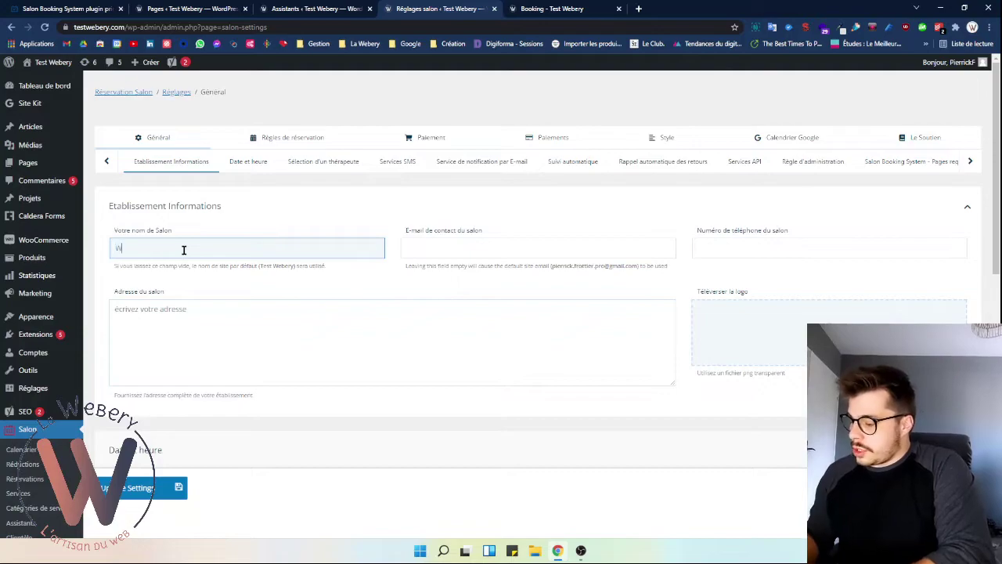
pyautogui.write('eber')
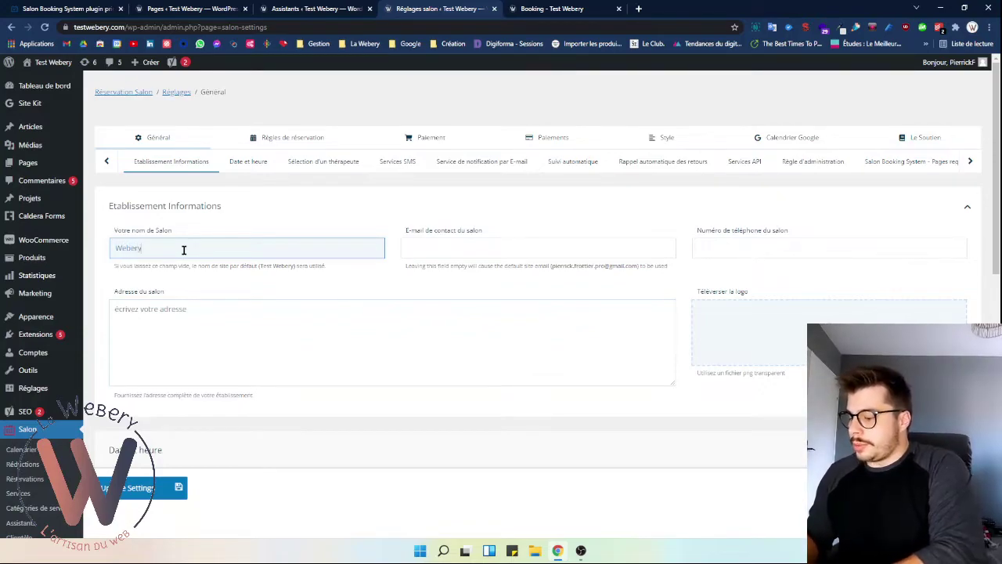
pyautogui.write('y')
# - Fill in the salon's contact e-mail address and move past the phone to the address field
pyautogui.press('Tab')
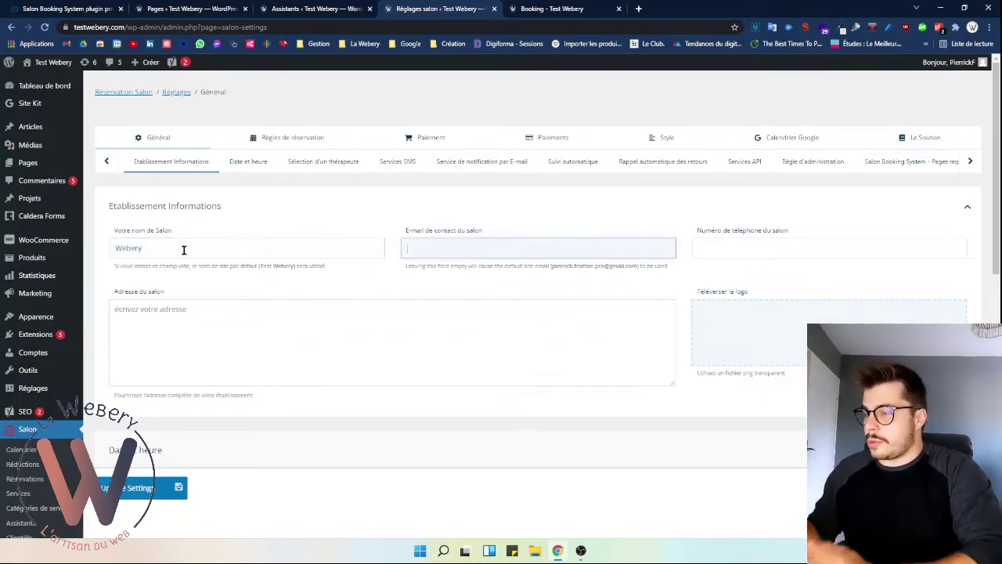
pyautogui.press('Tab')
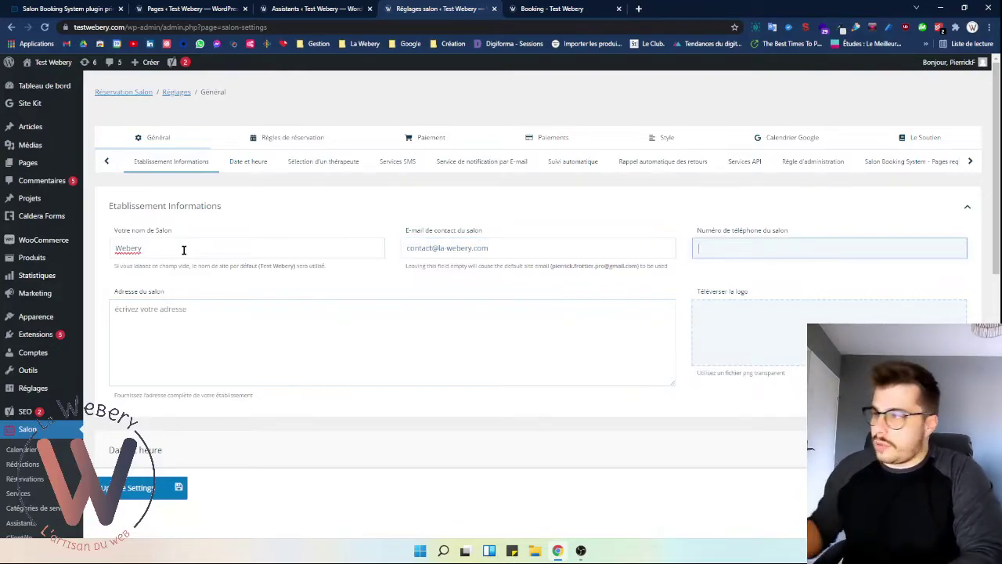
pyautogui.press('Tab')
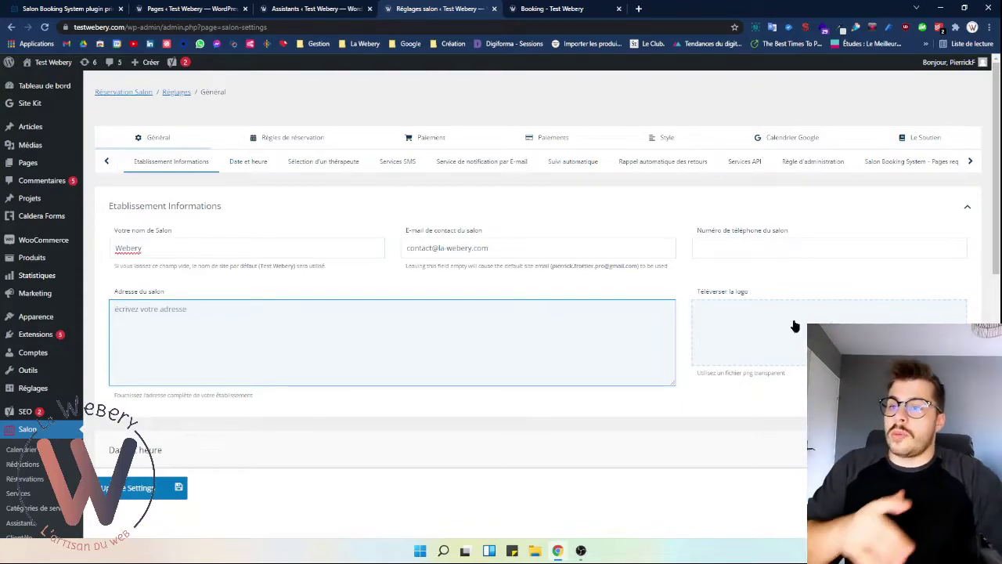
pyautogui.scroll(-3, 389, 304)
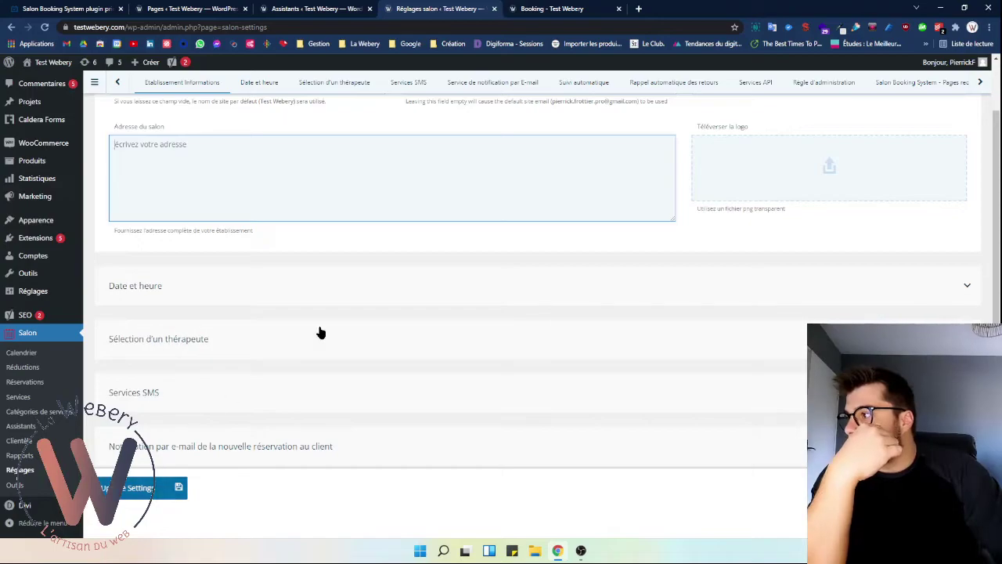
pyautogui.click(956, 288)
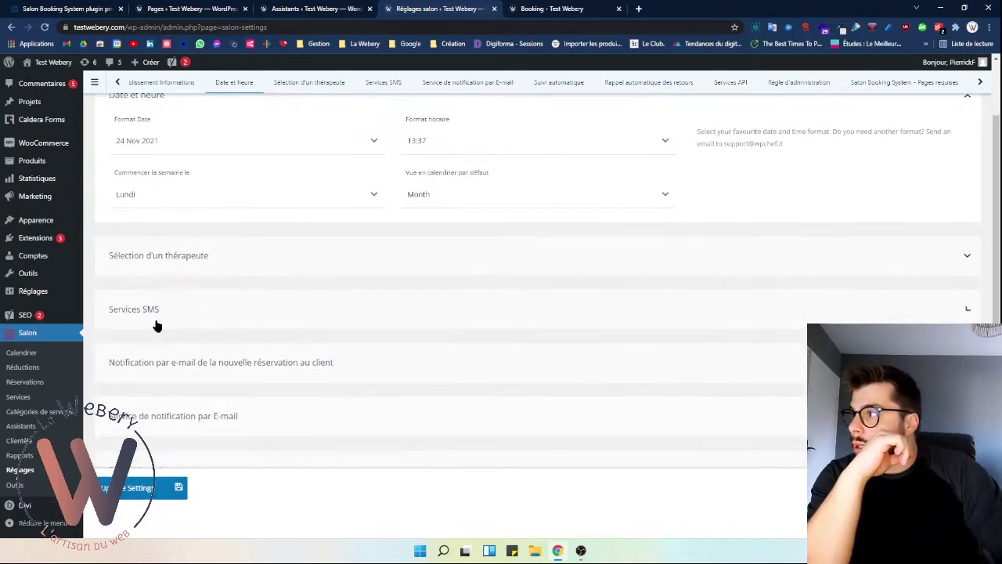
pyautogui.scroll(3, 188, 321)
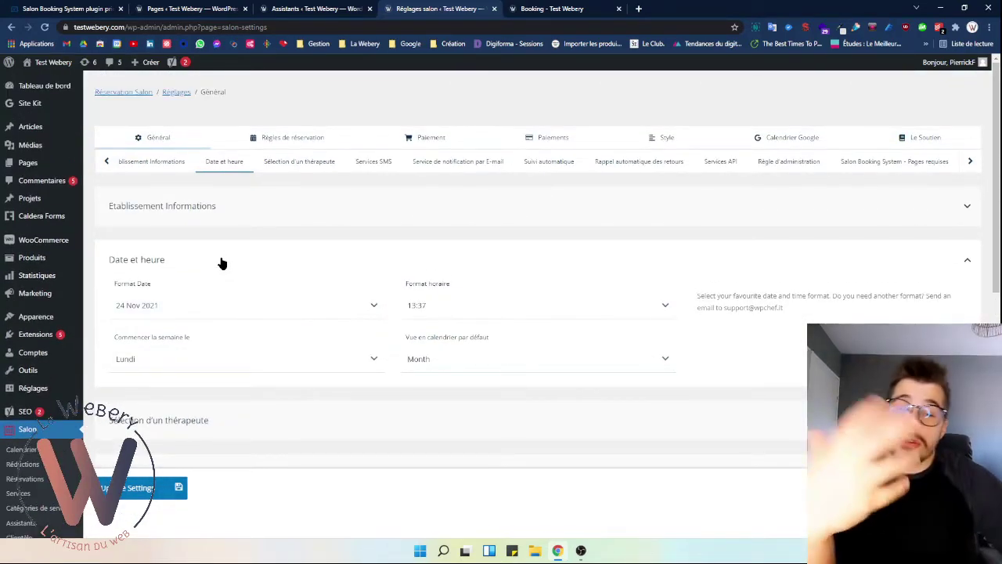
pyautogui.click(232, 311)
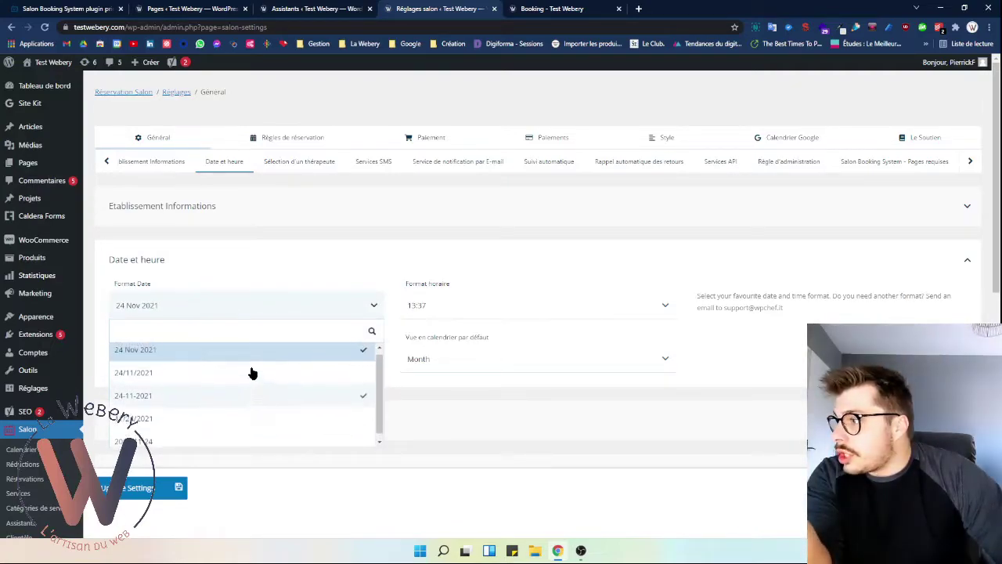
pyautogui.click(293, 313)
pyautogui.click(453, 308)
pyautogui.click(450, 313)
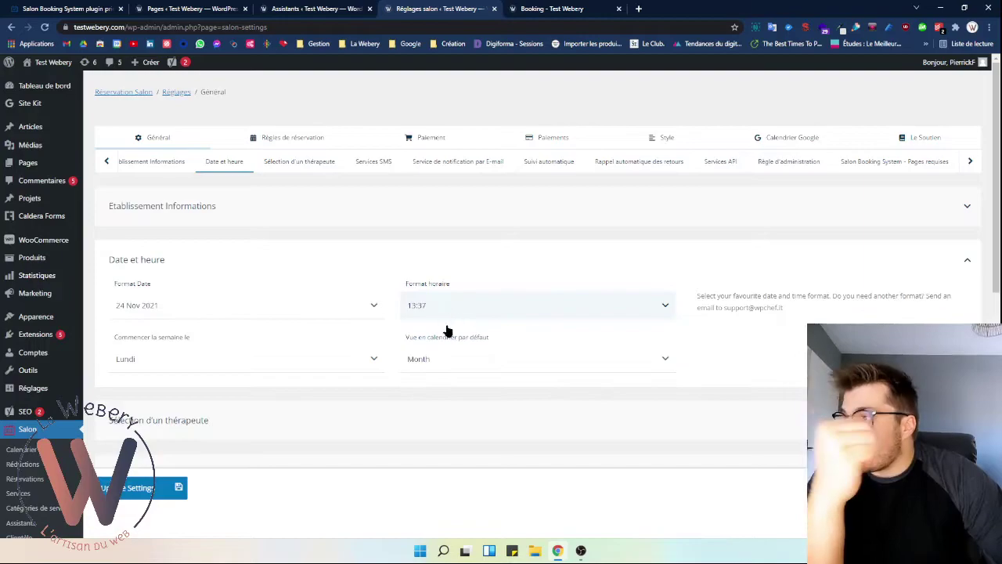
pyautogui.click(288, 372)
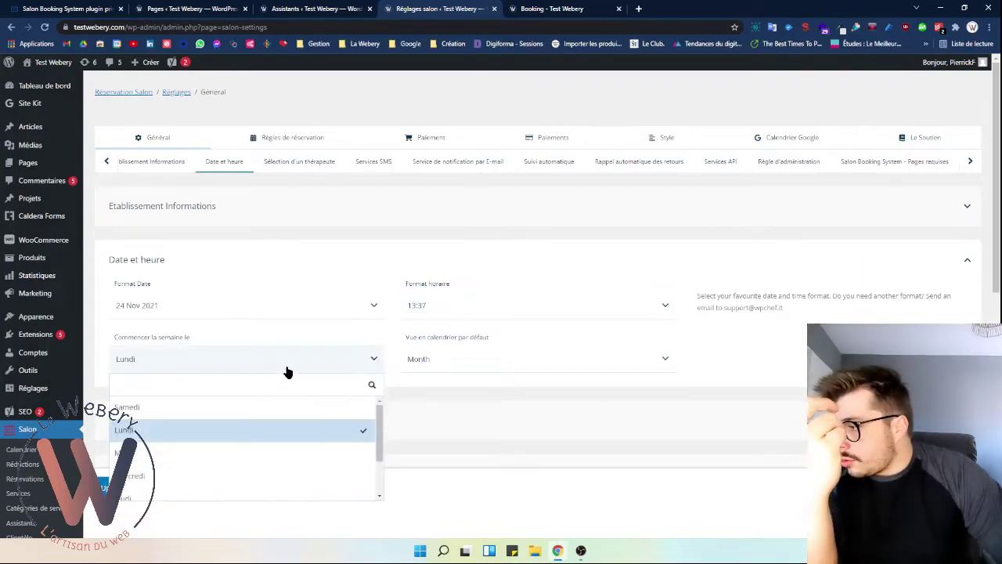
pyautogui.scroll(-3, 287, 371)
pyautogui.scroll(1, 459, 255)
pyautogui.scroll(2, 458, 254)
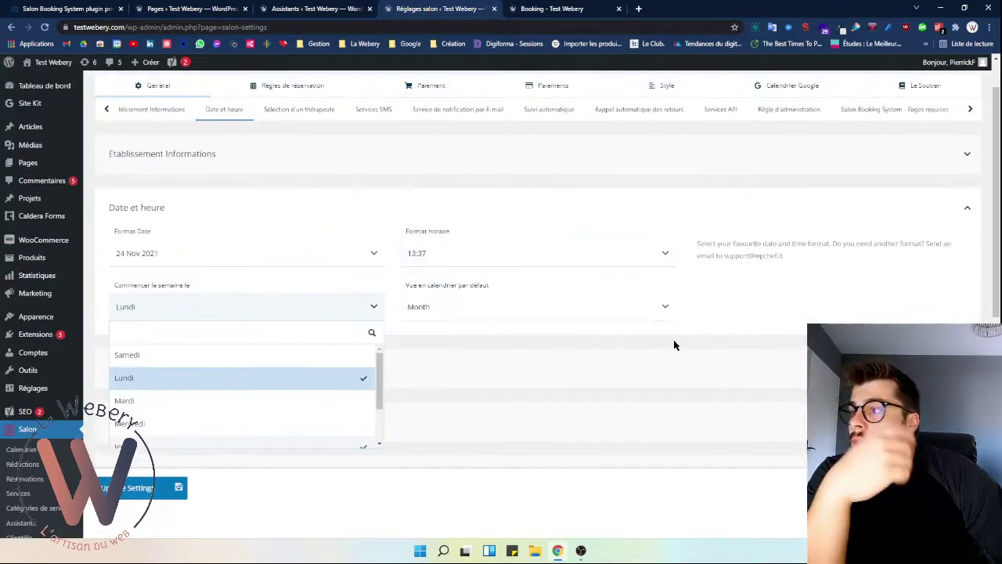
pyautogui.click(543, 318)
pyautogui.click(510, 323)
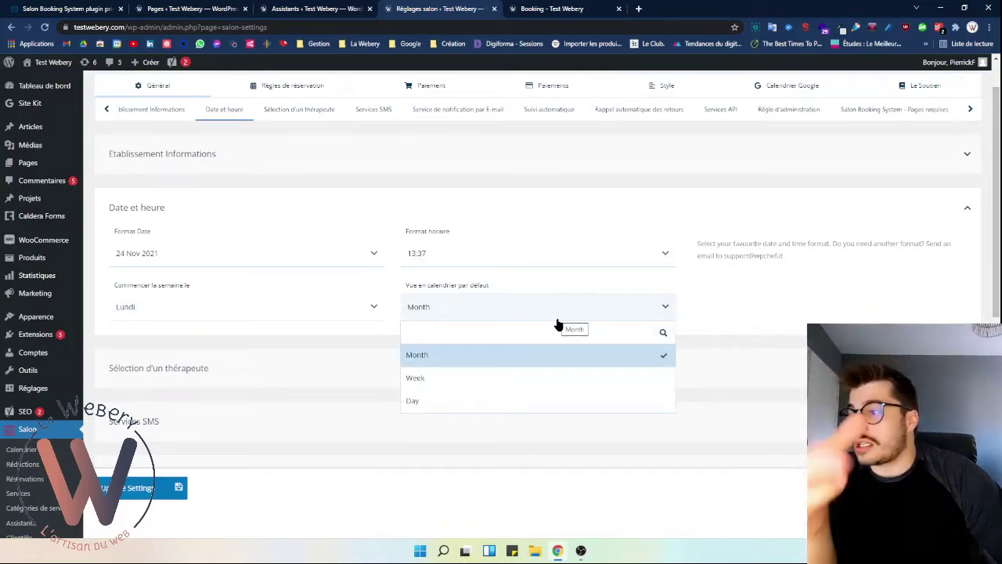
pyautogui.click(548, 377)
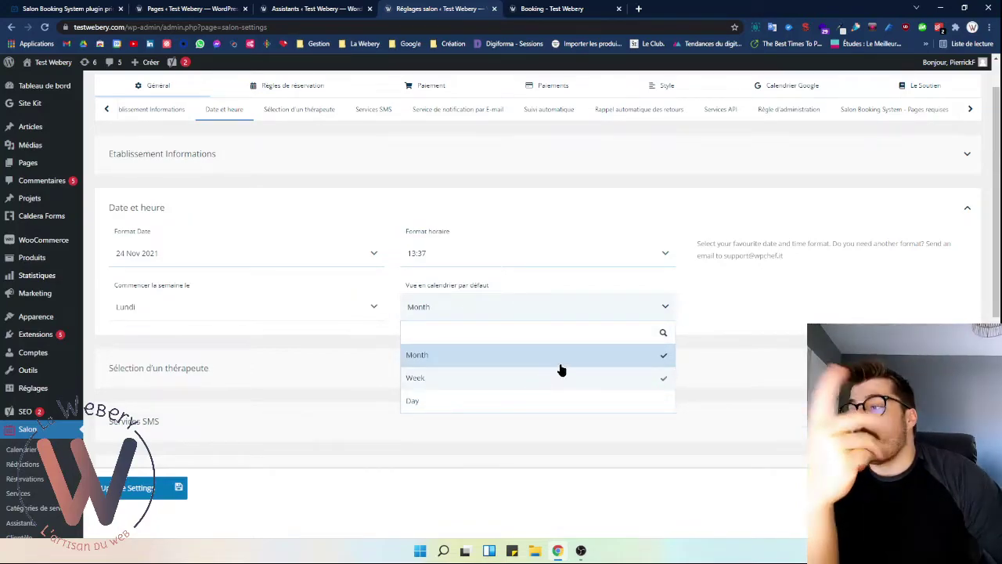
pyautogui.click(709, 337)
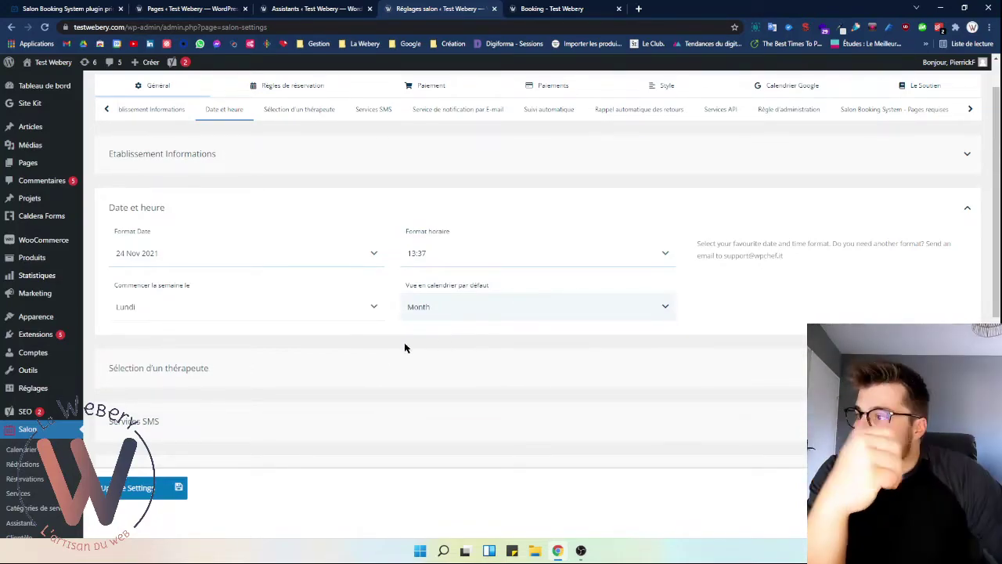
pyautogui.scroll(-2, 409, 342)
# - Switch on 'Activer la sélection de l'assistant' under Sélection d'un thérapeute
pyautogui.click(341, 243)
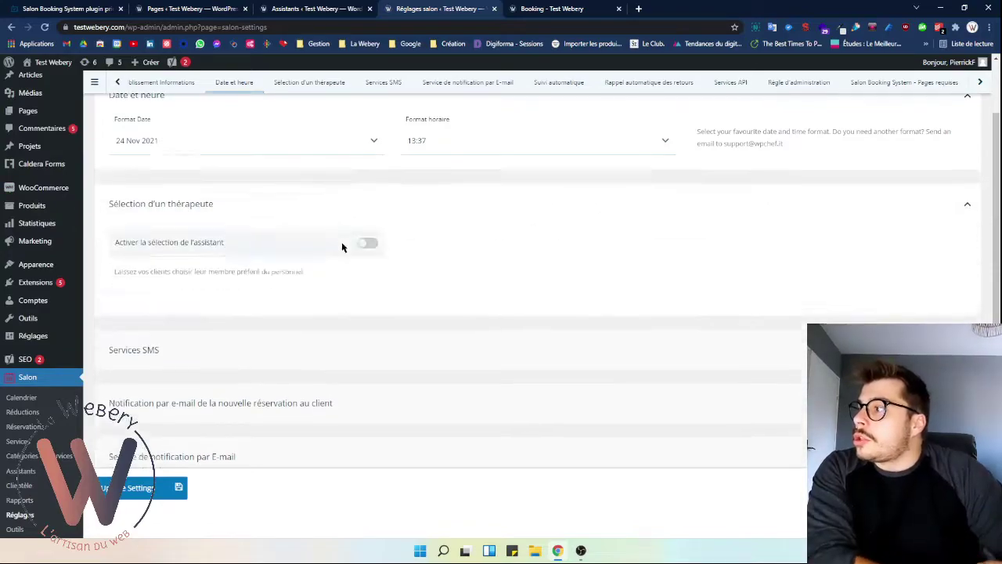
pyautogui.click(366, 187)
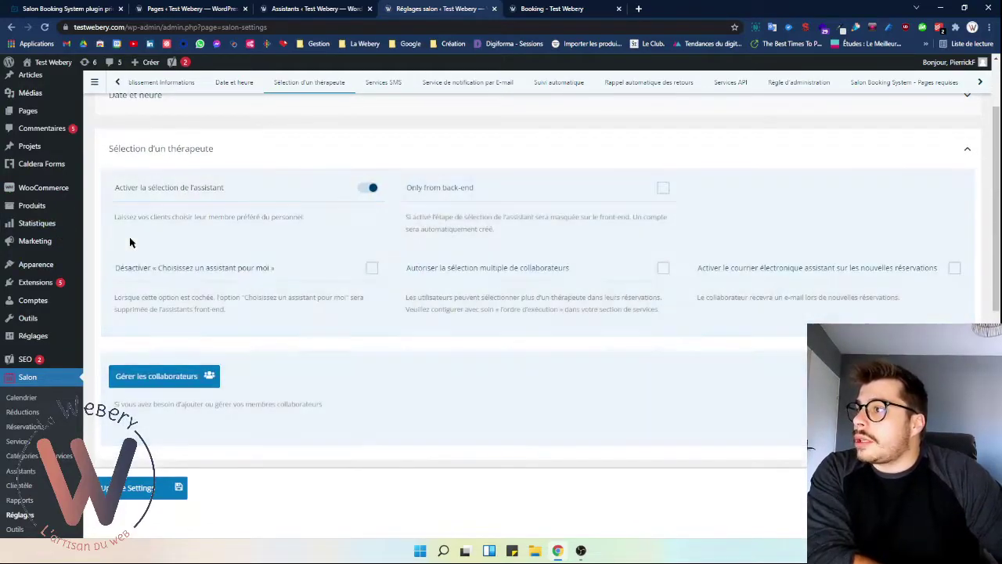
pyautogui.click(369, 189)
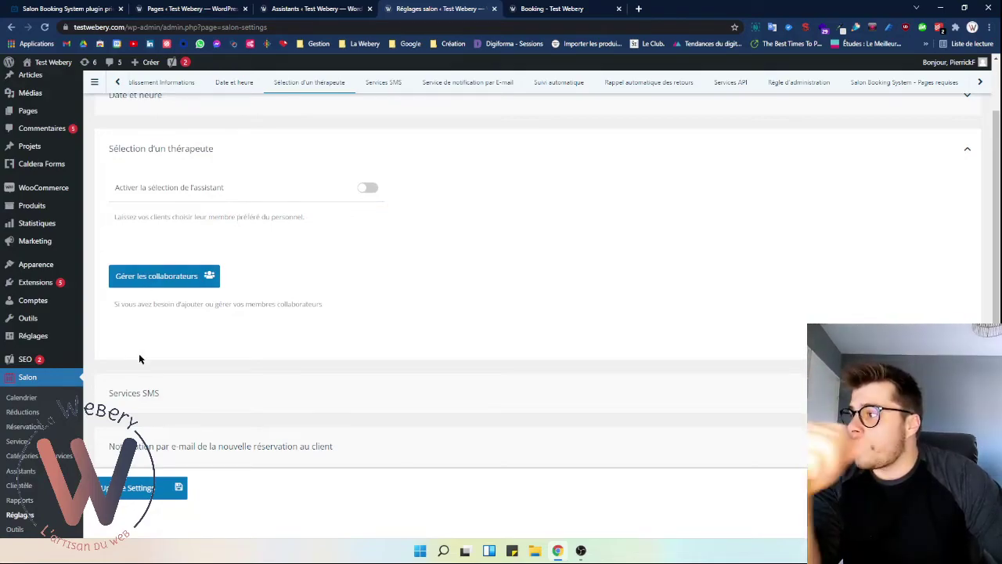
pyautogui.click(303, 189)
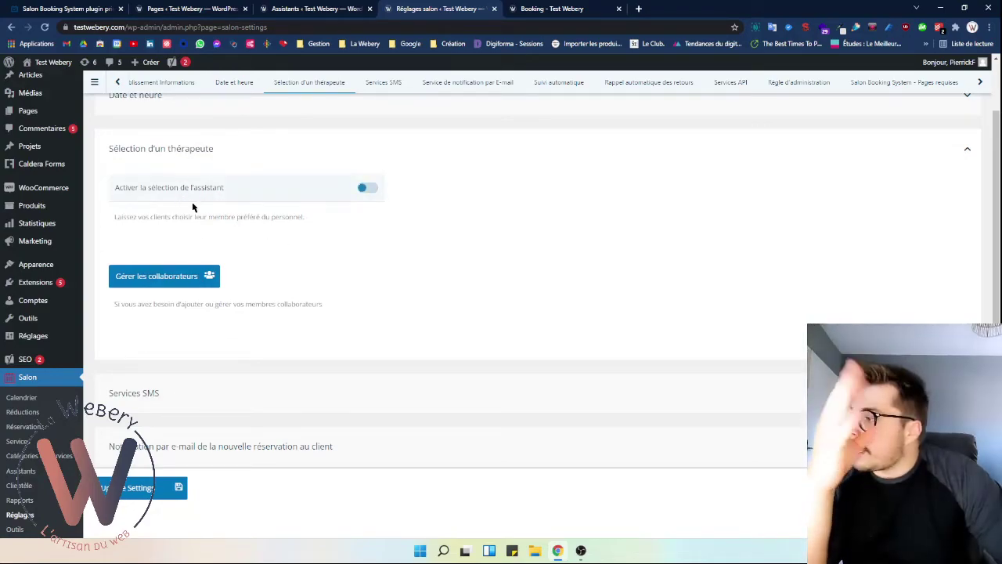
# - Expand Services SMS and show the SMS provider dropdown
pyautogui.scroll(-2, 235, 235)
pyautogui.click(224, 247)
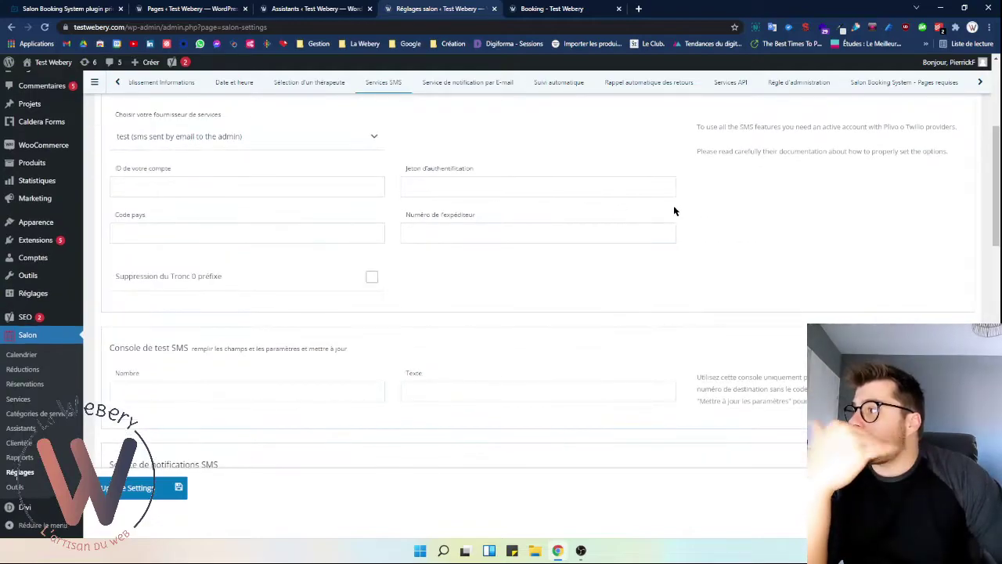
pyautogui.scroll(1, 221, 288)
pyautogui.scroll(1, 217, 280)
pyautogui.click(241, 244)
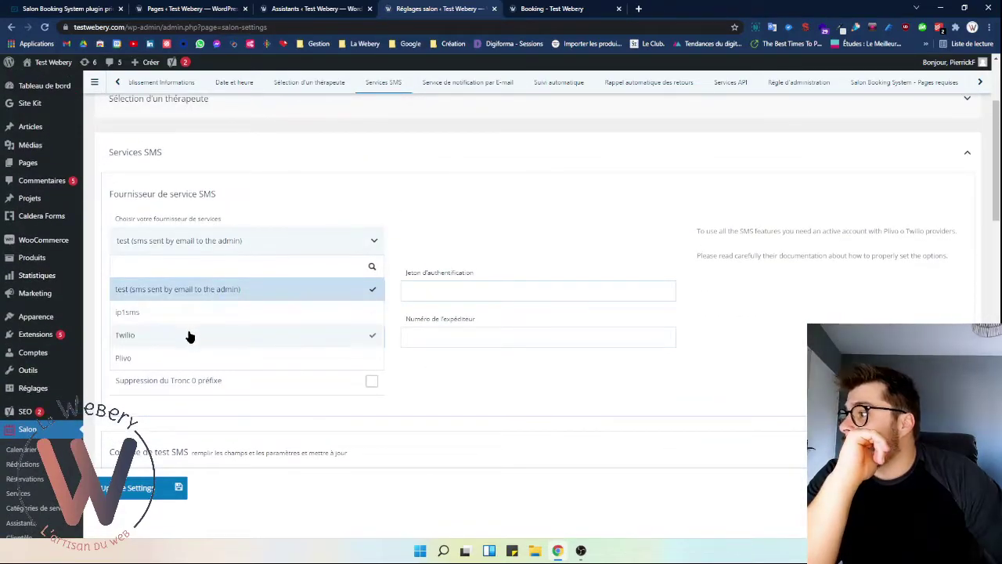
# - Keep the test SMS provider and review the client new-booking e-mail notification message
pyautogui.click(373, 242)
pyautogui.click(570, 145)
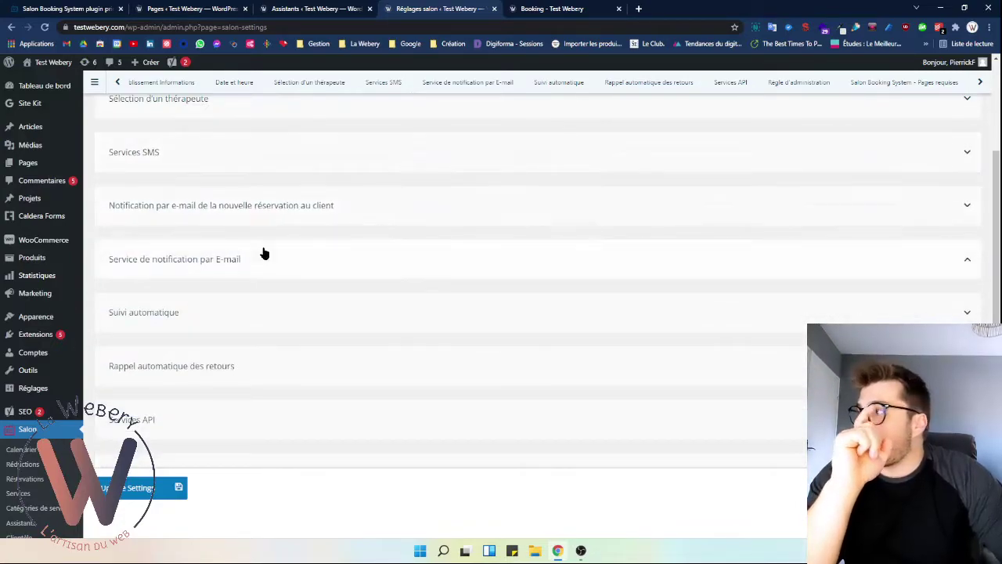
pyautogui.click(237, 205)
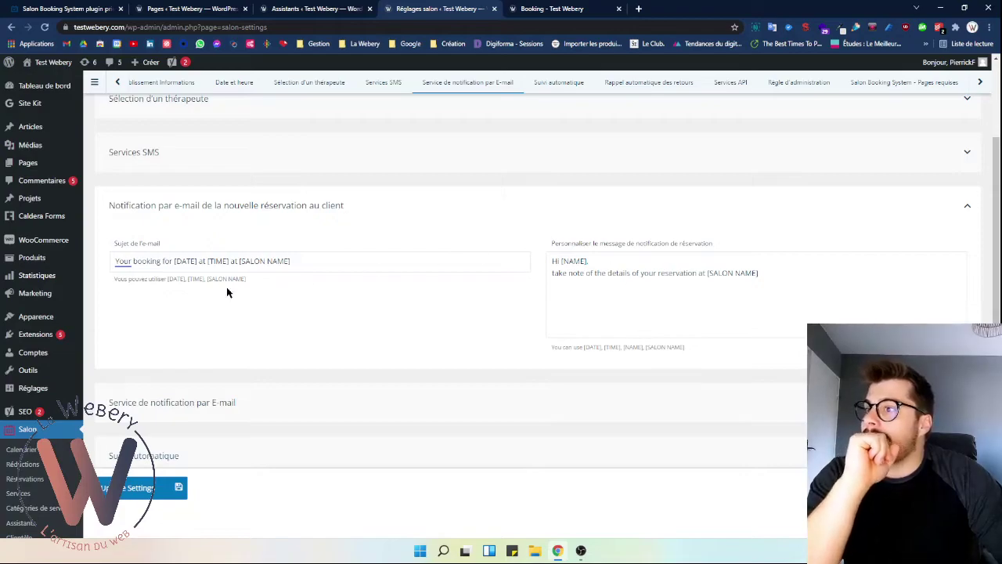
pyautogui.click(143, 495)
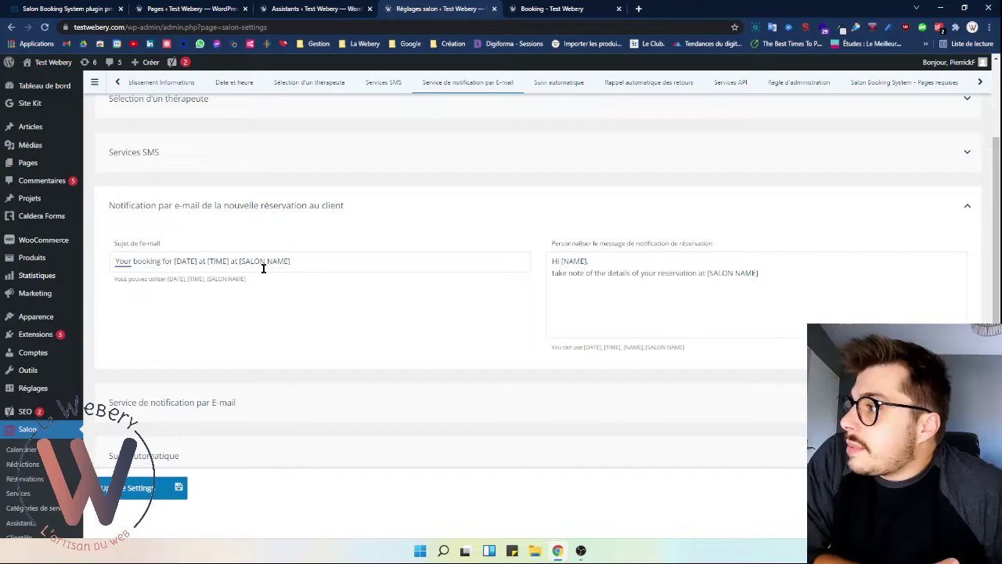
pyautogui.moveTo(590, 259); pyautogui.dragTo(564, 261)
pyautogui.scroll(4, 443, 277)
# - Check the e-mail reminder set 1 heure before, then expand 'Suivi automatique'
pyautogui.click(196, 220)
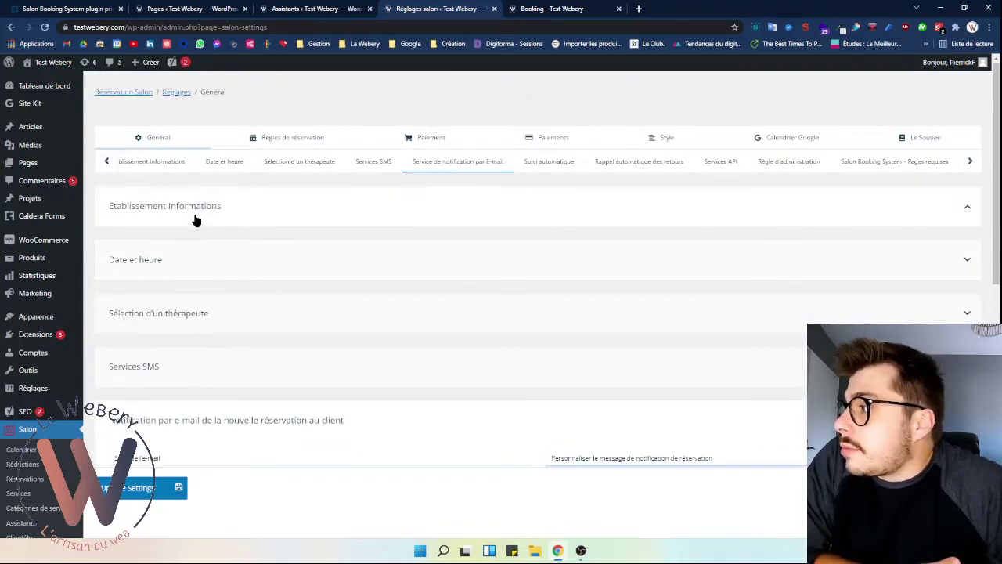
pyautogui.scroll(-3, 188, 274)
pyautogui.click(197, 283)
pyautogui.scroll(-2, 323, 317)
pyautogui.click(411, 257)
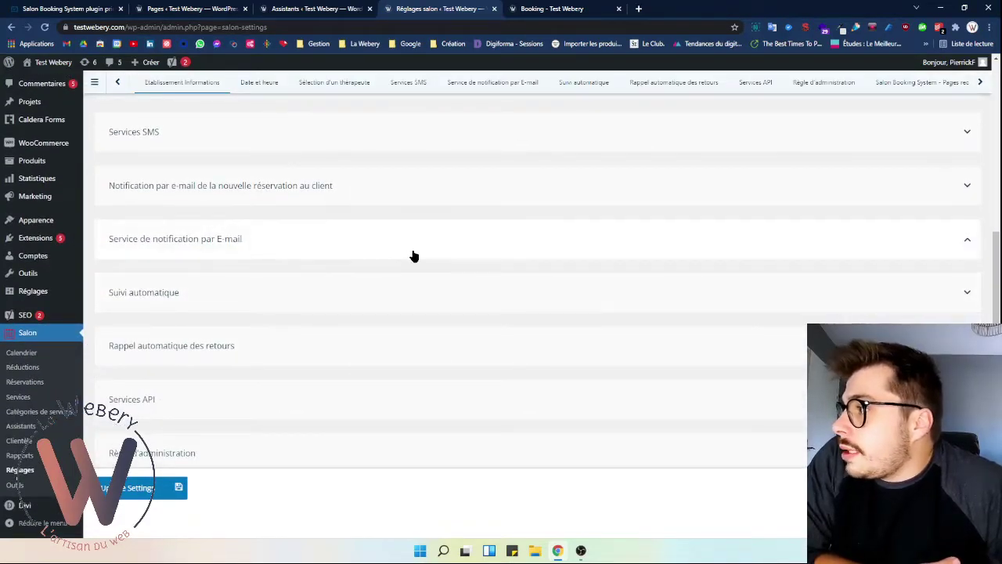
pyautogui.click(544, 205)
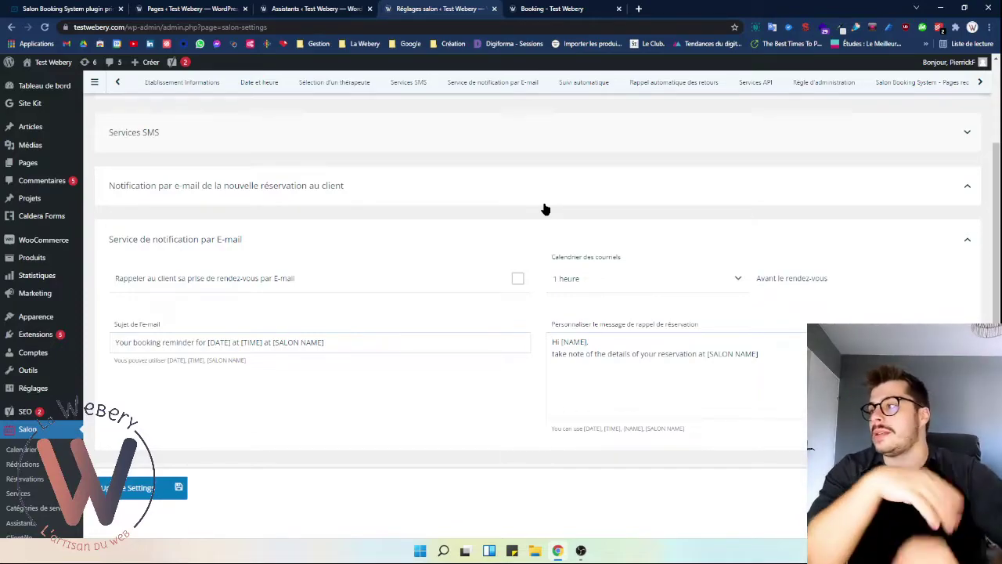
pyautogui.scroll(-2, 571, 172)
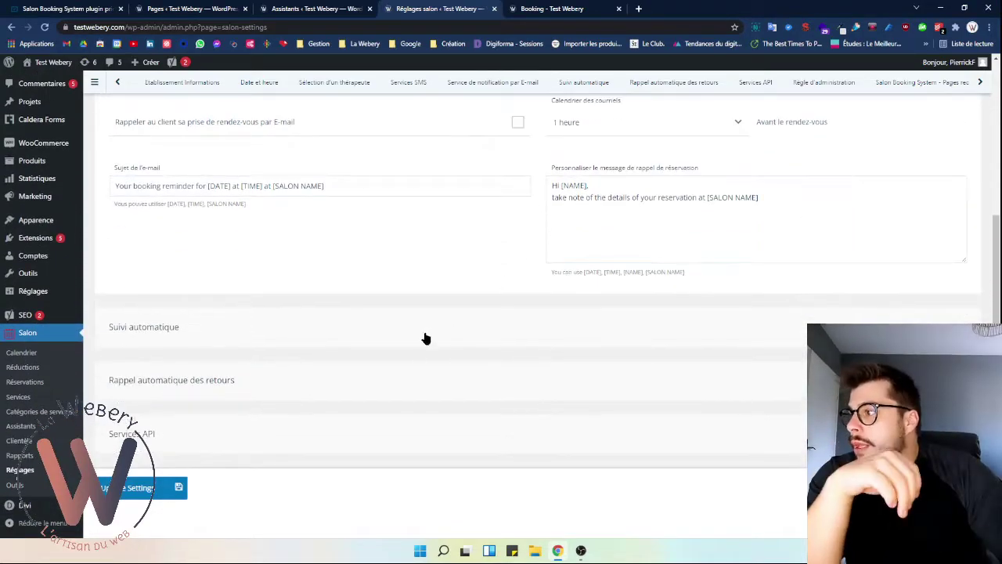
pyautogui.click(422, 342)
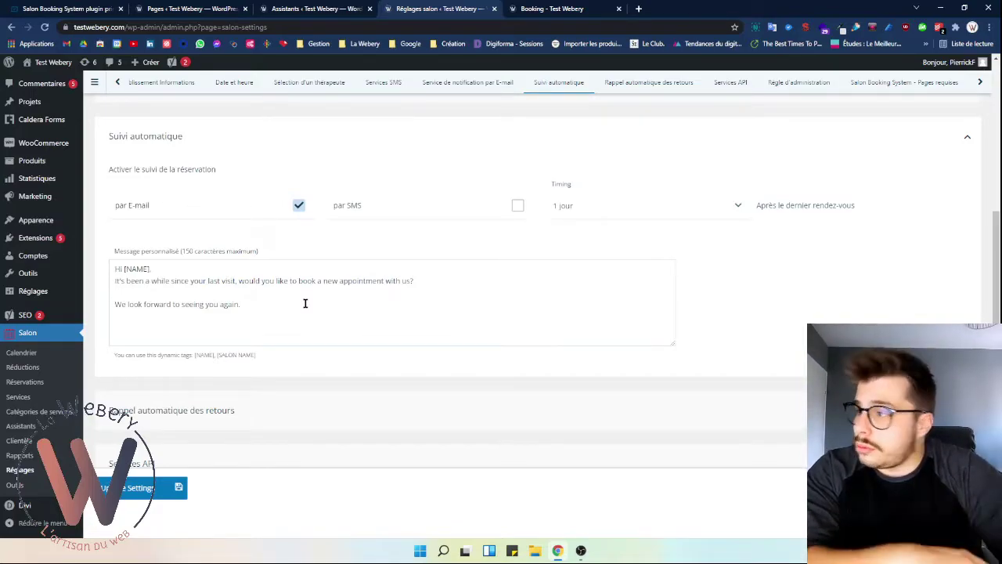
# - Review and collapse 'Rappel automatique des retours', then expand Services API with Onesignal settings
pyautogui.scroll(-2, 306, 303)
pyautogui.click(253, 269)
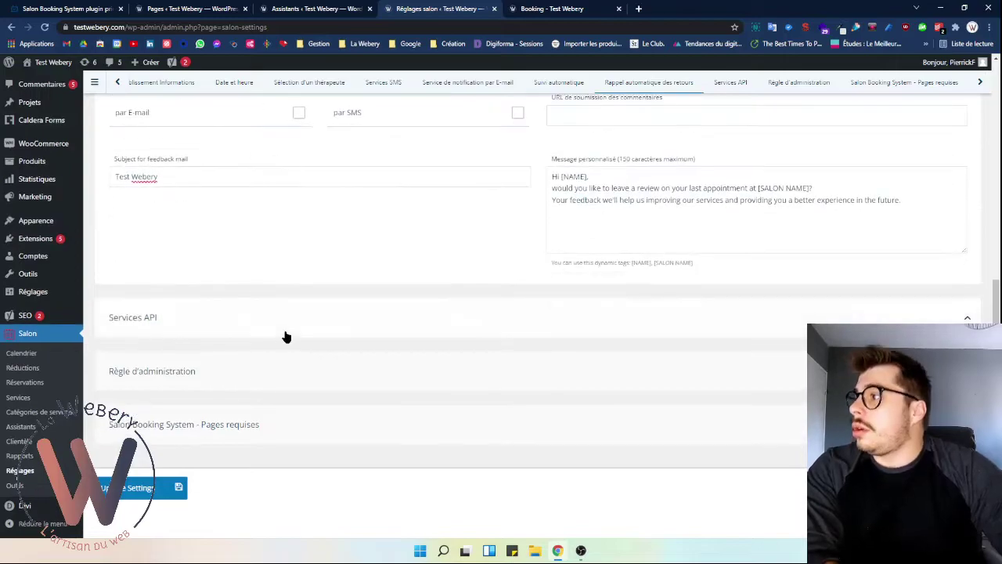
pyautogui.scroll(1, 238, 281)
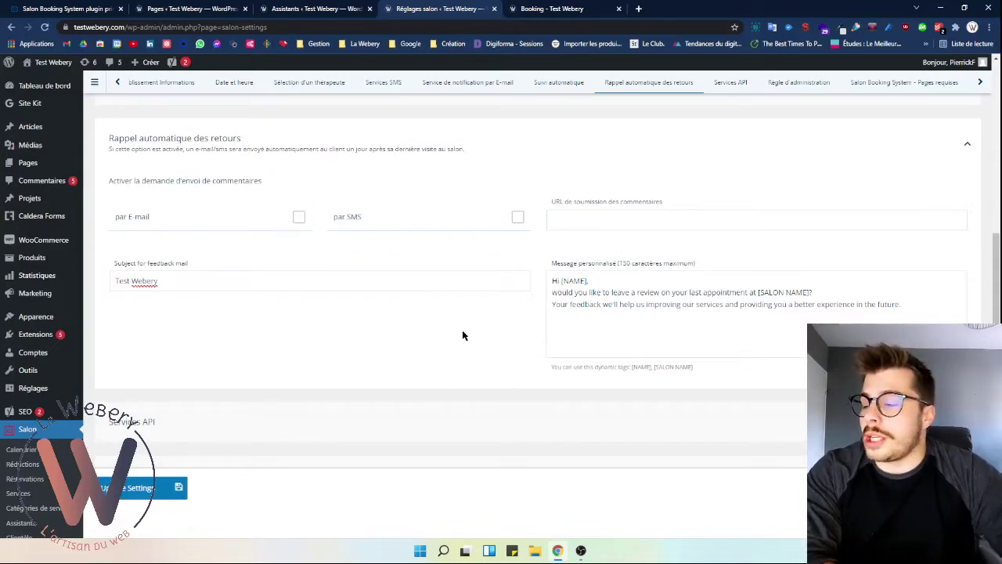
pyautogui.click(969, 149)
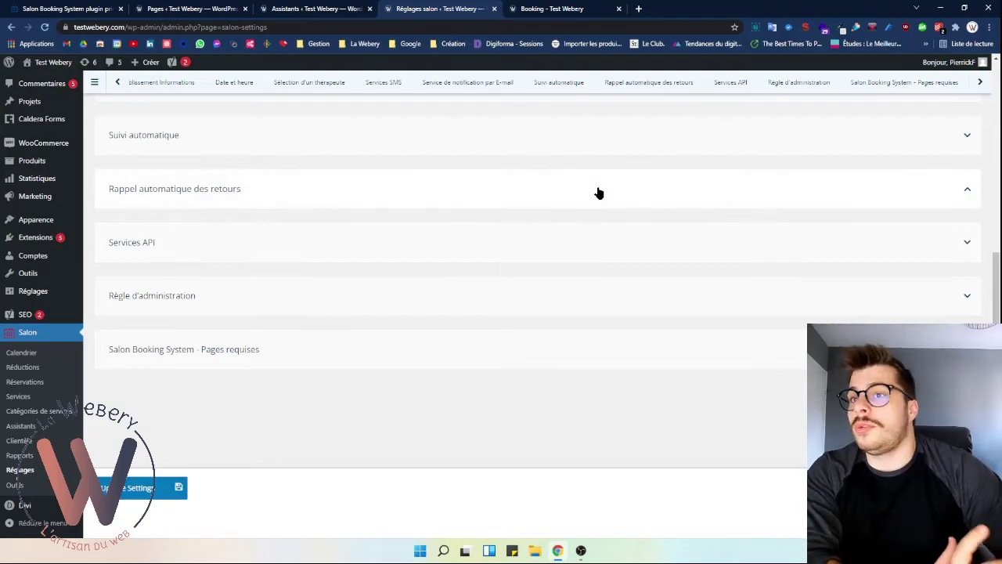
pyautogui.click(395, 251)
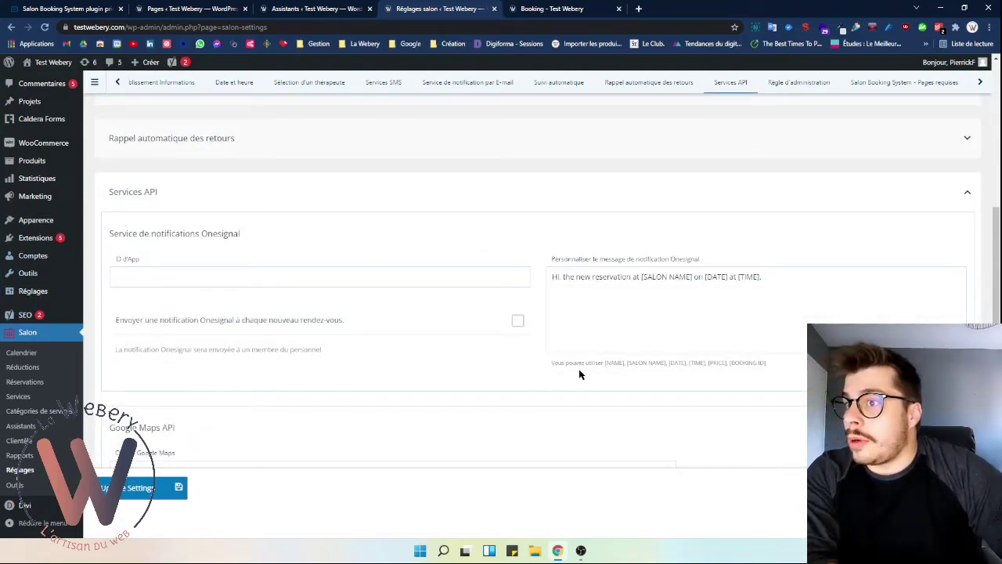
# - Look over Onesignal, Google Maps and Zapier API settings, then expand 'Règle d'administration'
pyautogui.scroll(-3, 175, 384)
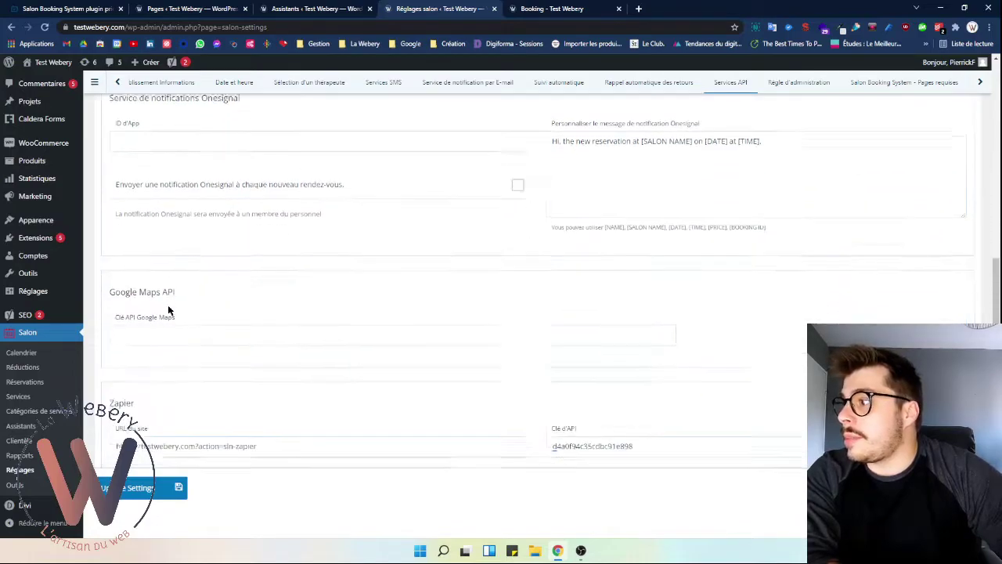
pyautogui.scroll(-2, 226, 310)
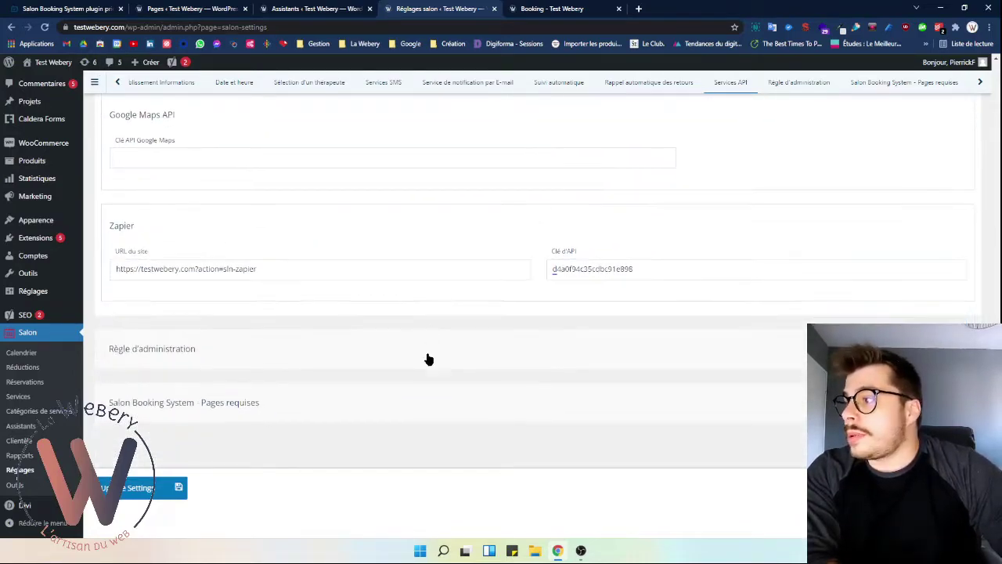
pyautogui.scroll(5, 454, 336)
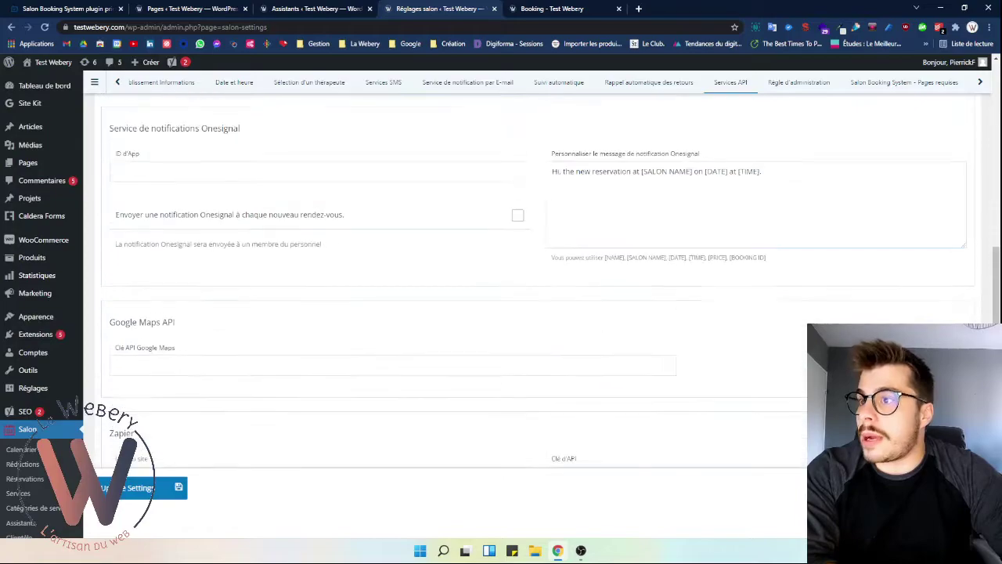
pyautogui.click(949, 161)
pyautogui.click(415, 301)
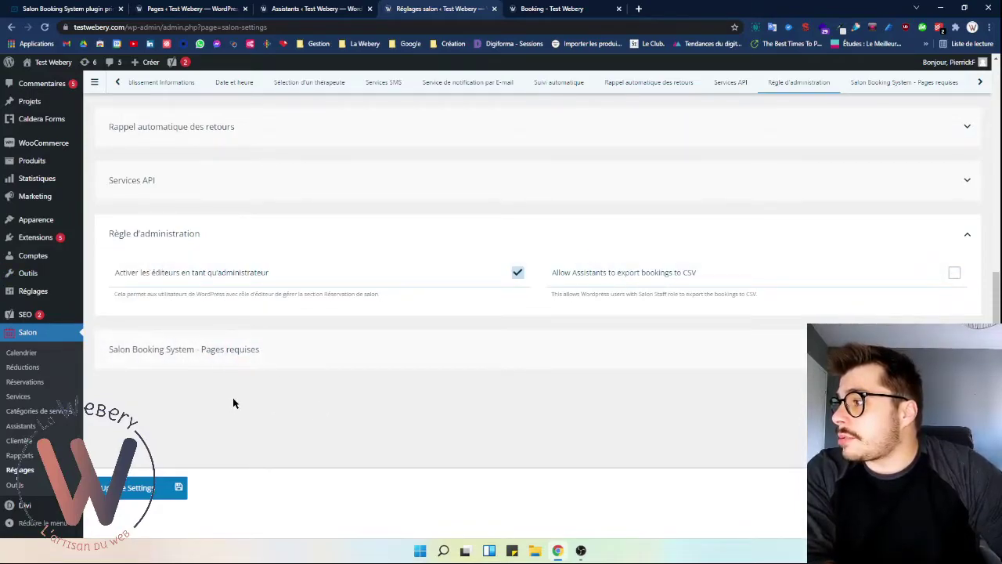
# - Check the Booking, Thank you for booking and My Account pages, then save settings
pyautogui.click(317, 364)
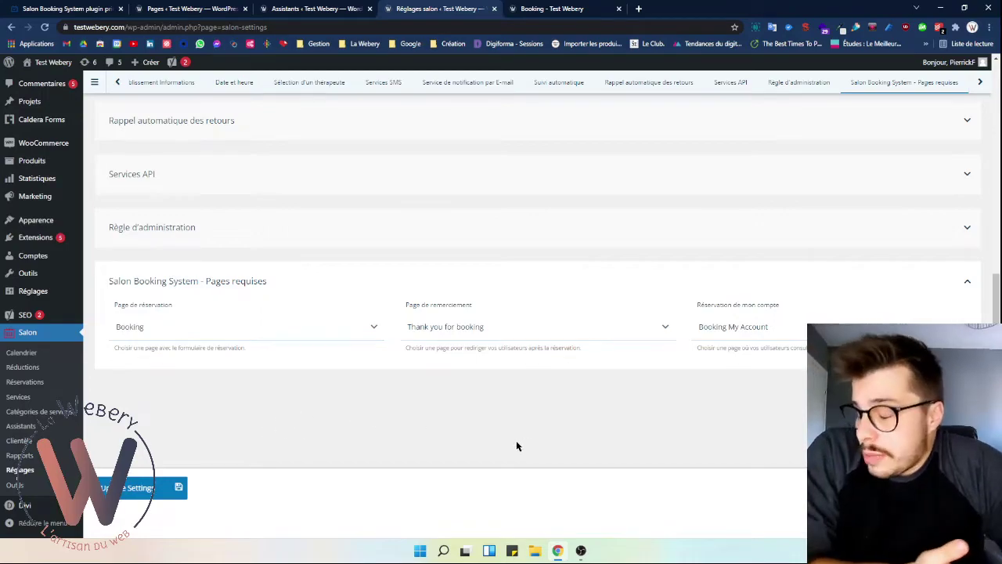
pyautogui.scroll(10, 369, 462)
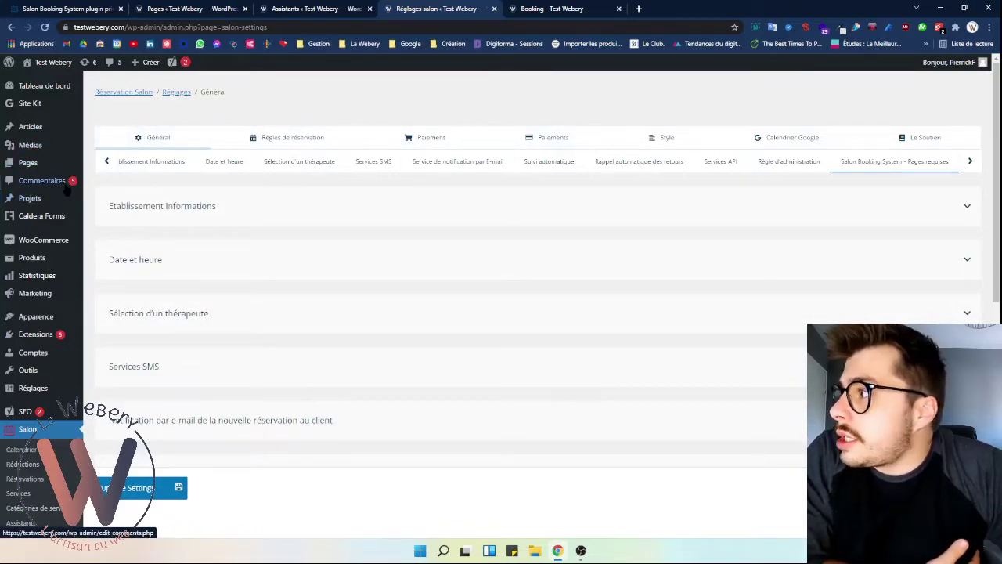
pyautogui.scroll(-4, 307, 356)
pyautogui.scroll(5, 307, 356)
pyautogui.click(148, 487)
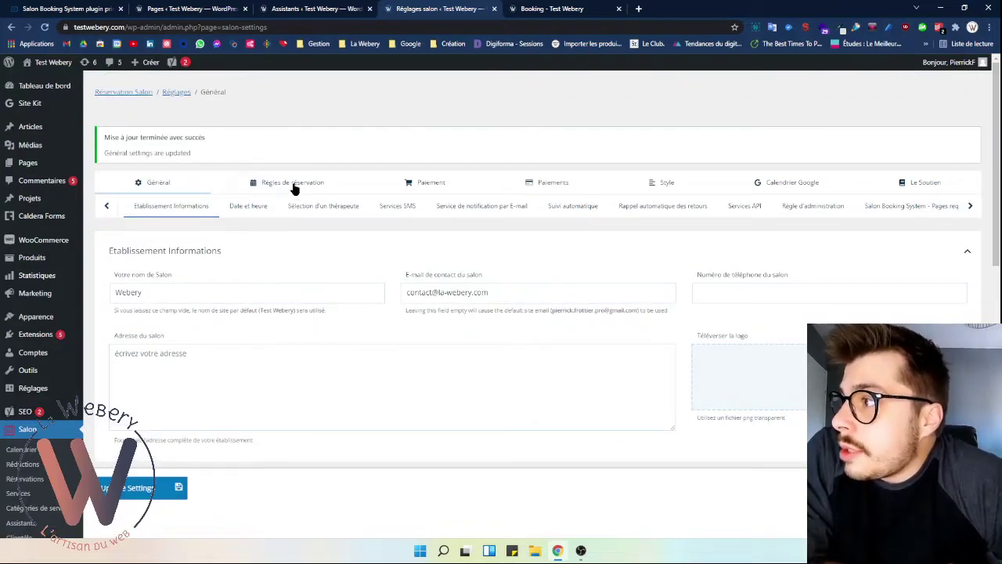
pyautogui.click(299, 180)
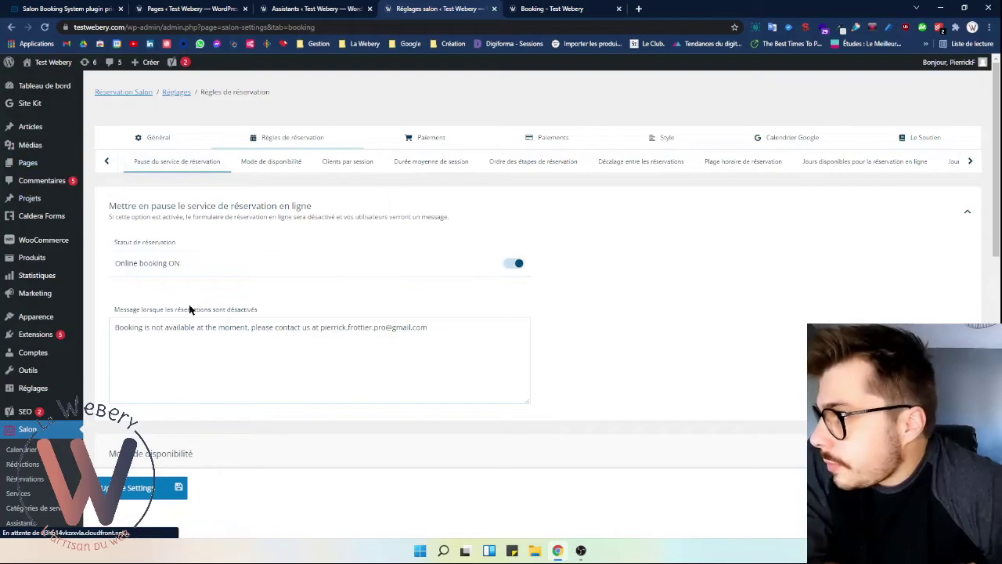
# - Replace the booking-disabled message with French text, leaving online booking on
pyautogui.click(513, 269)
pyautogui.click(514, 270)
pyautogui.click(173, 328)
pyautogui.scroll(-1, 193, 336)
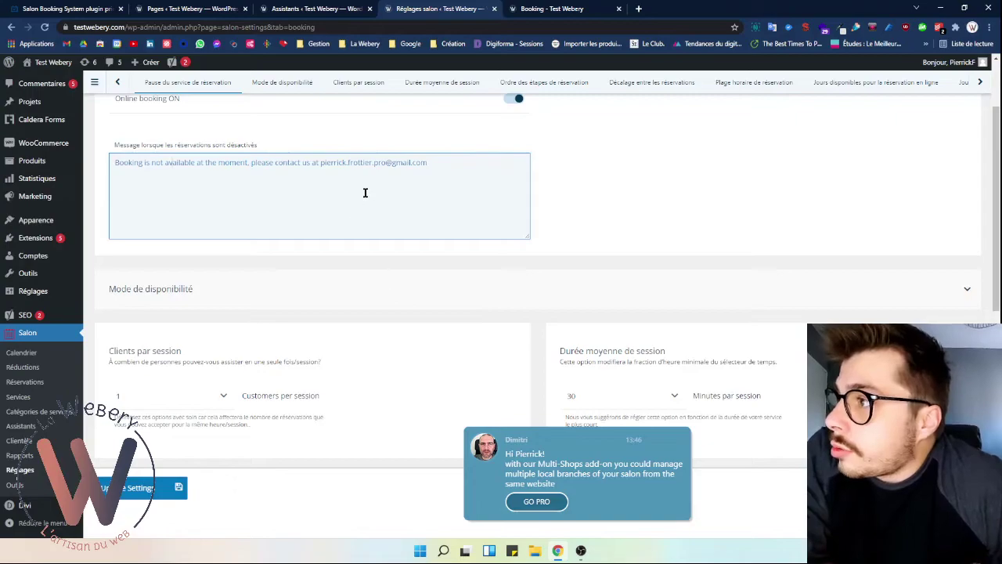
pyautogui.tripleClick(411, 162)
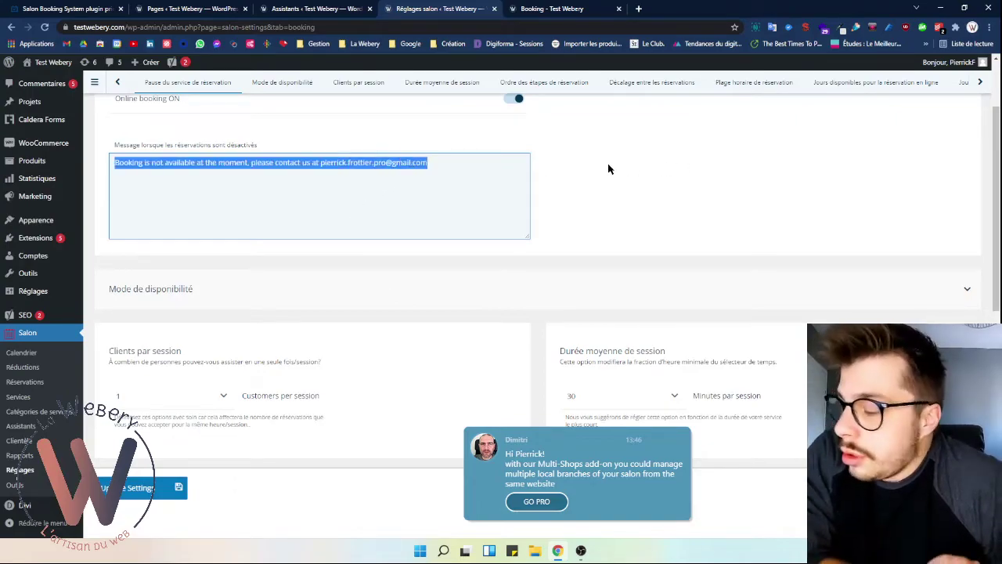
pyautogui.hotkey('ctrl', 'v')
# - Expand 'Mode de disponibilité' to show the Avancé availability mode
pyautogui.scroll(-1, 600, 174)
pyautogui.click(465, 235)
pyautogui.scroll(2, 348, 262)
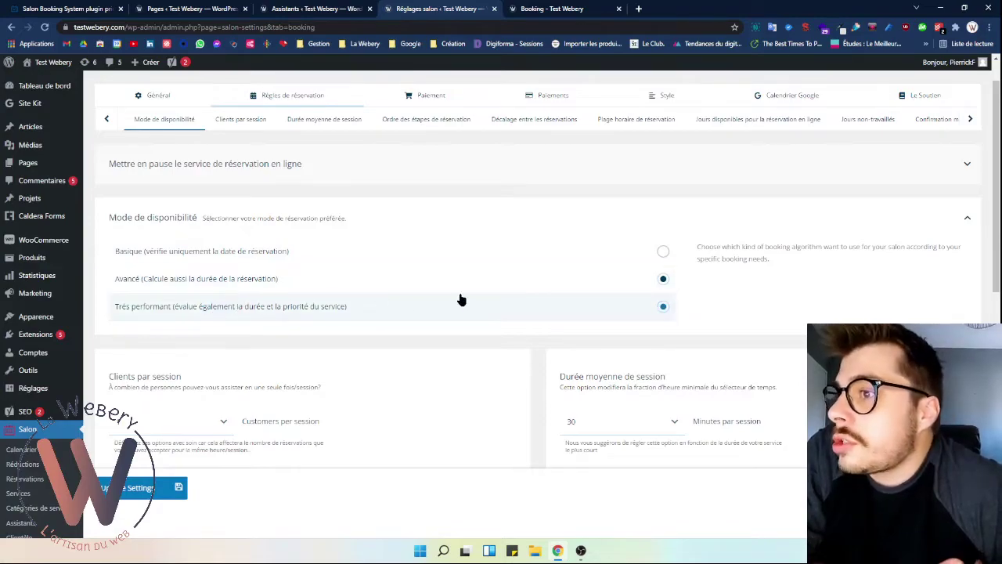
# - Set the availability mode to Très performant, leaving the session duration unchanged
pyautogui.click(663, 308)
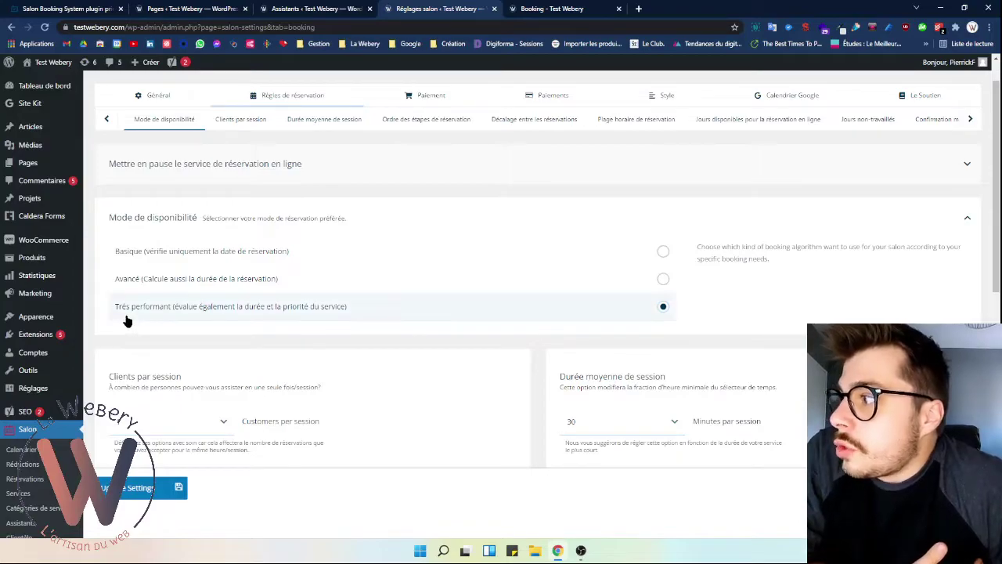
pyautogui.scroll(-2, 329, 288)
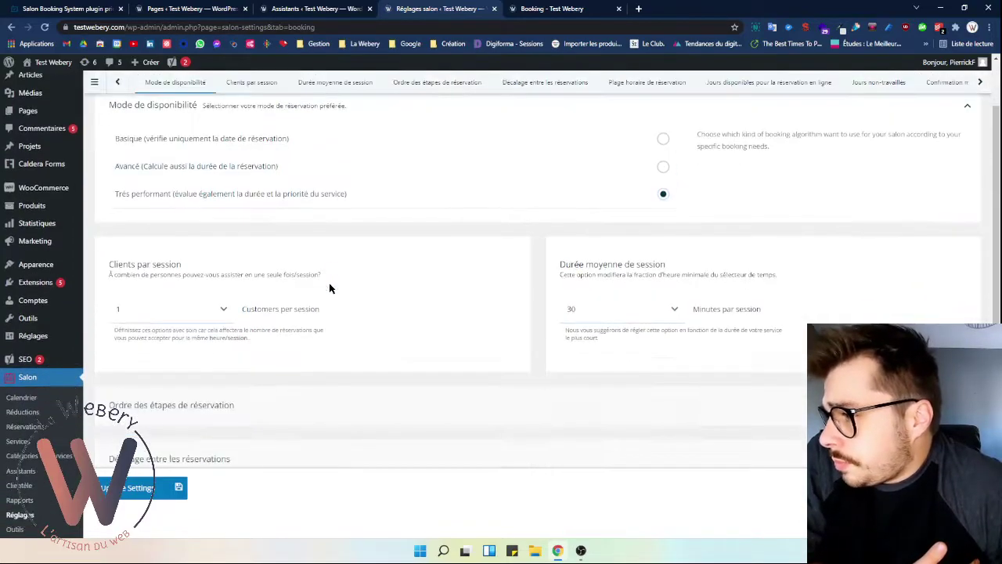
pyautogui.moveTo(115, 263); pyautogui.dragTo(389, 256)
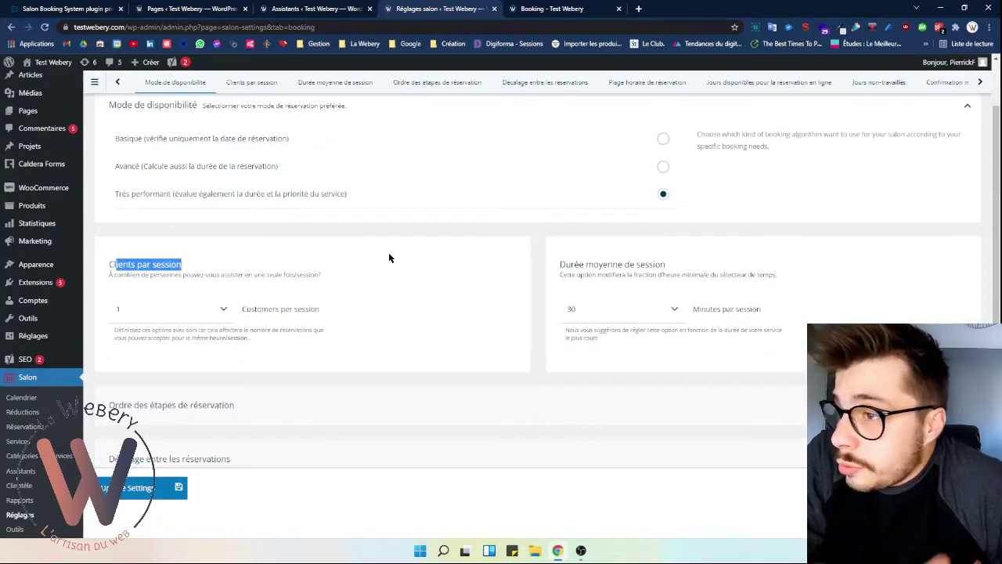
pyautogui.click(332, 266)
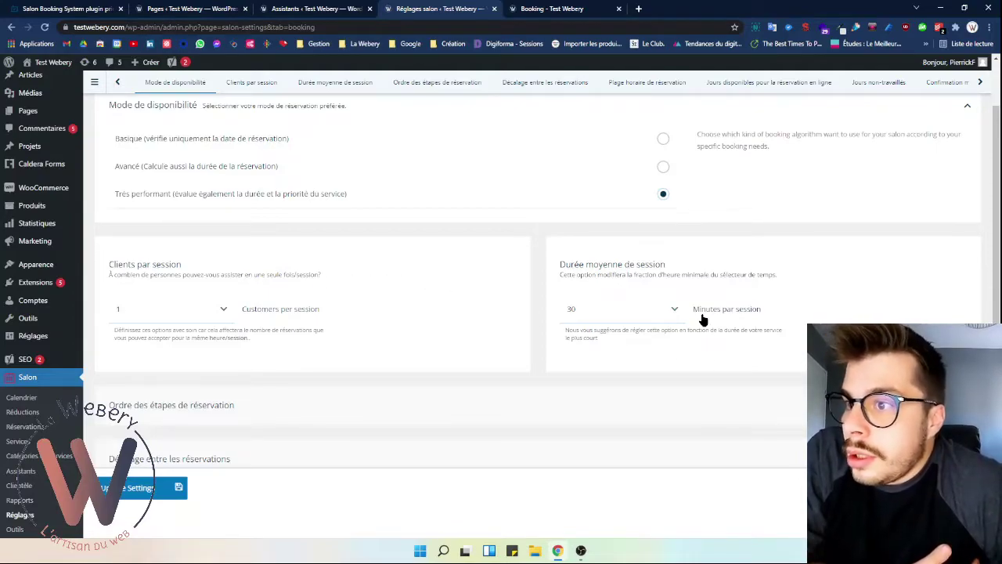
pyautogui.click(677, 312)
pyautogui.click(678, 312)
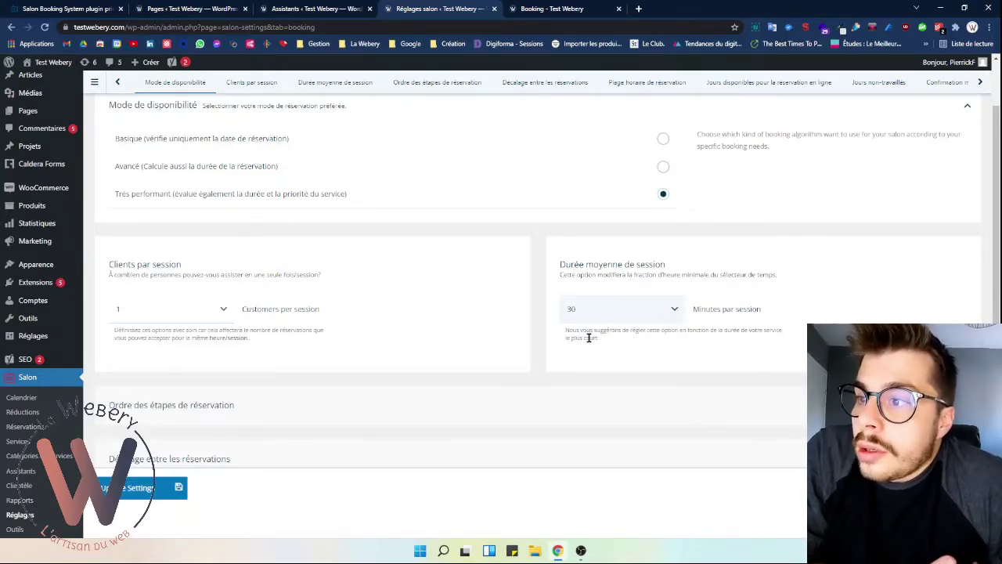
# - Turn off Changer l'ordre under Ordre des étapes and expand Décalage entre les réservations
pyautogui.scroll(-1, 514, 332)
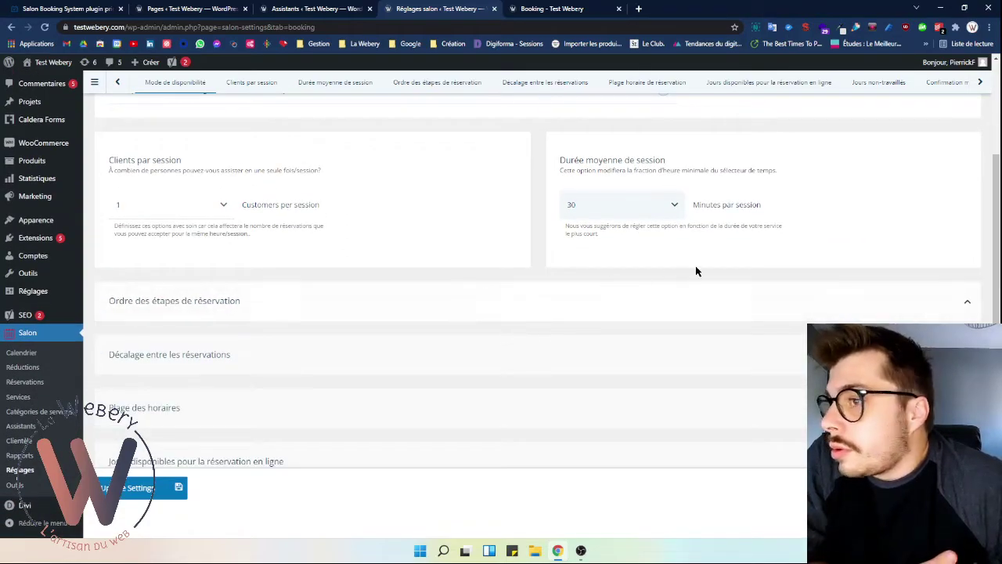
pyautogui.click(343, 294)
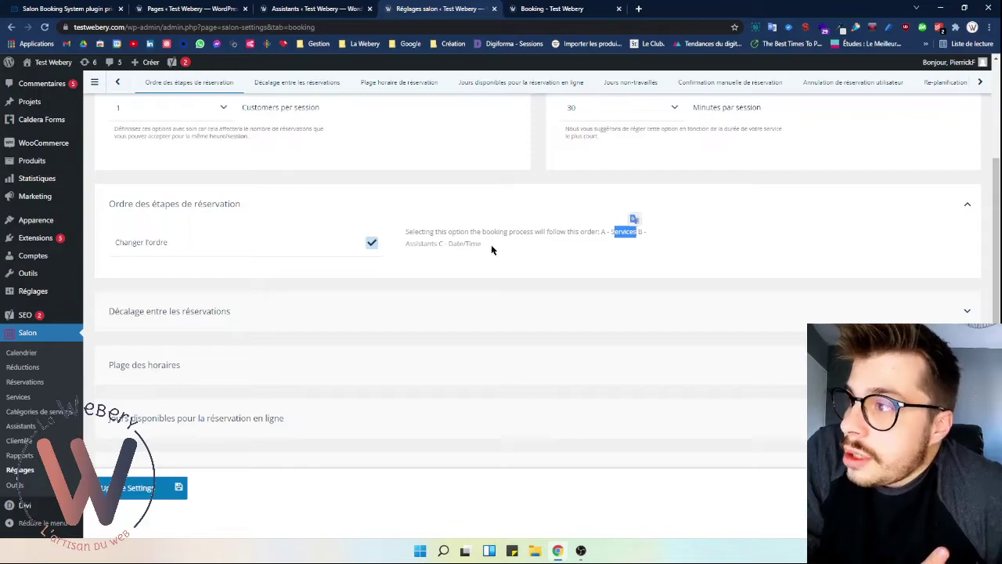
pyautogui.doubleClick(420, 244)
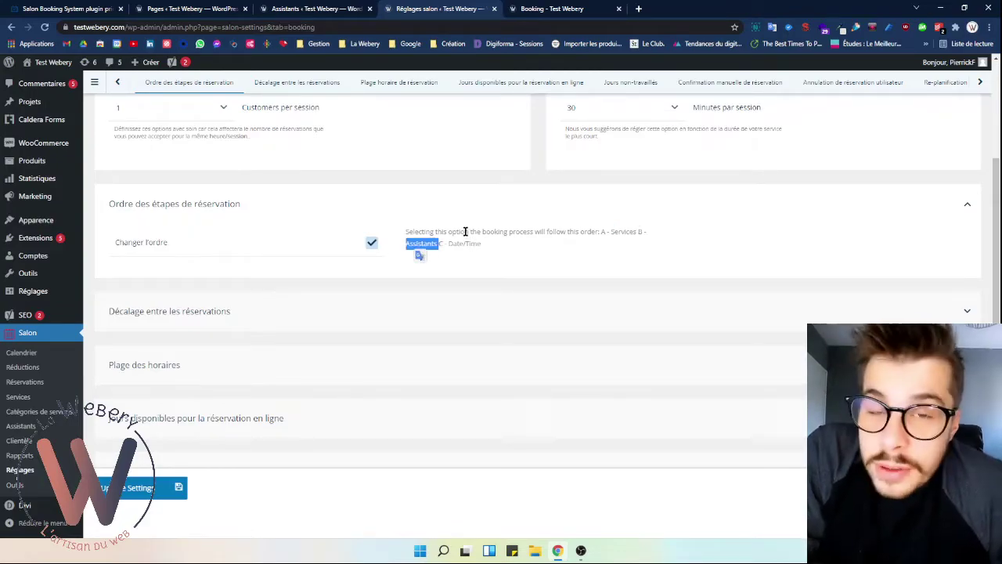
pyautogui.click(480, 247)
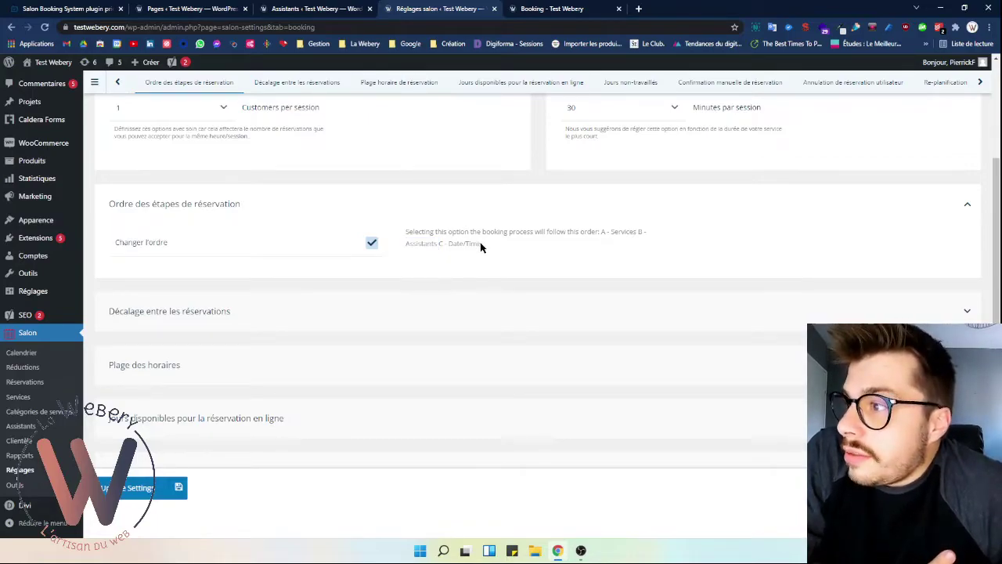
pyautogui.click(372, 246)
pyautogui.click(495, 239)
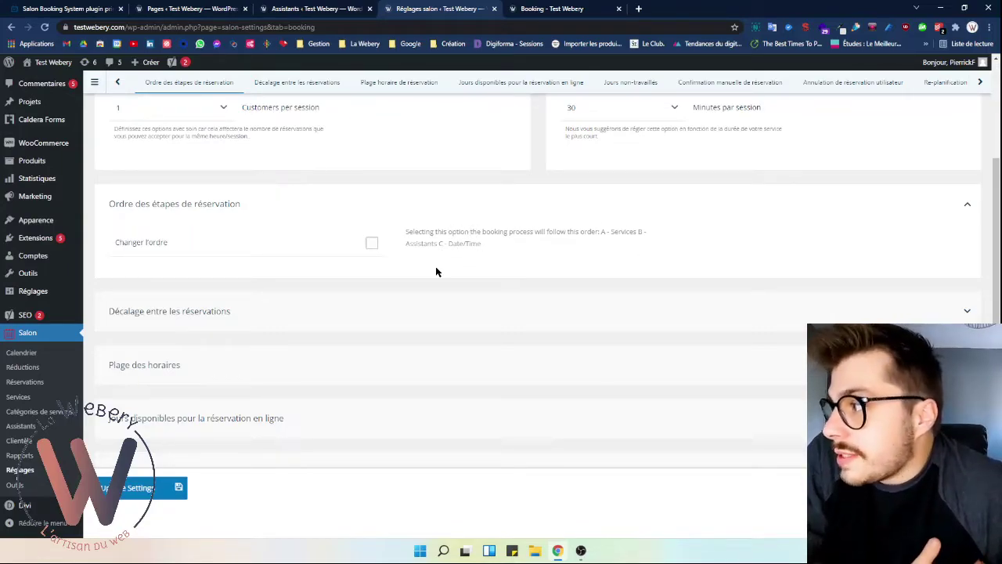
pyautogui.click(274, 316)
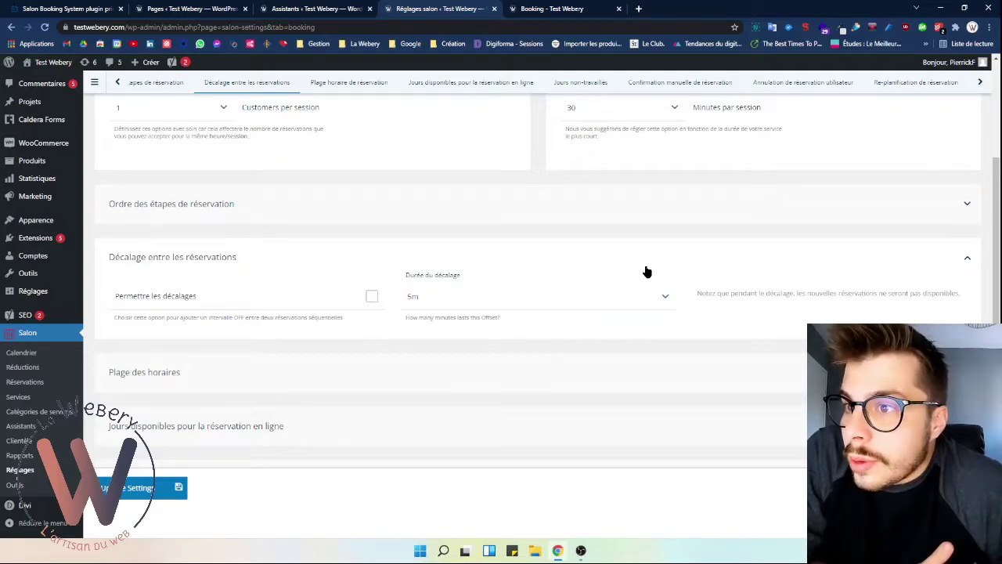
# - Shorten Rule 1's Premier créneau in online booking days to end at 12:00
pyautogui.scroll(-2, 641, 319)
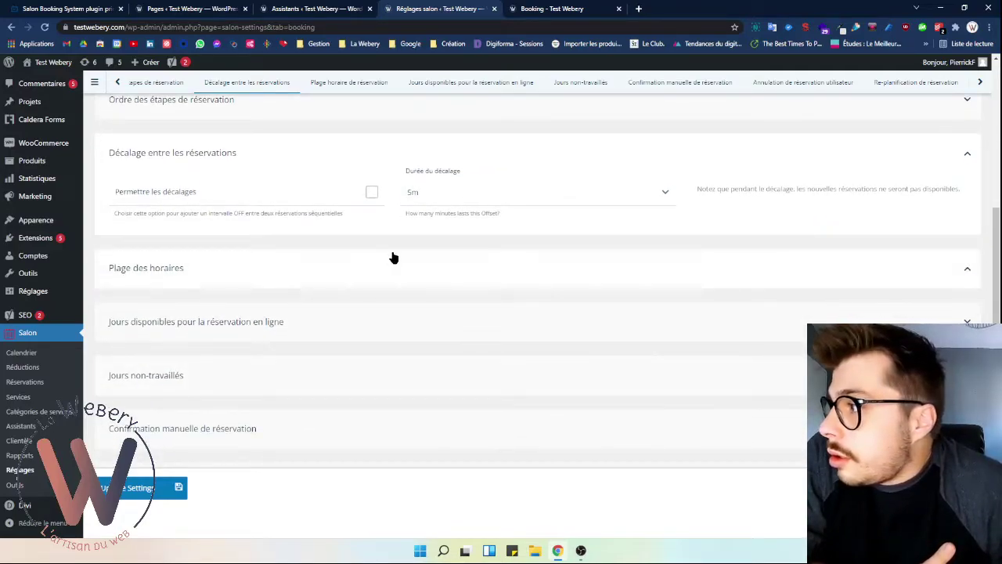
pyautogui.click(368, 265)
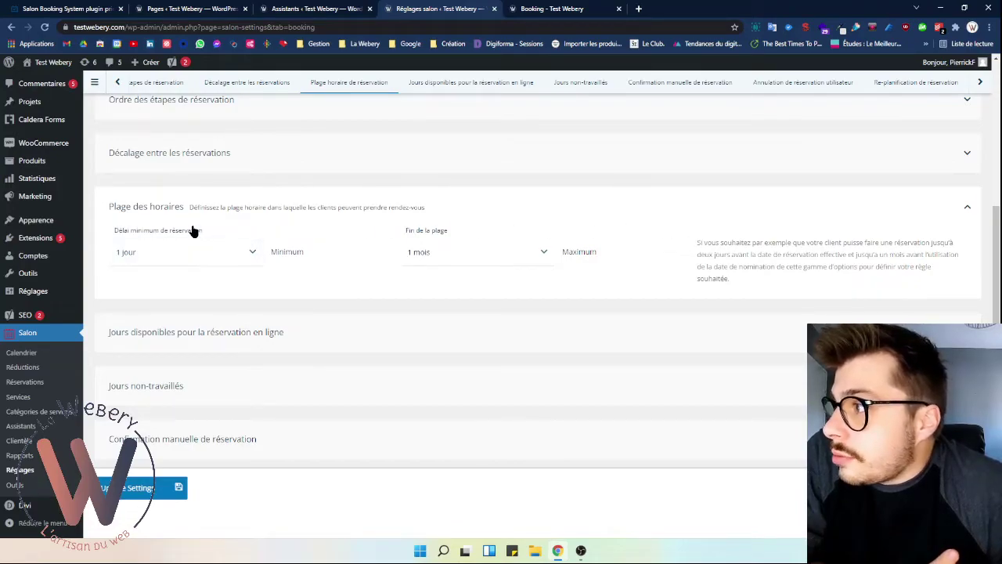
pyautogui.click(276, 332)
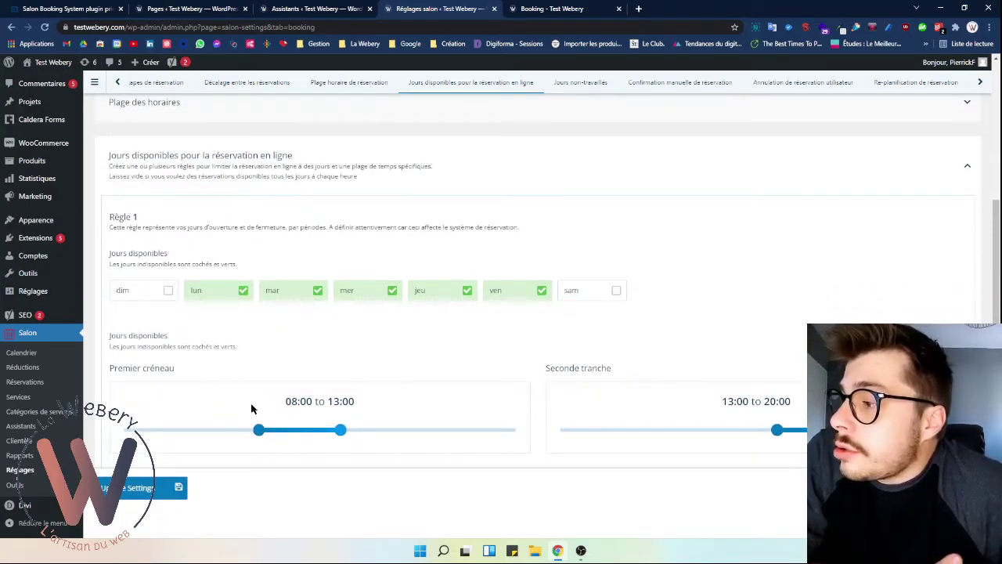
pyautogui.scroll(-1, 397, 339)
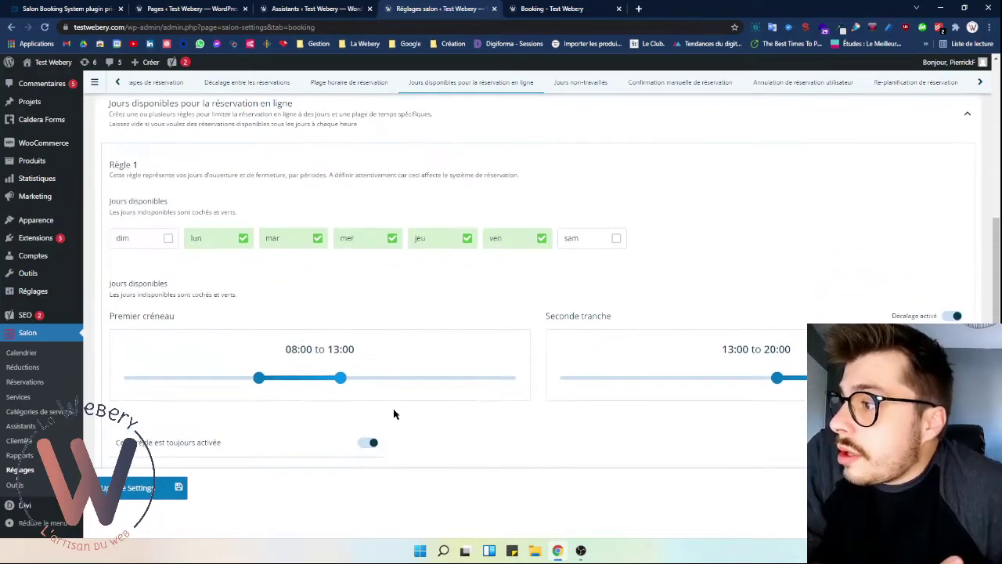
pyautogui.moveTo(341, 379); pyautogui.dragTo(315, 384)
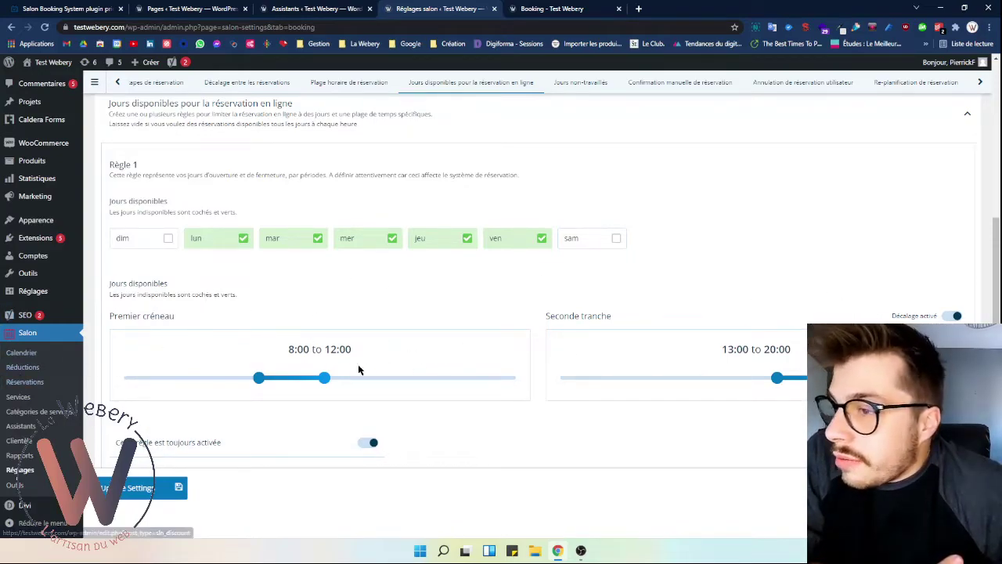
# - Switch off 'Cette règle est toujours activée' for the online booking rule
pyautogui.scroll(-2, 344, 370)
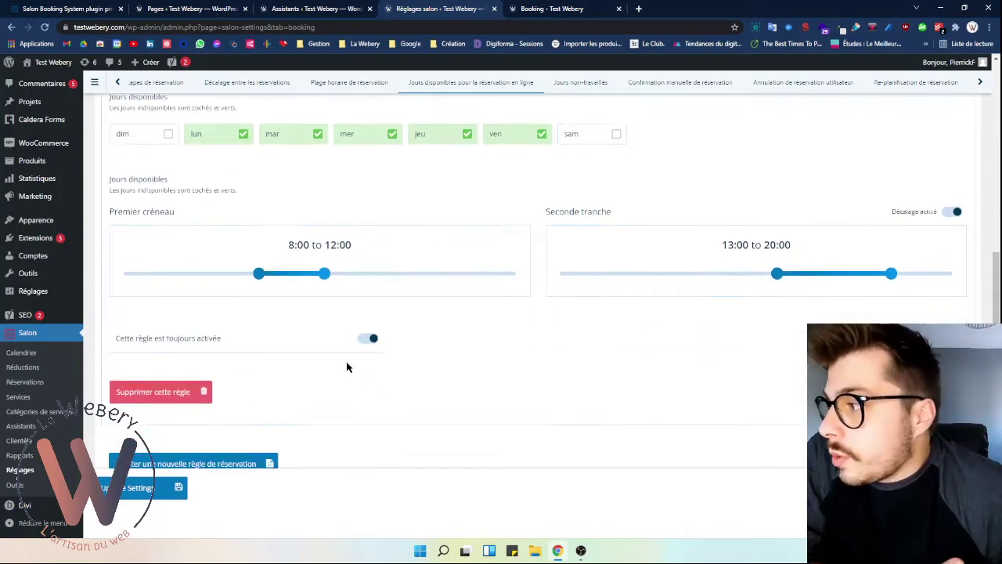
pyautogui.click(230, 347)
pyautogui.scroll(-1, 172, 420)
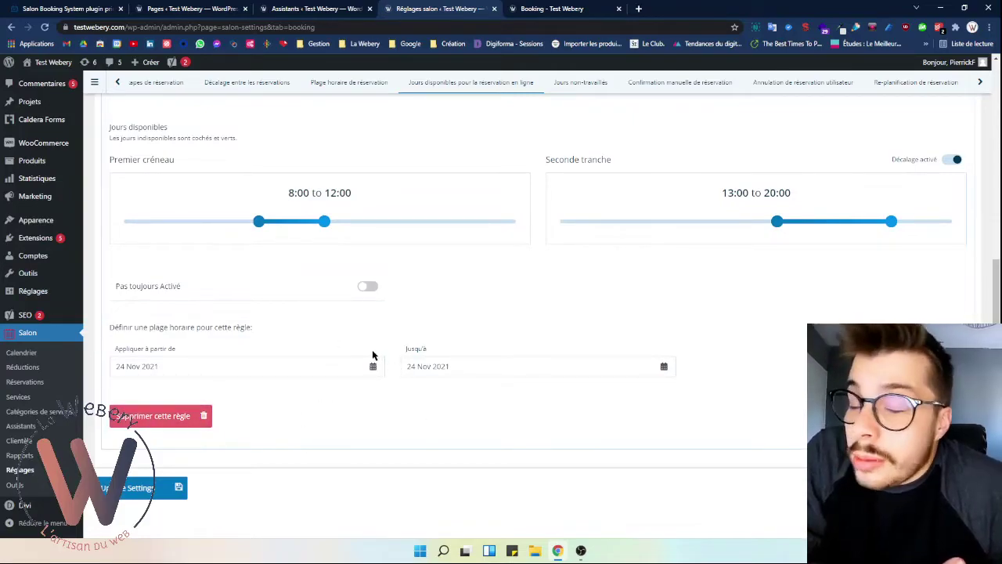
pyautogui.scroll(-2, 240, 417)
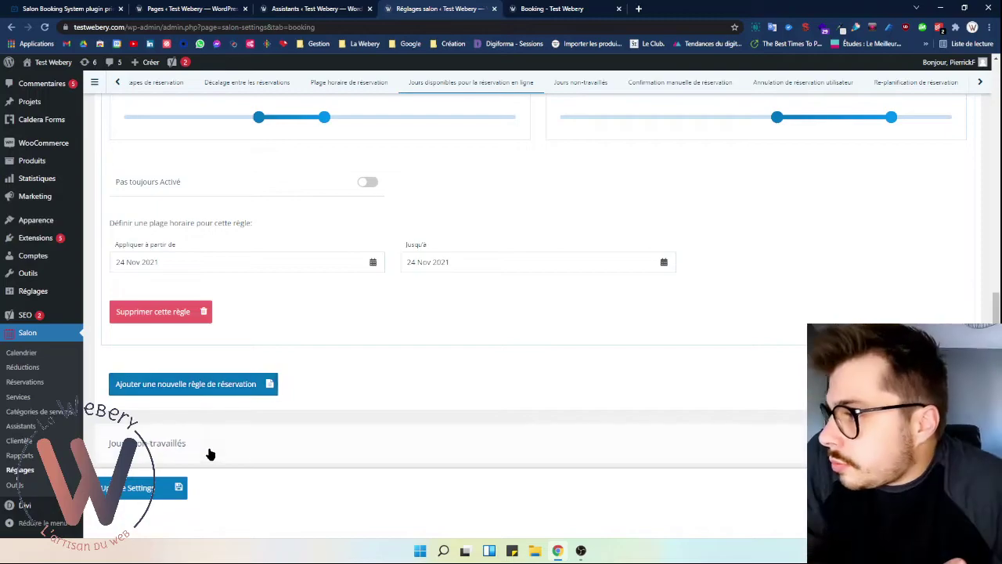
# - Expand the Jours non-travaillés and Confirmation manuelle de réservation sections
pyautogui.scroll(-2, 210, 438)
pyautogui.click(240, 340)
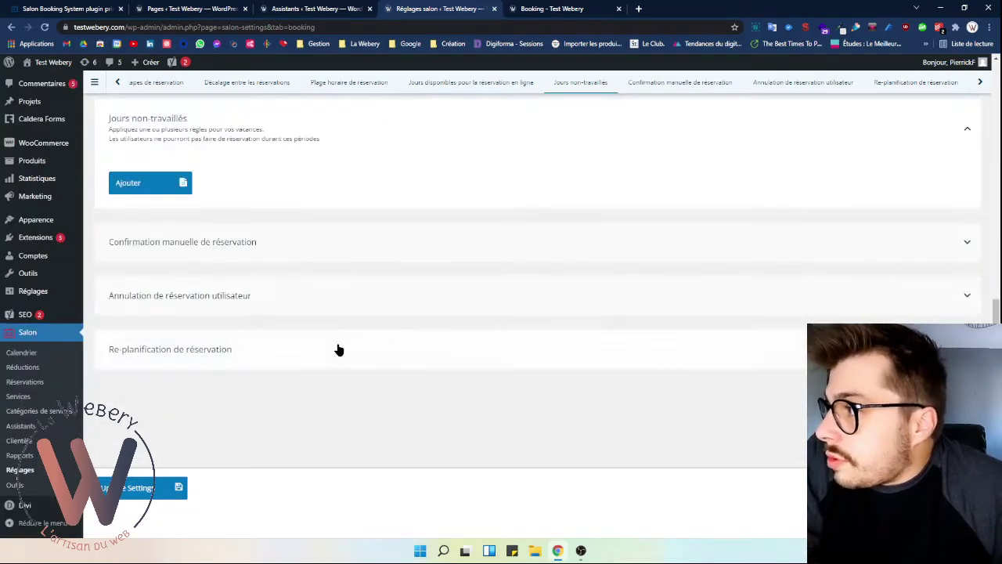
pyautogui.scroll(2, 340, 366)
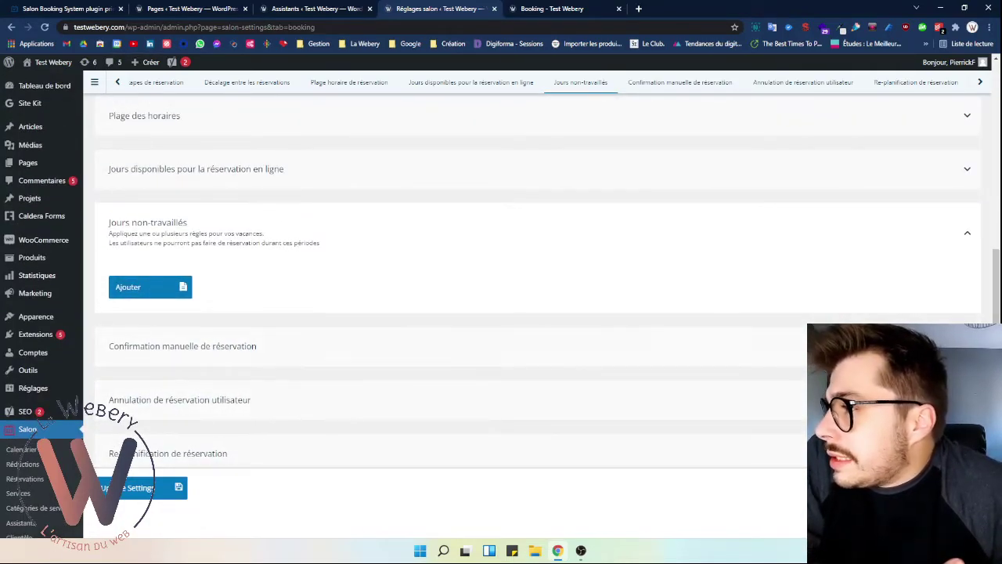
pyautogui.click(277, 346)
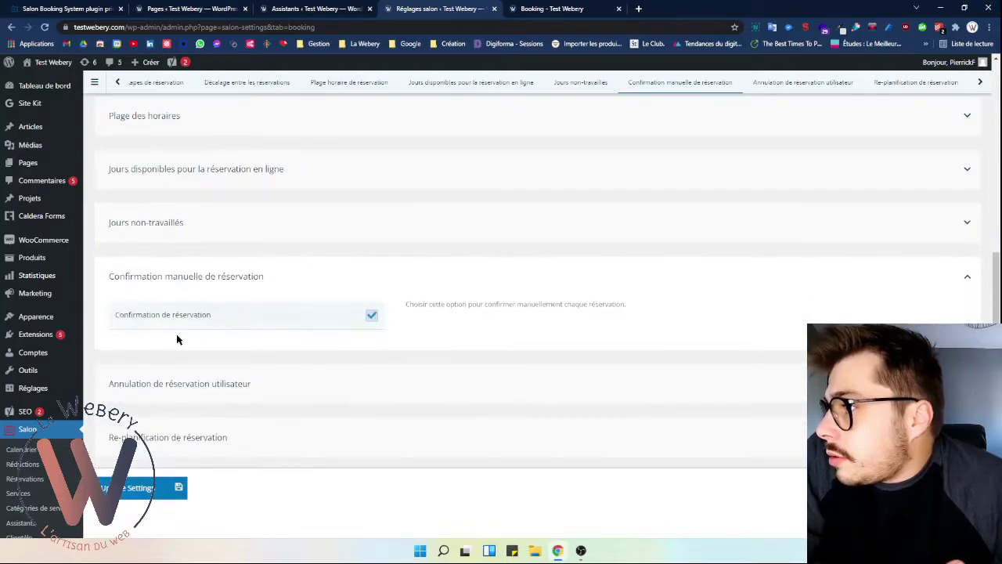
# - Try the Confirmation de réservation checkbox, leaving manual confirmation unchecked
pyautogui.click(372, 315)
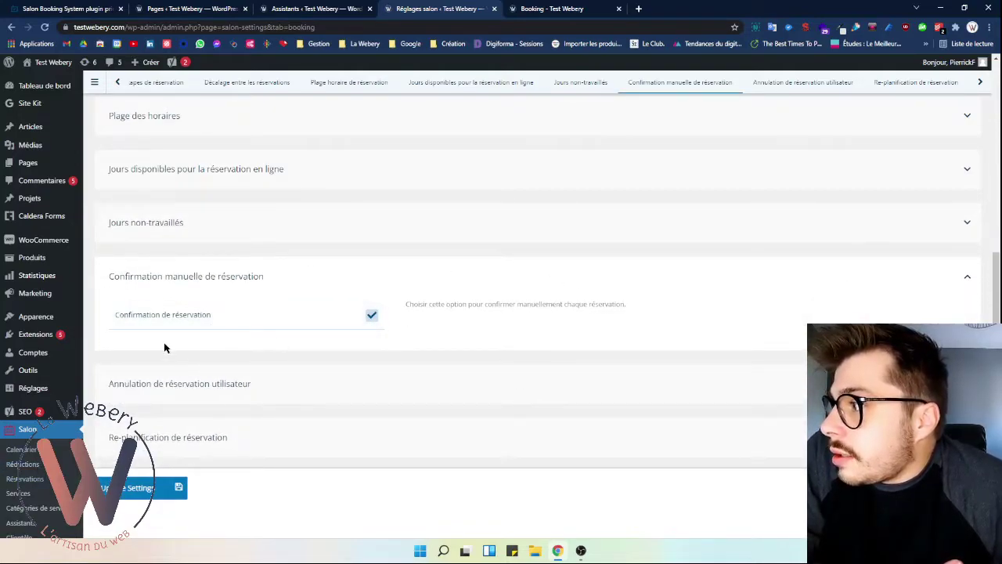
pyautogui.moveTo(450, 304); pyautogui.dragTo(577, 304)
pyautogui.click(372, 315)
pyautogui.moveTo(405, 304); pyautogui.dragTo(448, 304)
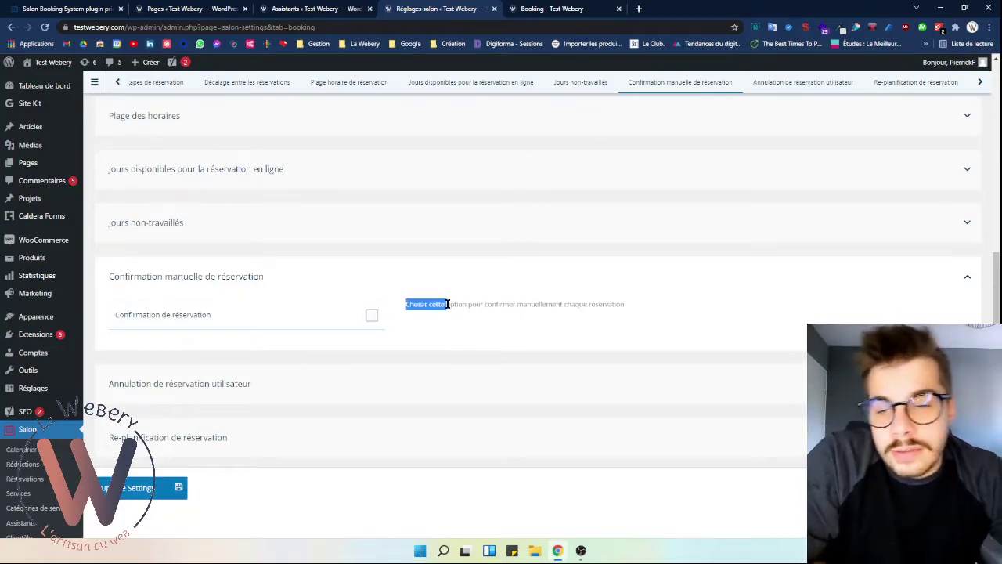
pyautogui.click(372, 315)
pyautogui.click(371, 317)
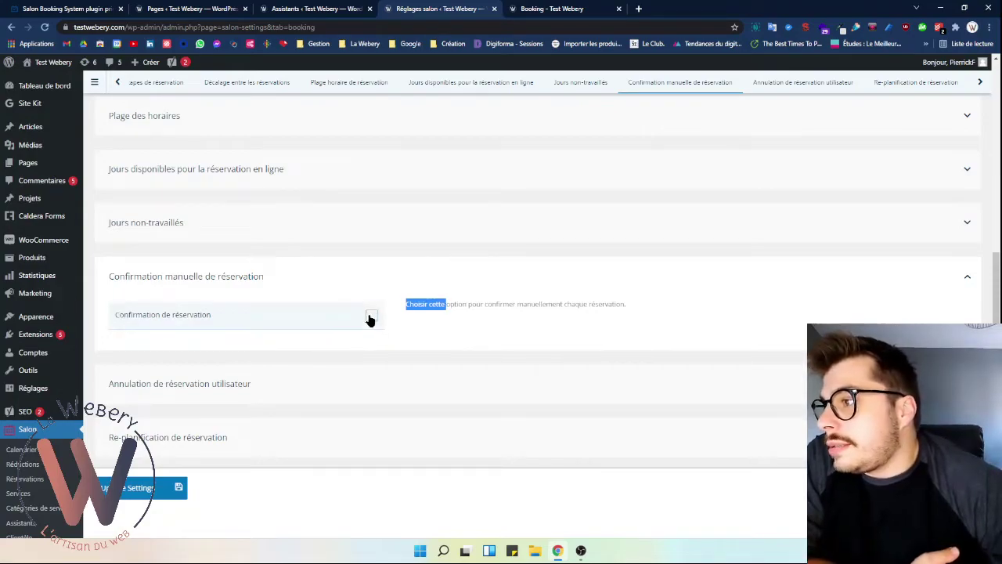
pyautogui.click(386, 316)
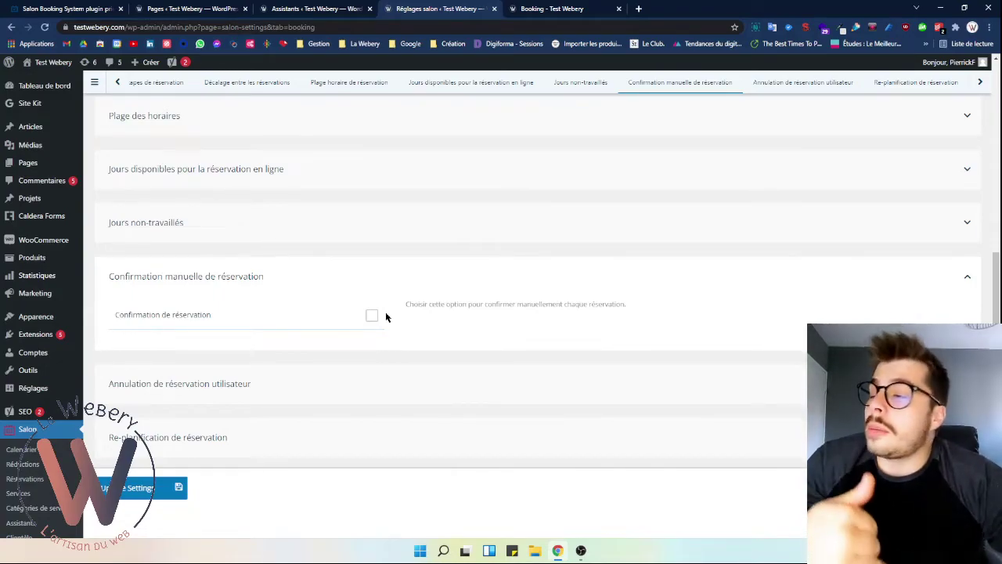
pyautogui.click(177, 350)
pyautogui.click(182, 318)
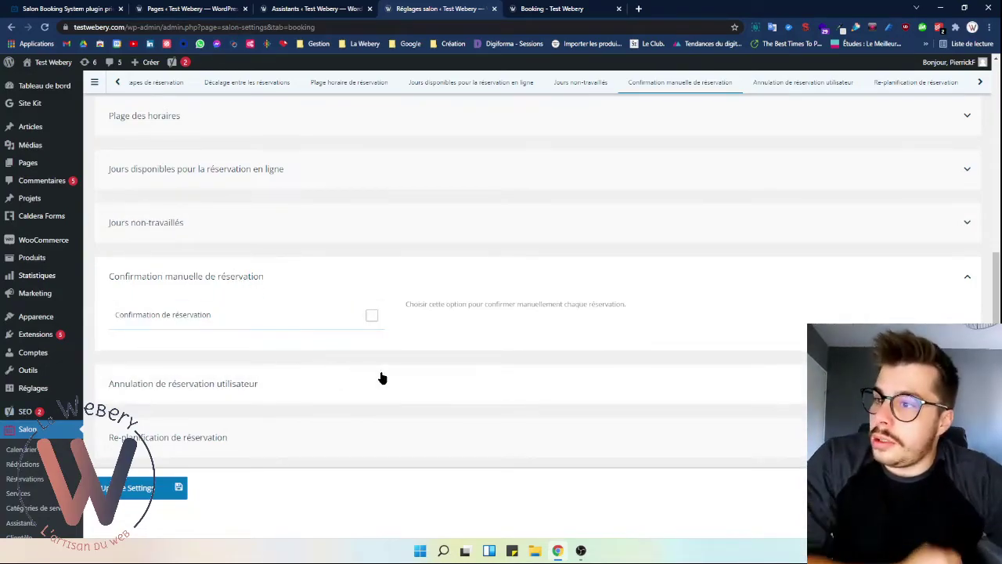
pyautogui.scroll(-1, 391, 372)
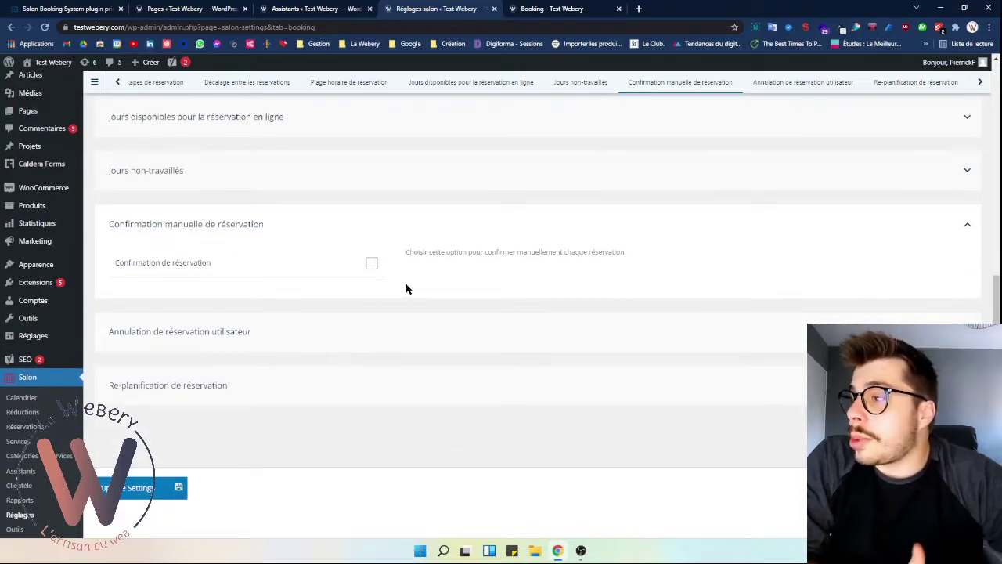
pyautogui.click(407, 329)
pyautogui.click(411, 229)
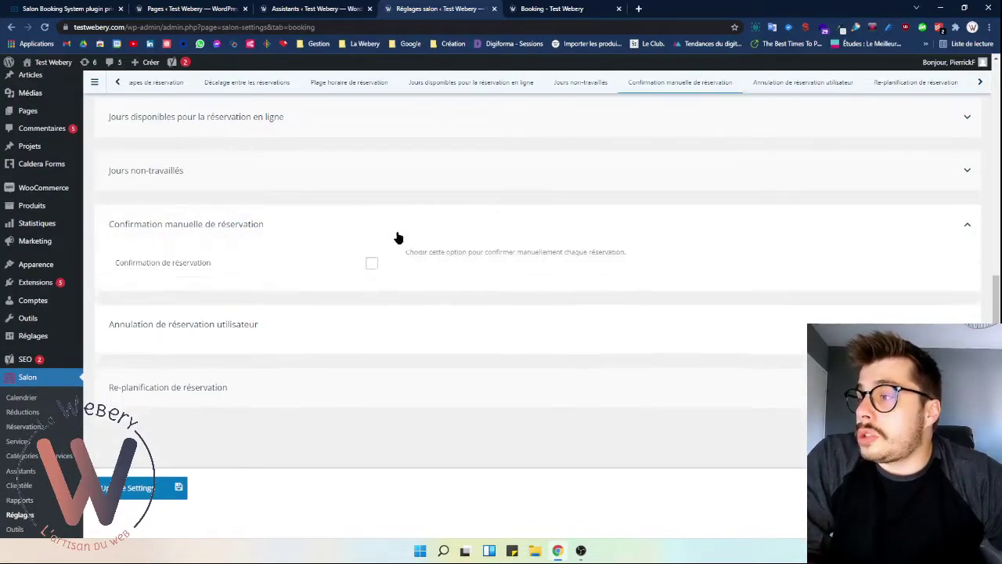
# - Let users cancel their own bookings with a 48h advance notice
pyautogui.click(386, 333)
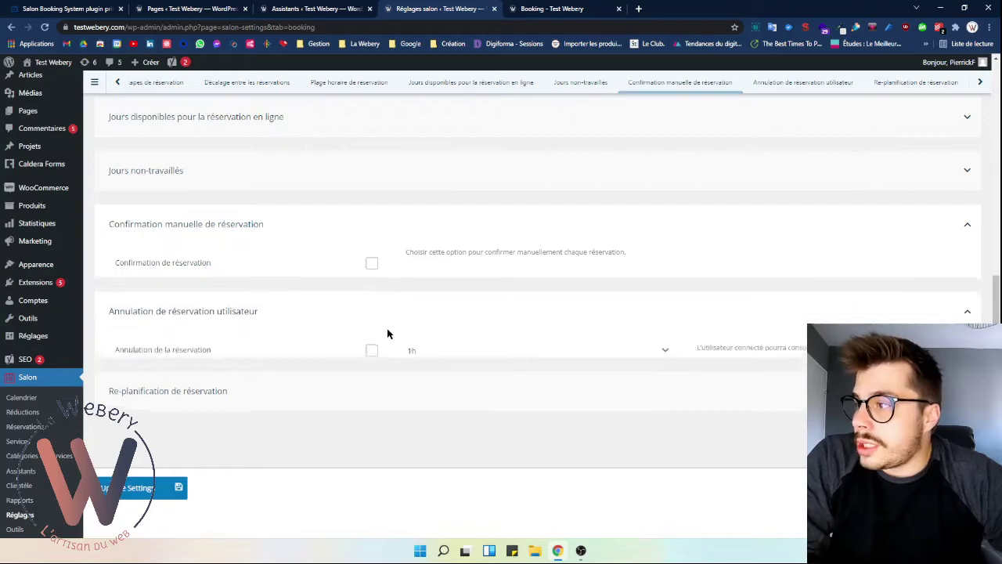
pyautogui.click(247, 321)
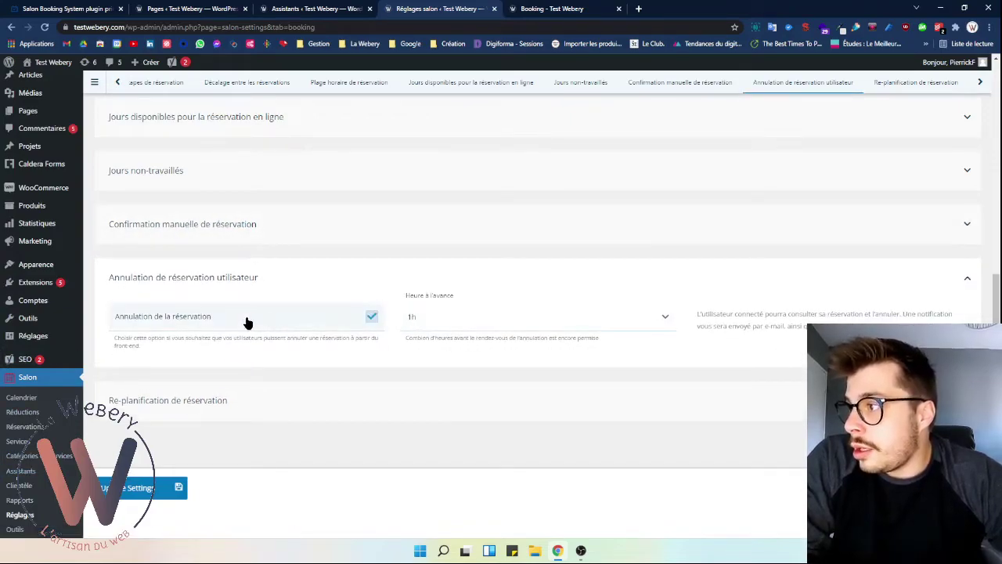
pyautogui.click(371, 317)
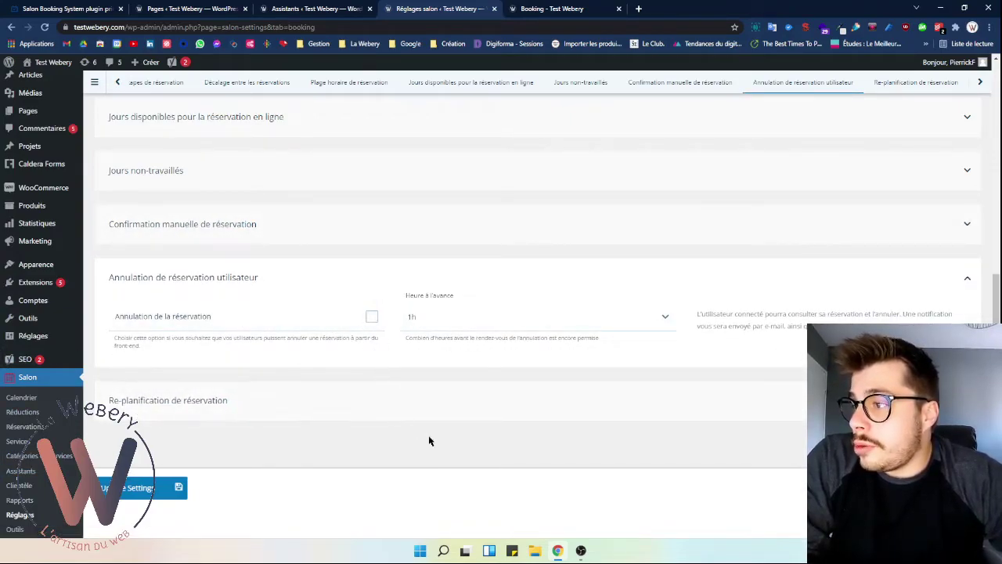
pyautogui.click(371, 317)
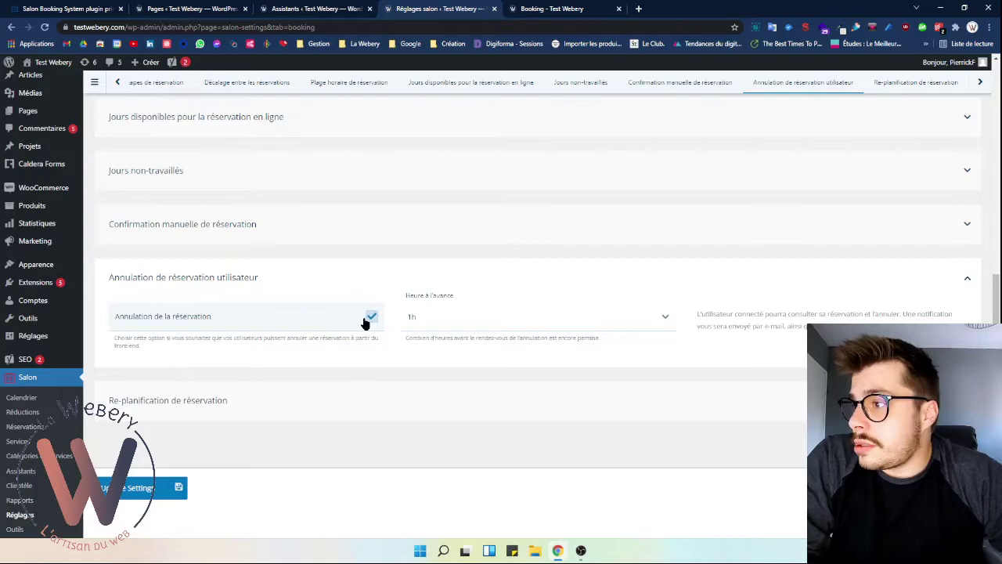
pyautogui.click(492, 319)
pyautogui.scroll(-1, 502, 411)
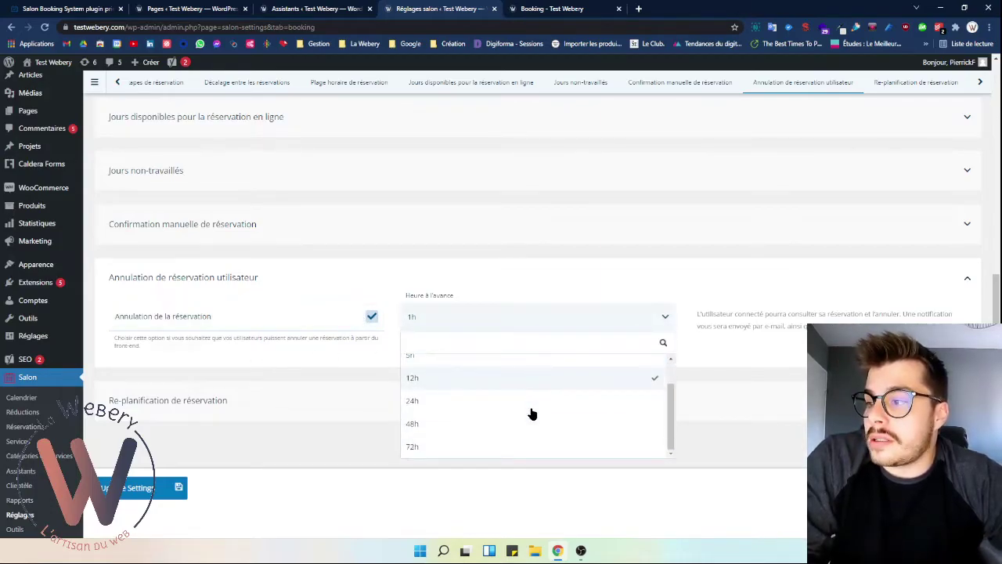
pyautogui.click(427, 427)
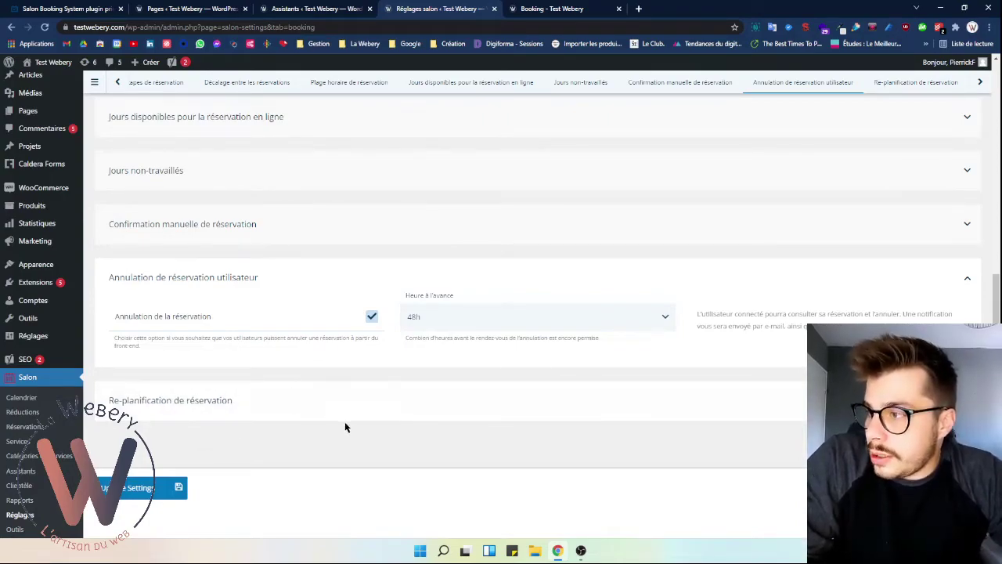
# - Save the Règles de réservation settings with booking rescheduling disabled
pyautogui.click(398, 228)
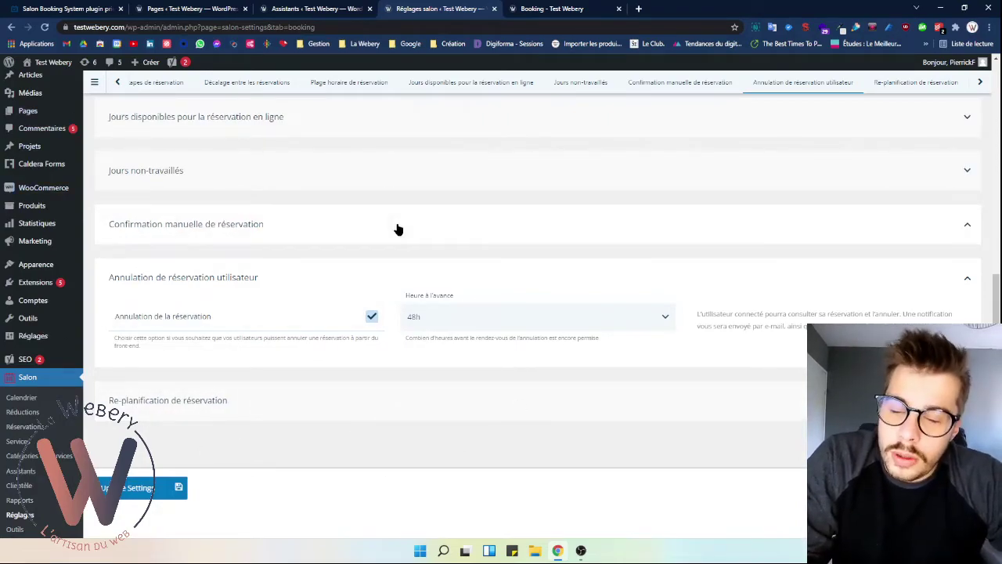
pyautogui.click(348, 400)
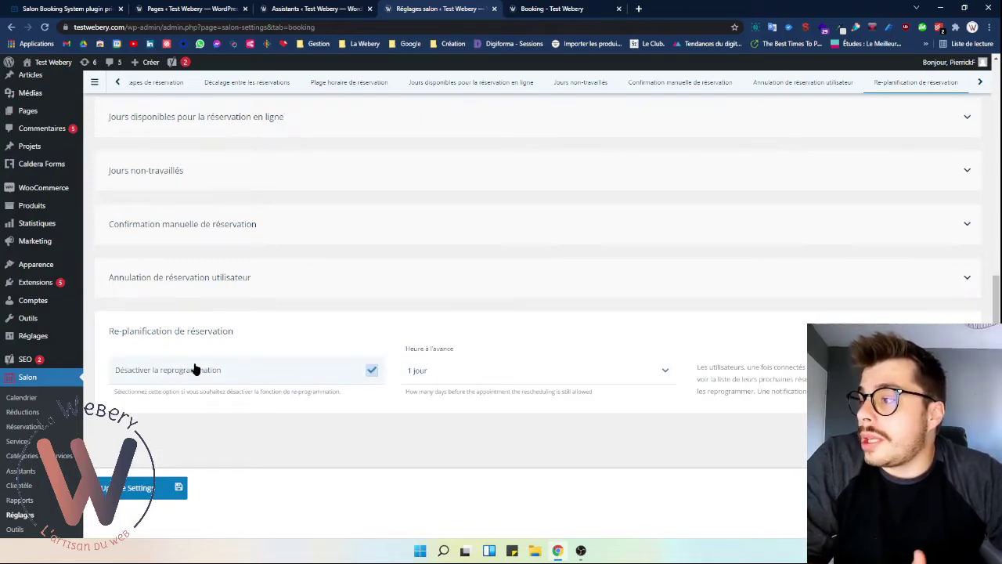
pyautogui.scroll(-1, 307, 487)
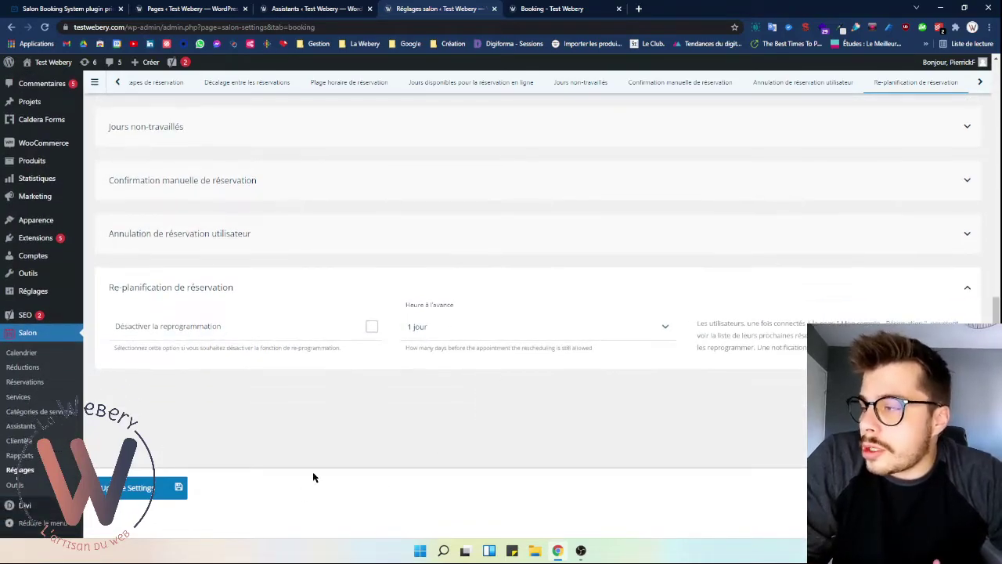
pyautogui.click(145, 487)
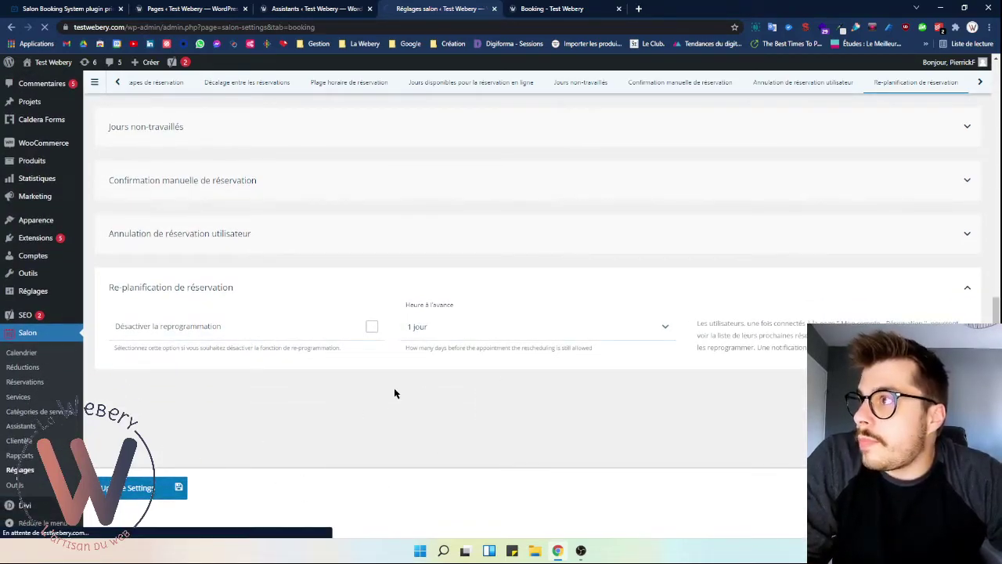
pyautogui.click(369, 325)
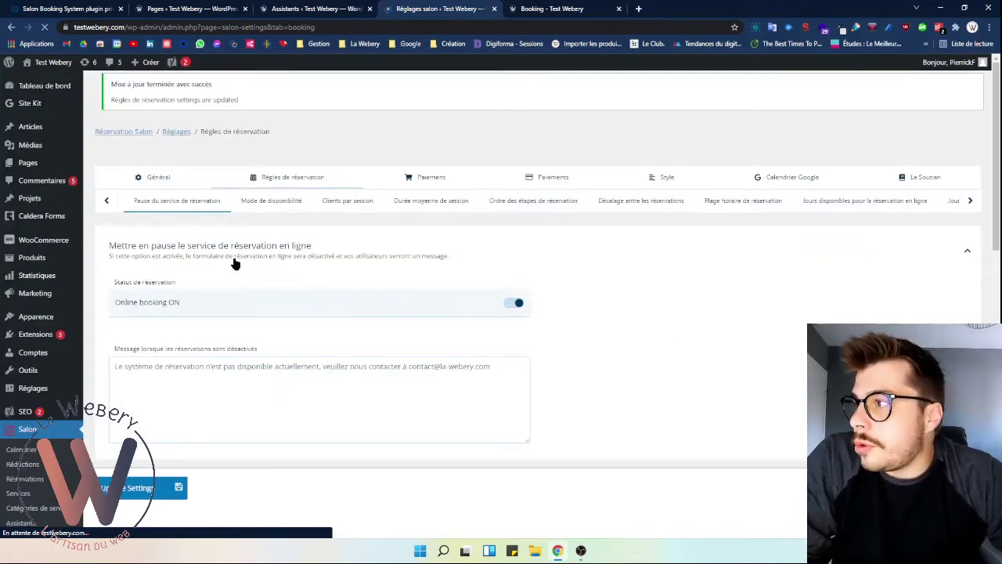
pyautogui.click(397, 191)
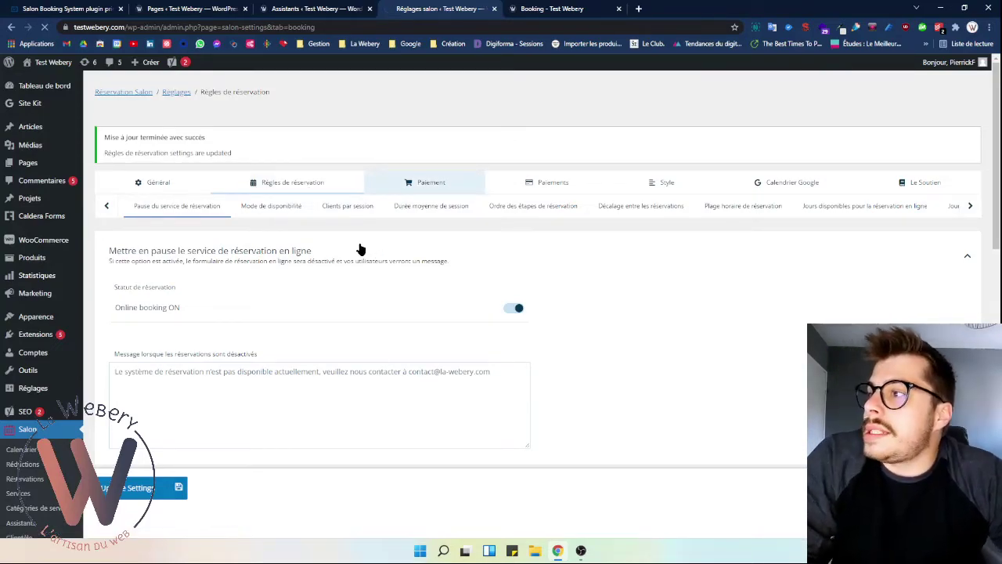
# - In Paiement, untick Activer les commandes invités and leave forced guest order validation ticked
pyautogui.click(427, 182)
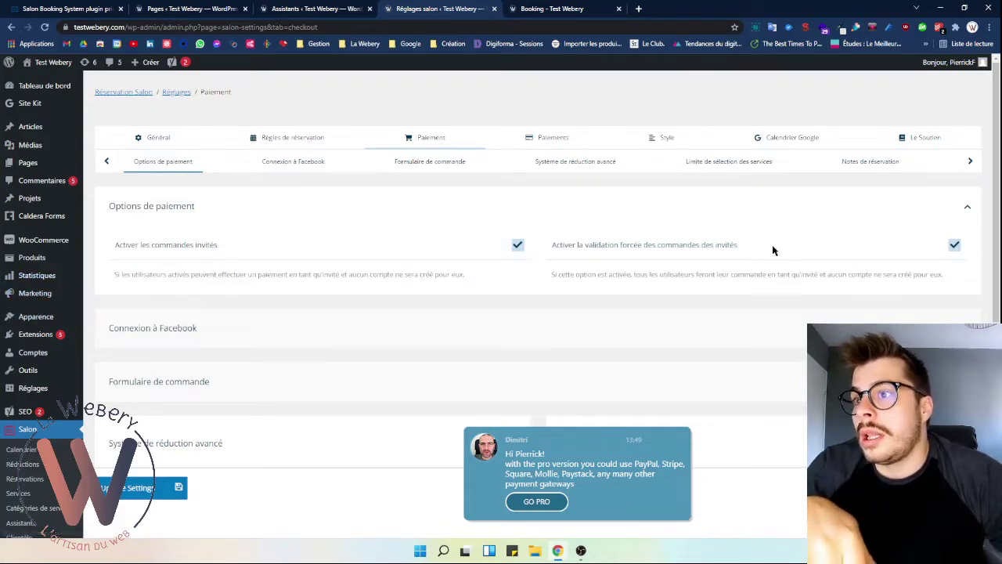
pyautogui.click(954, 245)
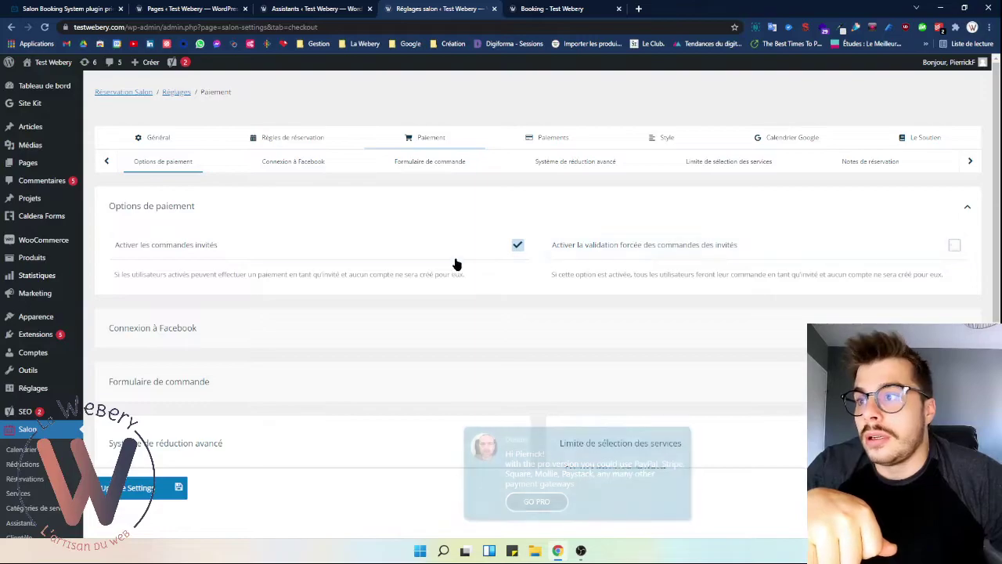
pyautogui.click(517, 251)
pyautogui.click(910, 256)
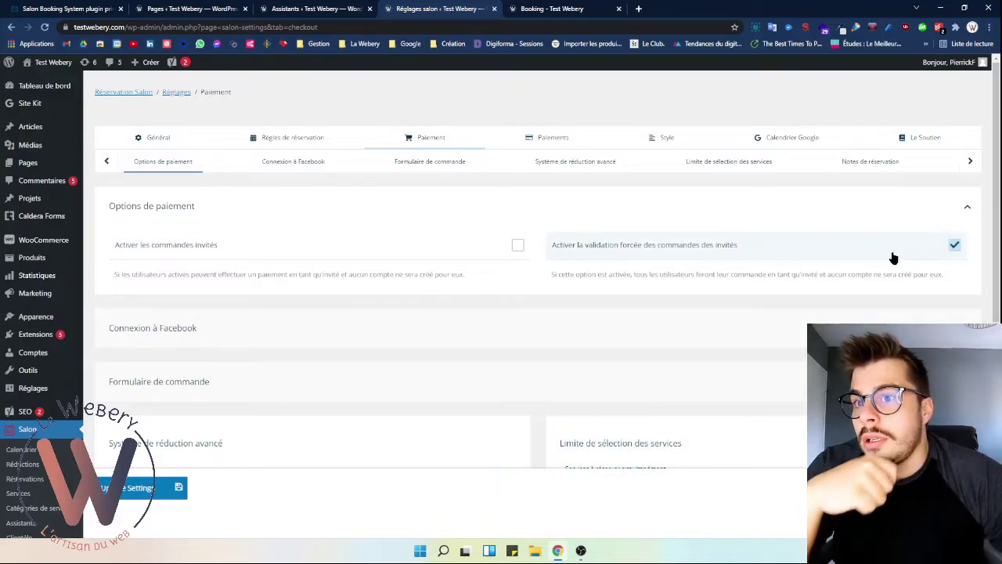
pyautogui.click(954, 245)
pyautogui.moveTo(605, 274); pyautogui.dragTo(739, 274)
pyautogui.click(741, 272)
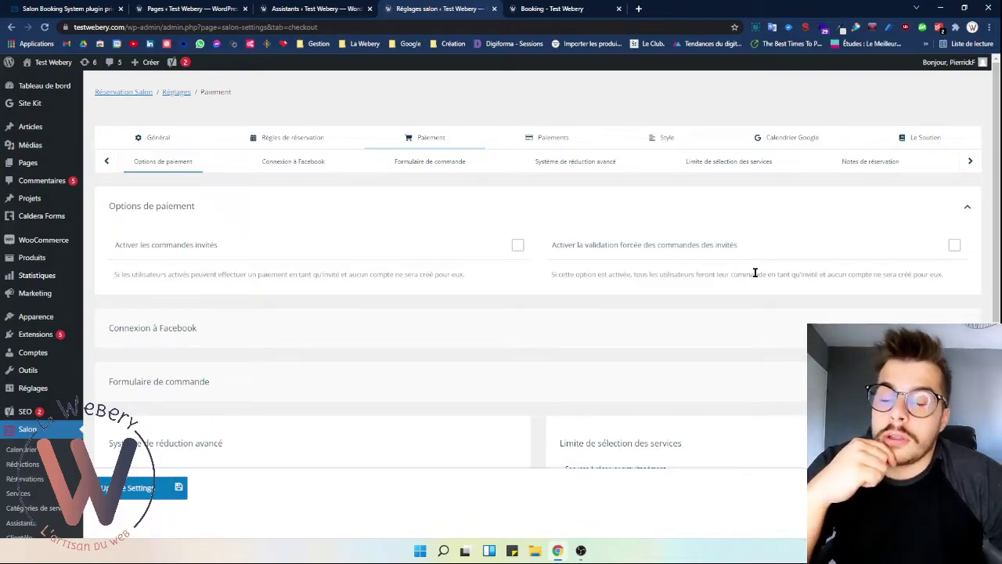
pyautogui.click(945, 247)
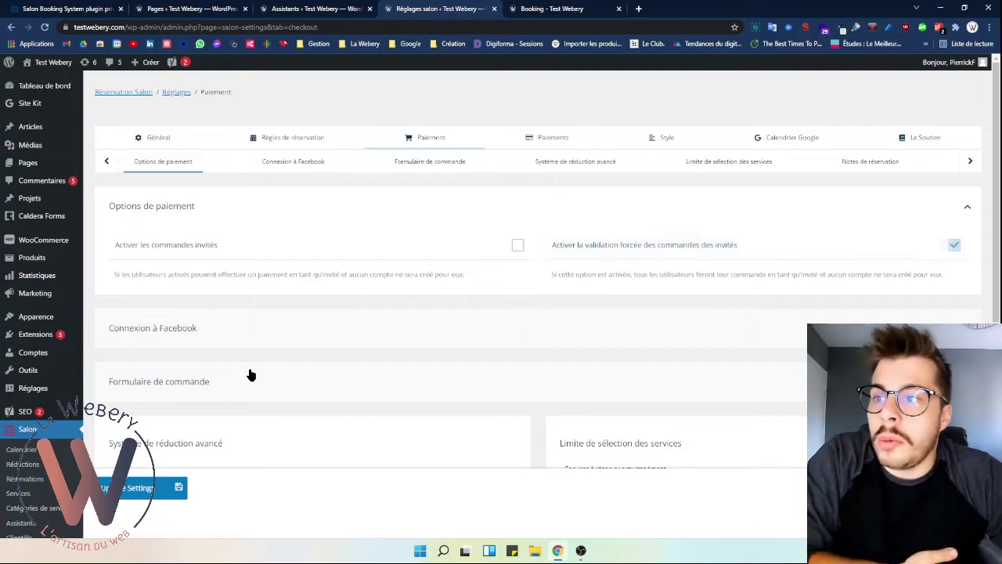
pyautogui.click(727, 244)
pyautogui.click(638, 245)
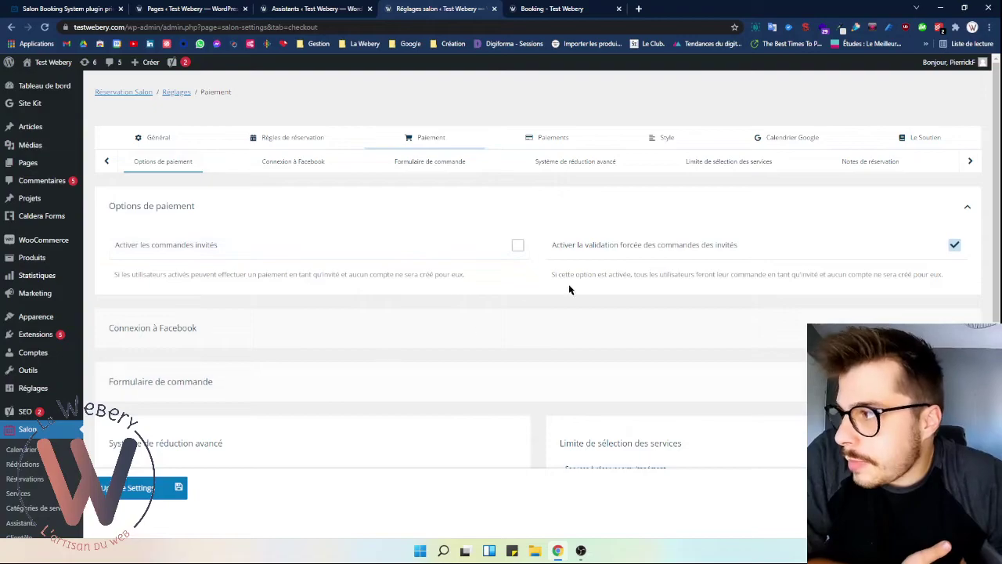
# - Untick Activer la connexion Facebook and select the full Facebook Redirect URI
pyautogui.click(535, 339)
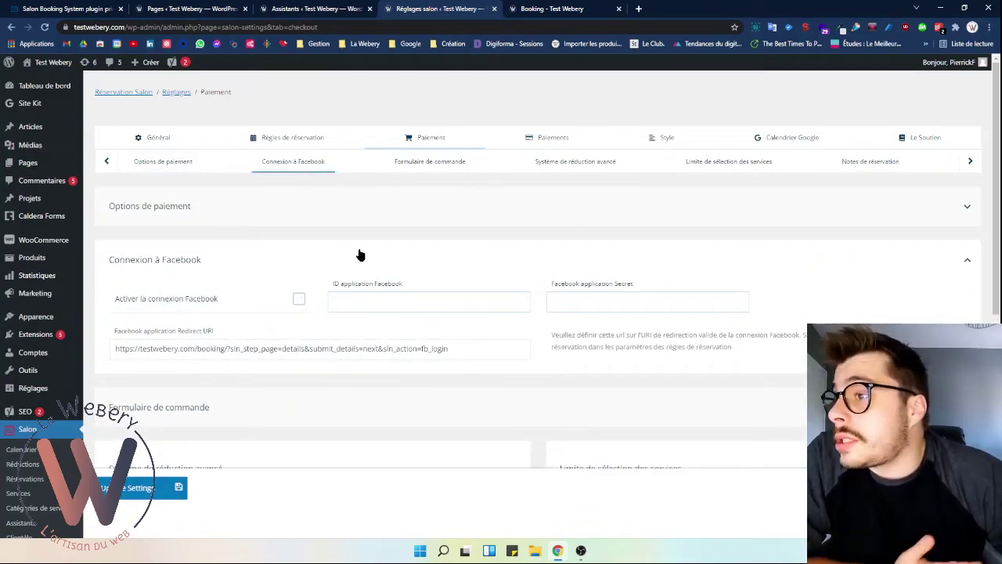
pyautogui.click(198, 292)
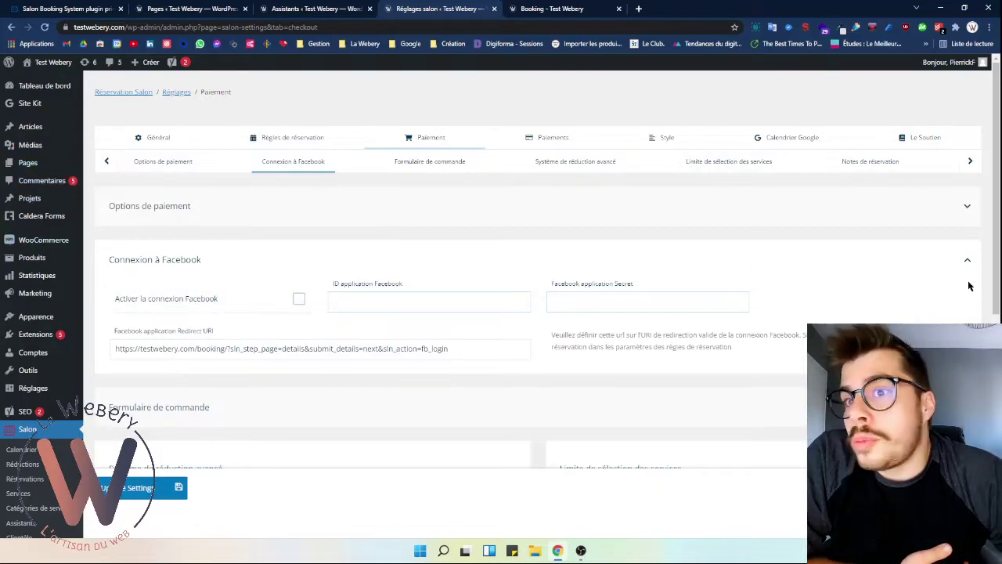
pyautogui.moveTo(678, 335); pyautogui.dragTo(790, 337)
pyautogui.click(710, 336)
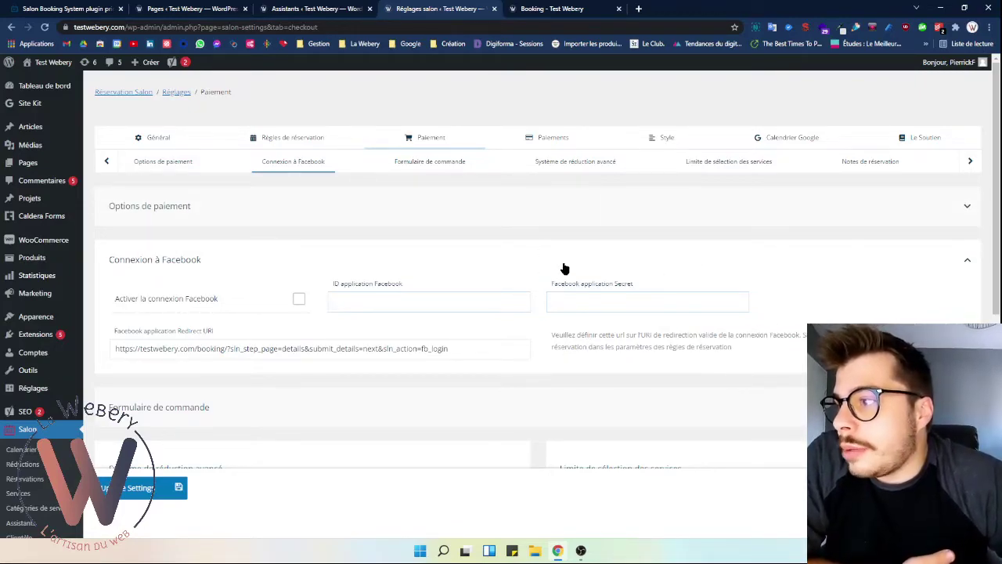
pyautogui.tripleClick(253, 352)
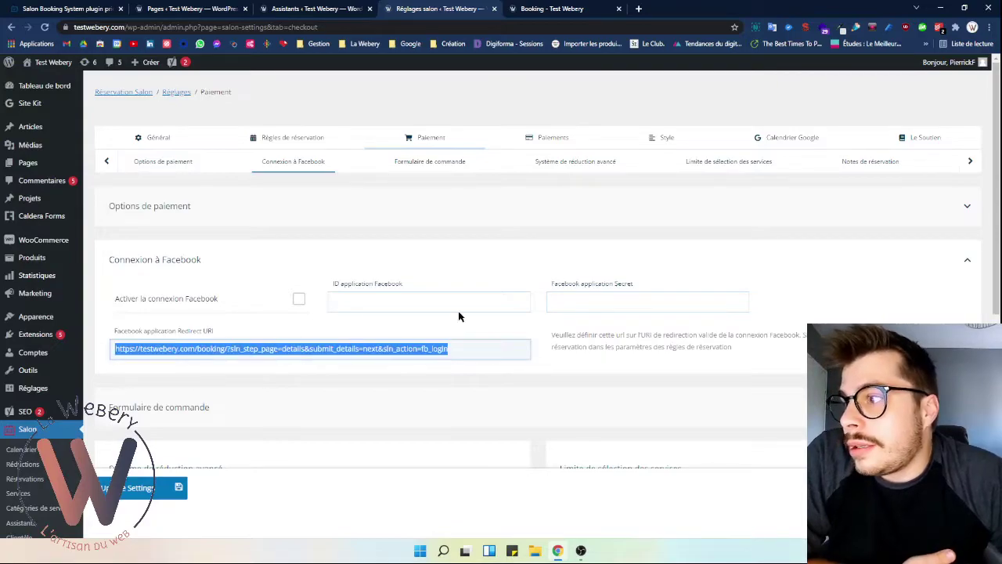
pyautogui.click(969, 260)
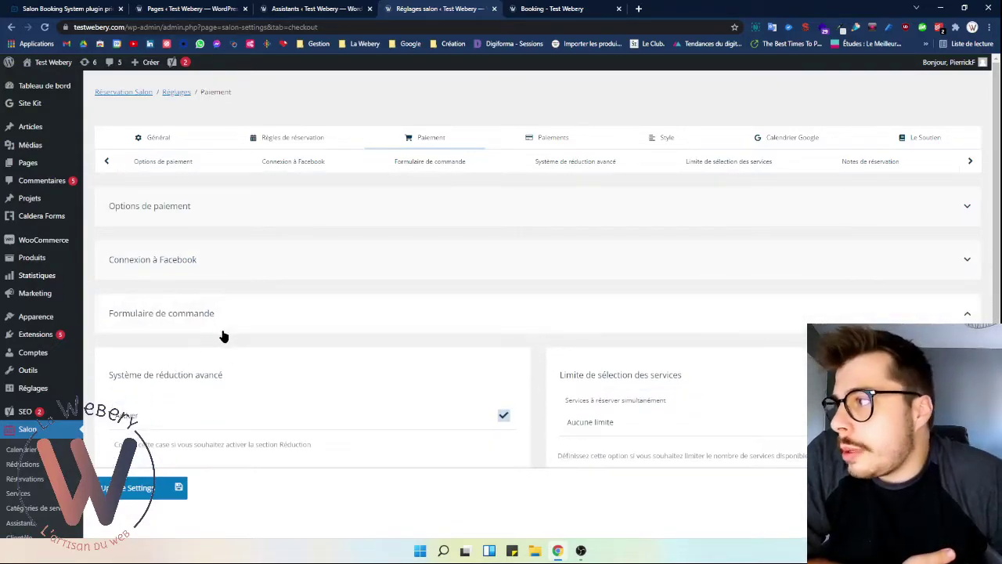
# - Set the new checkout field's type to Choisir in Formulaire de commande
pyautogui.click(586, 324)
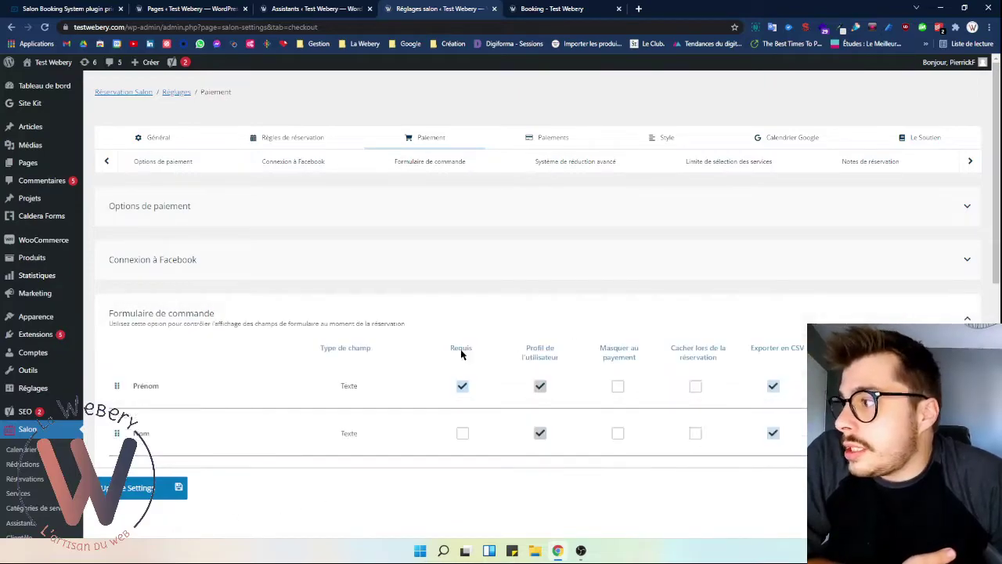
pyautogui.scroll(-2, 457, 387)
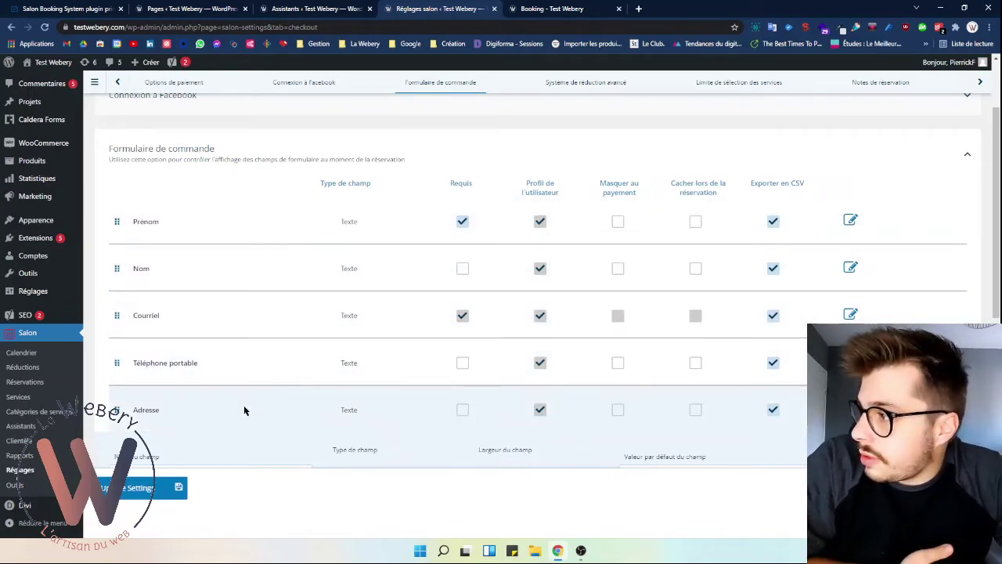
pyautogui.scroll(-1, 235, 431)
pyautogui.scroll(-1, 303, 396)
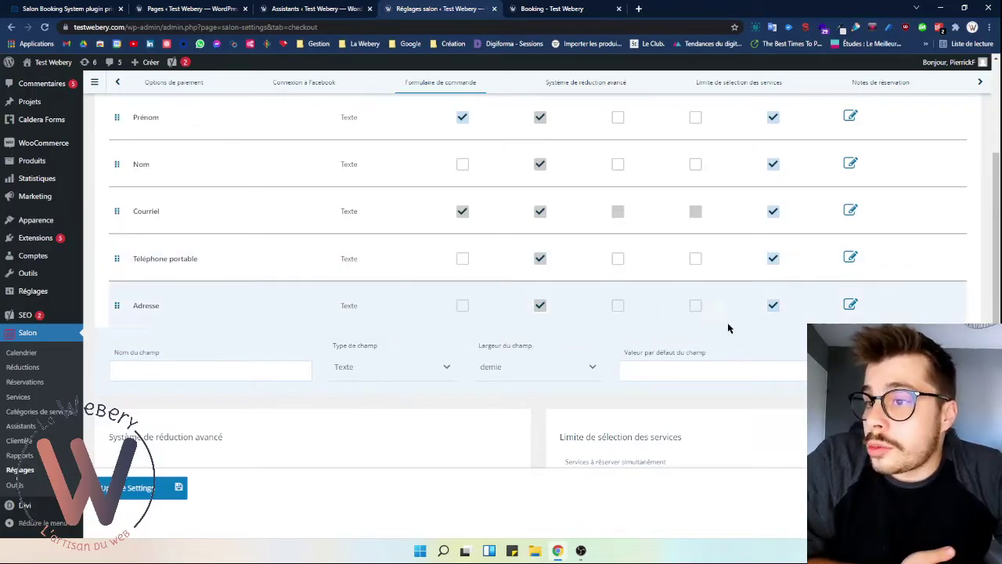
pyautogui.scroll(1, 566, 224)
pyautogui.scroll(-1, 548, 235)
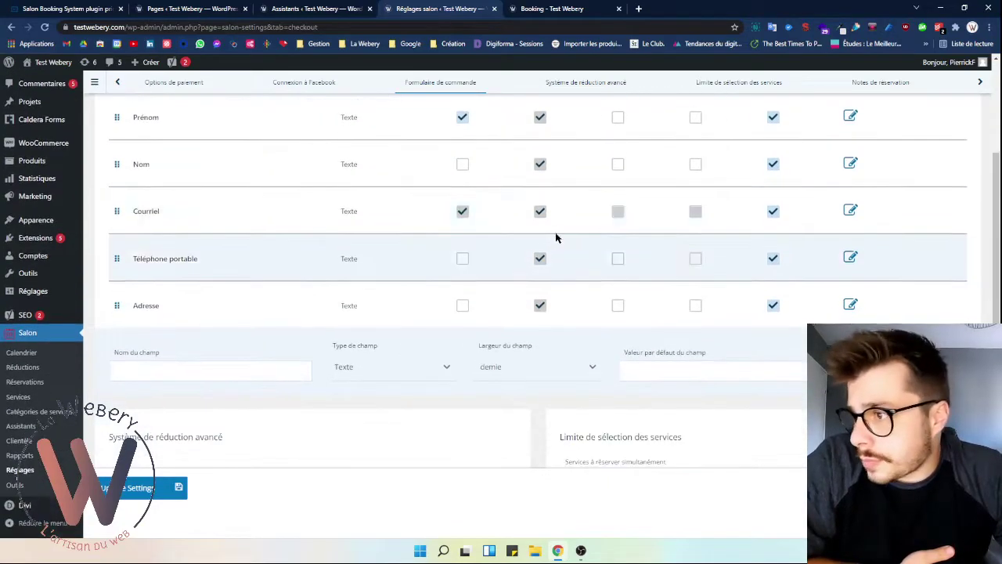
pyautogui.click(425, 369)
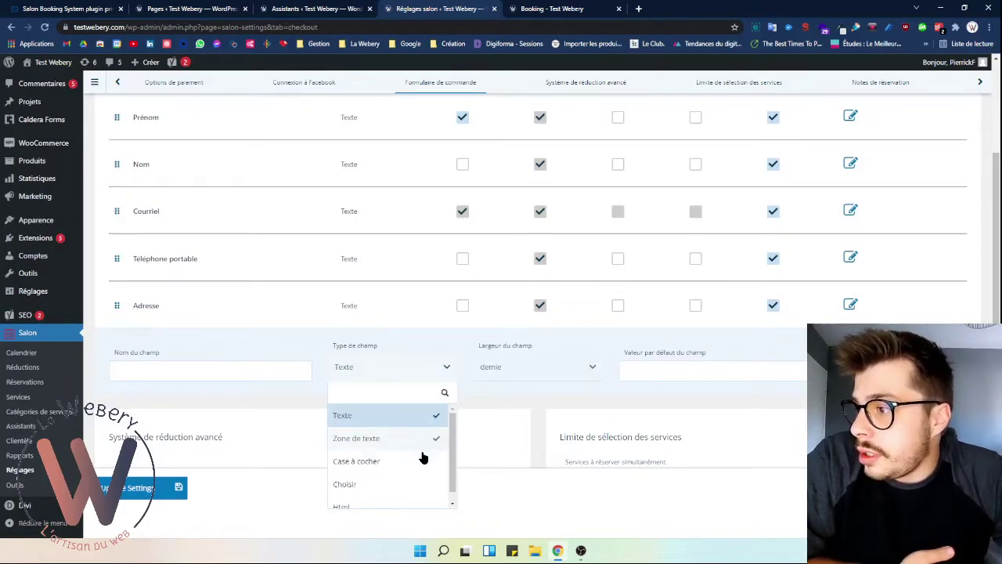
pyautogui.click(414, 482)
# - Name the new field 'Choix du salon' with choice options Rue A and Rue B
pyautogui.scroll(-1, 251, 404)
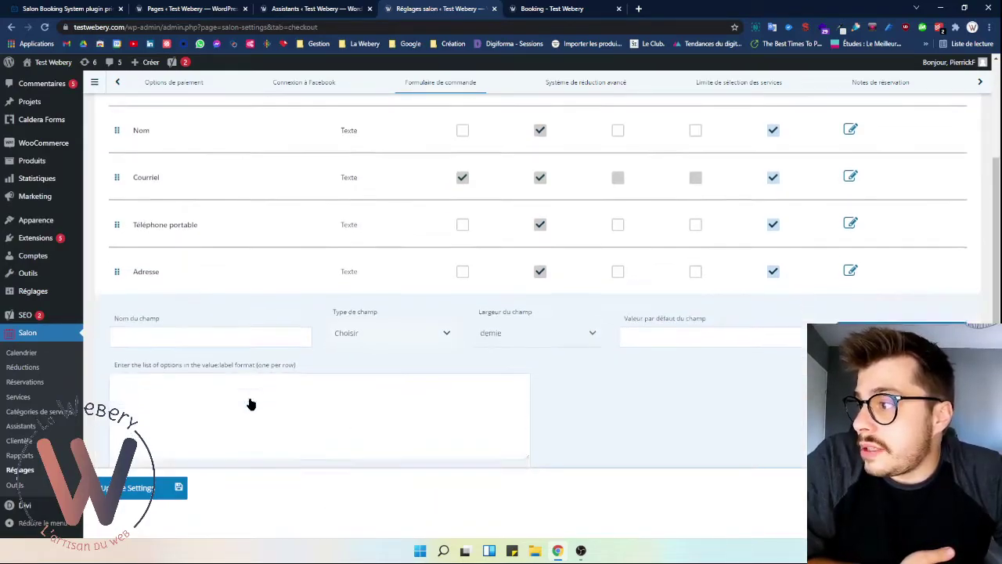
pyautogui.scroll(-2, 250, 404)
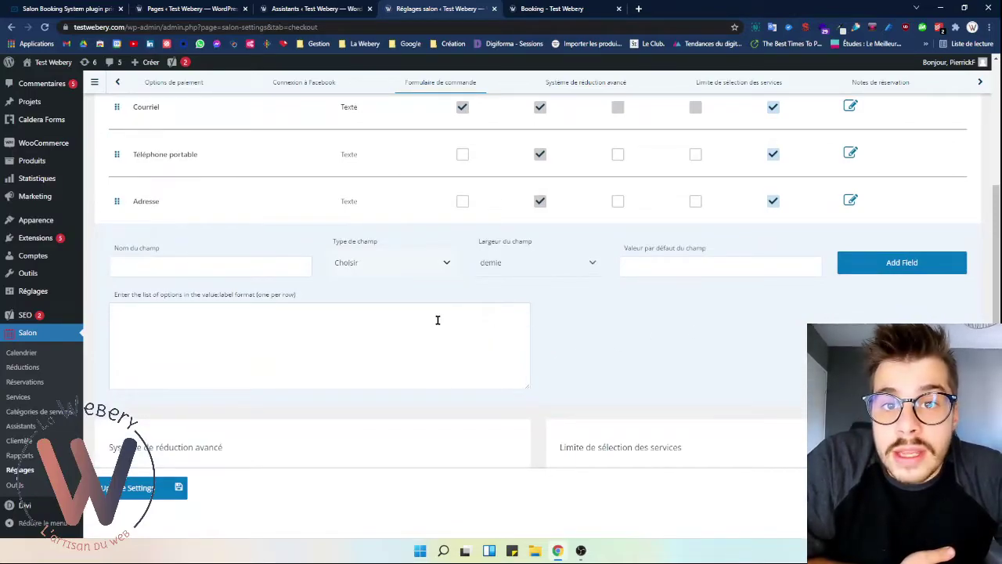
pyautogui.click(261, 274)
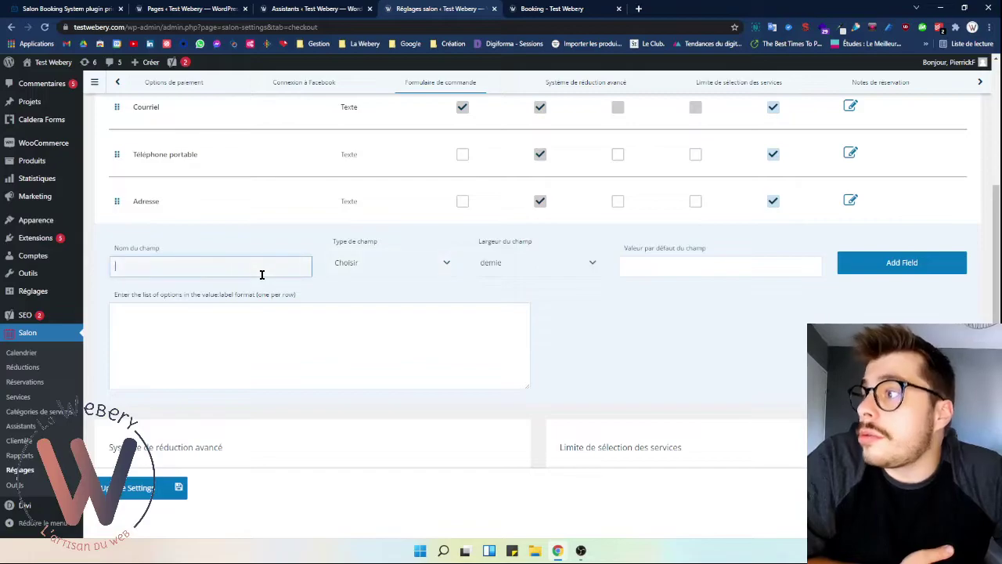
pyautogui.click(415, 321)
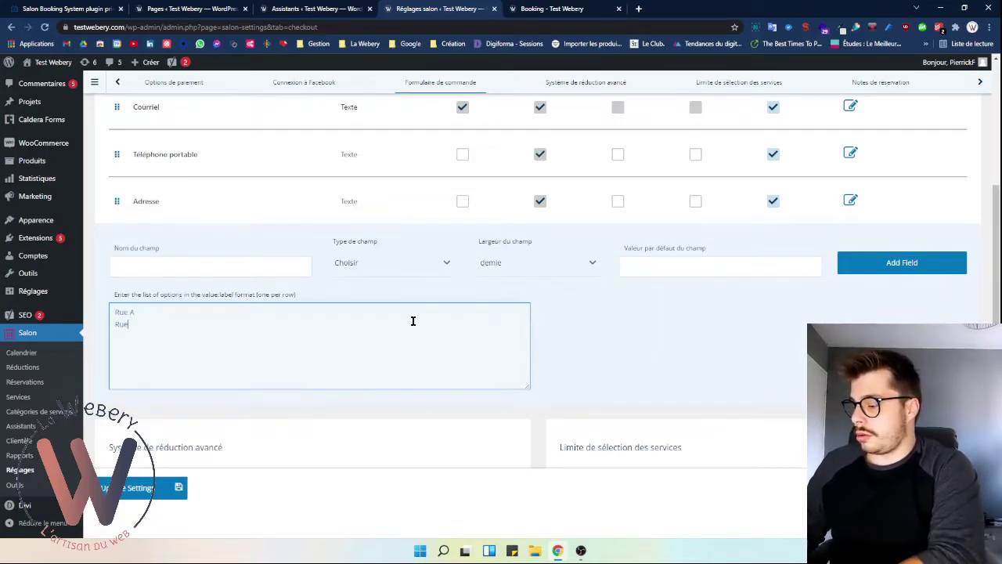
pyautogui.click(293, 269)
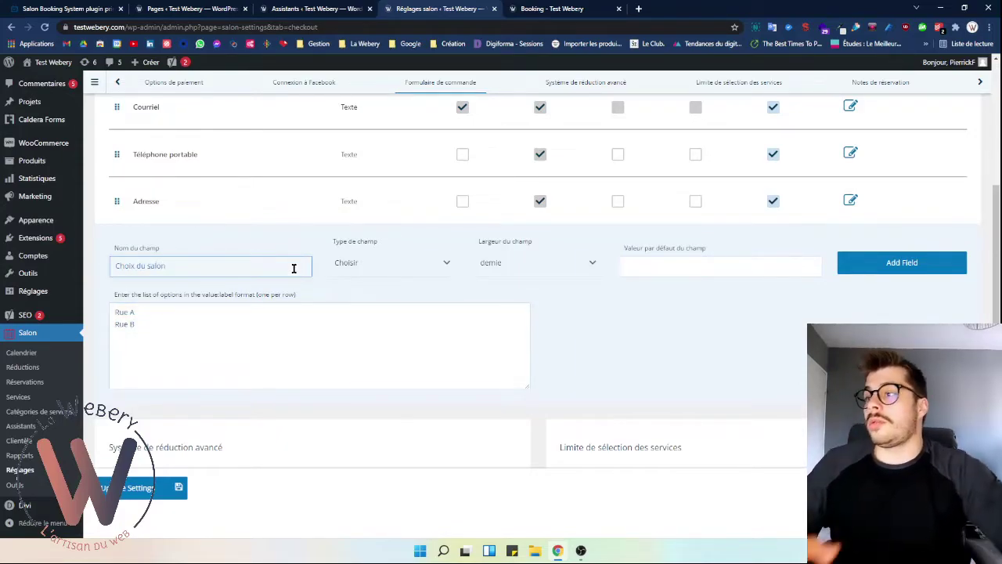
pyautogui.write('Choix du salon')
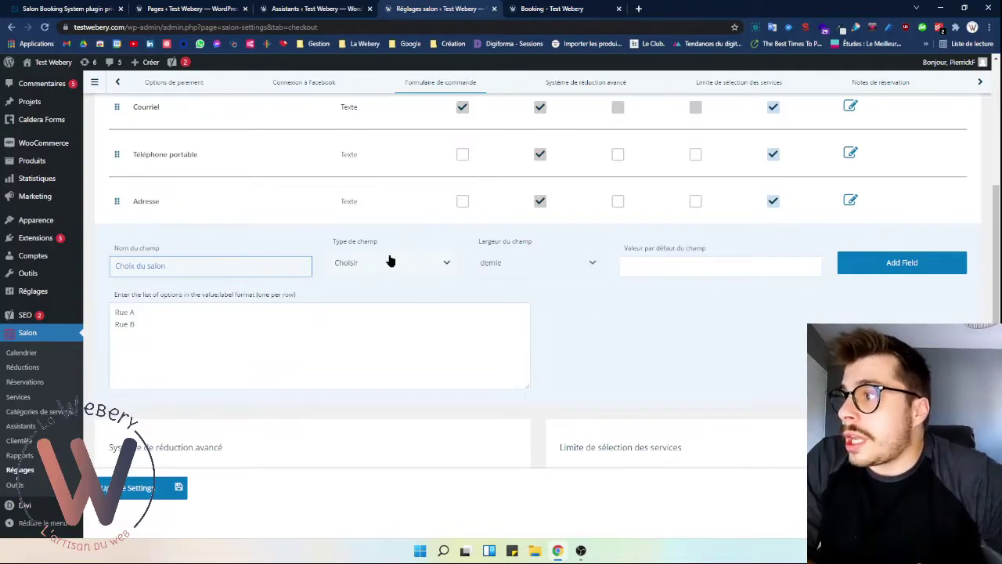
pyautogui.scroll(2, 481, 266)
pyautogui.scroll(-1, 490, 365)
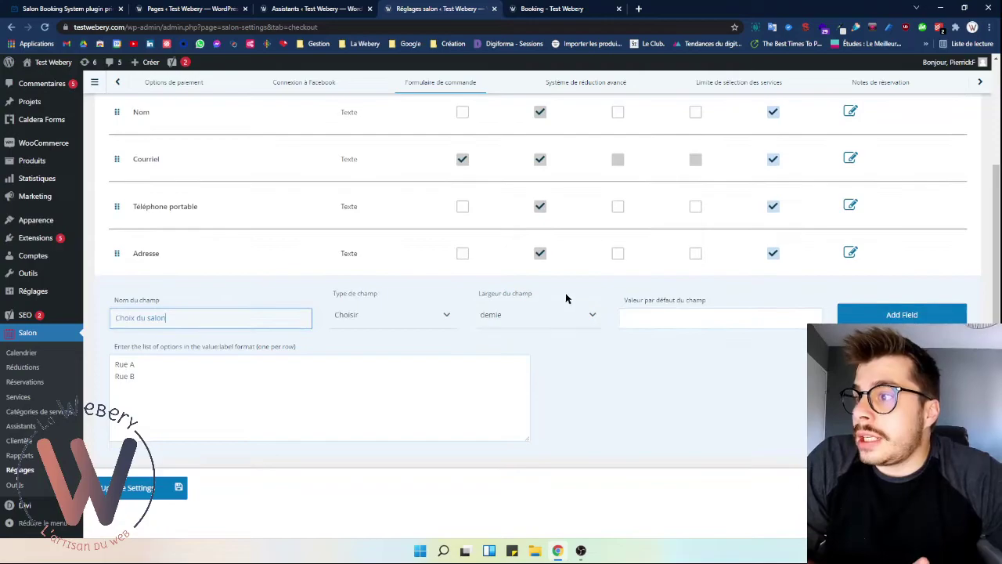
pyautogui.scroll(3, 557, 290)
pyautogui.scroll(-1, 551, 298)
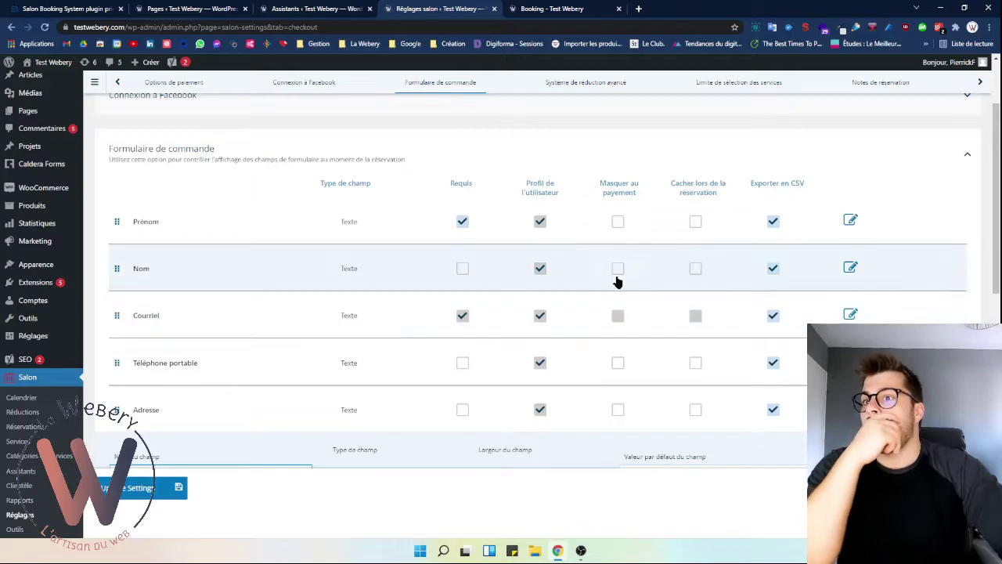
pyautogui.click(848, 222)
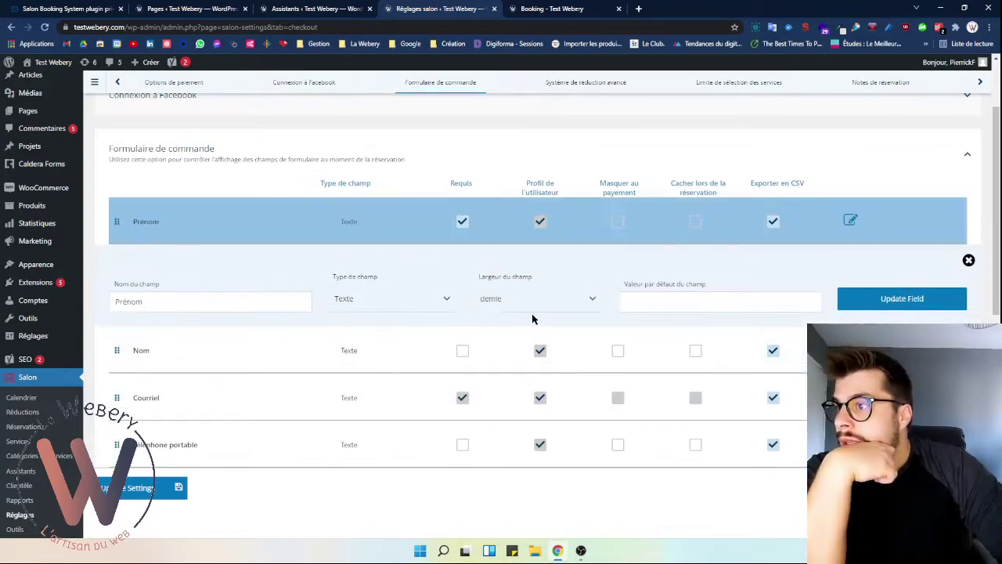
pyautogui.click(509, 360)
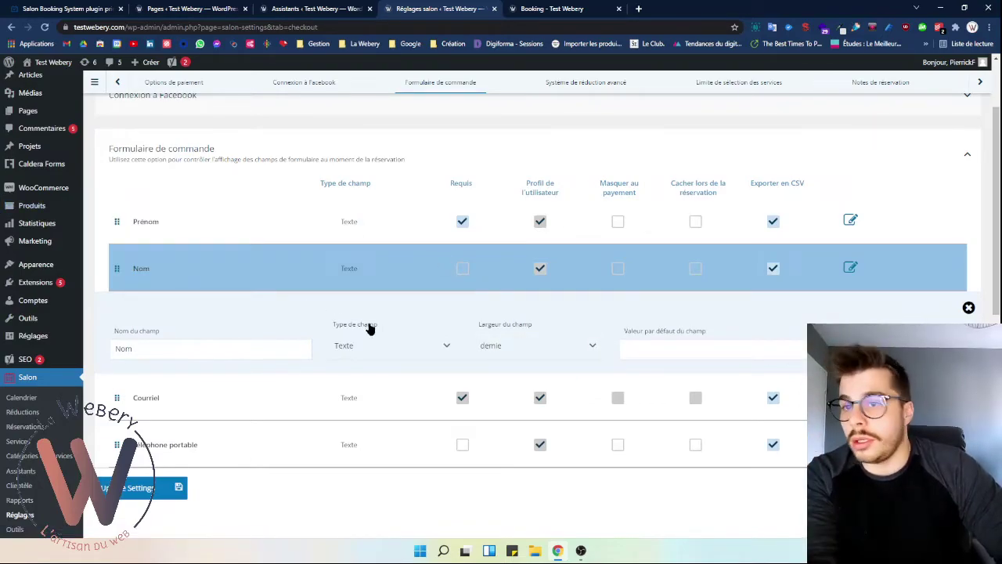
pyautogui.scroll(-2, 368, 330)
pyautogui.scroll(-1, 365, 313)
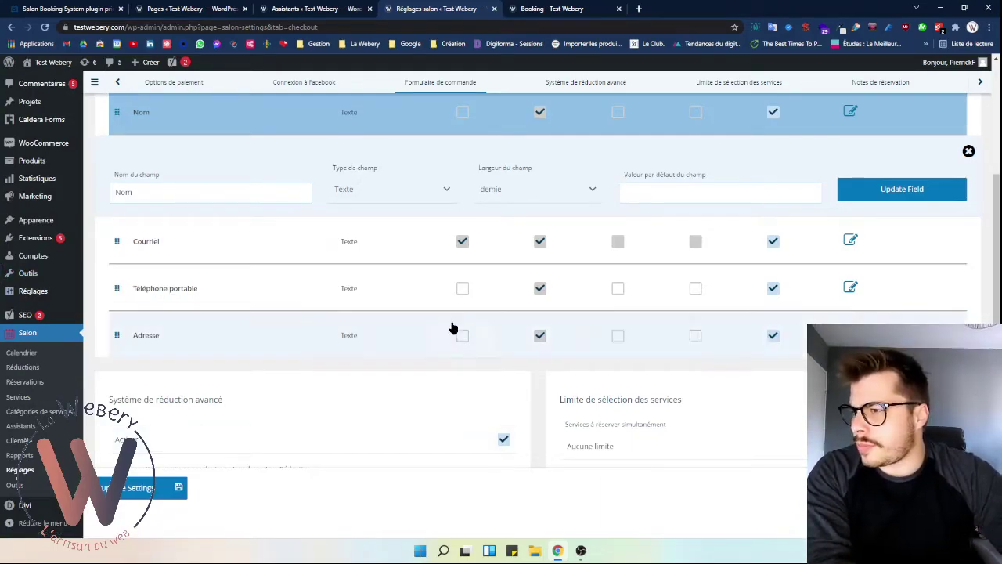
pyautogui.scroll(-2, 235, 345)
pyautogui.scroll(1, 295, 340)
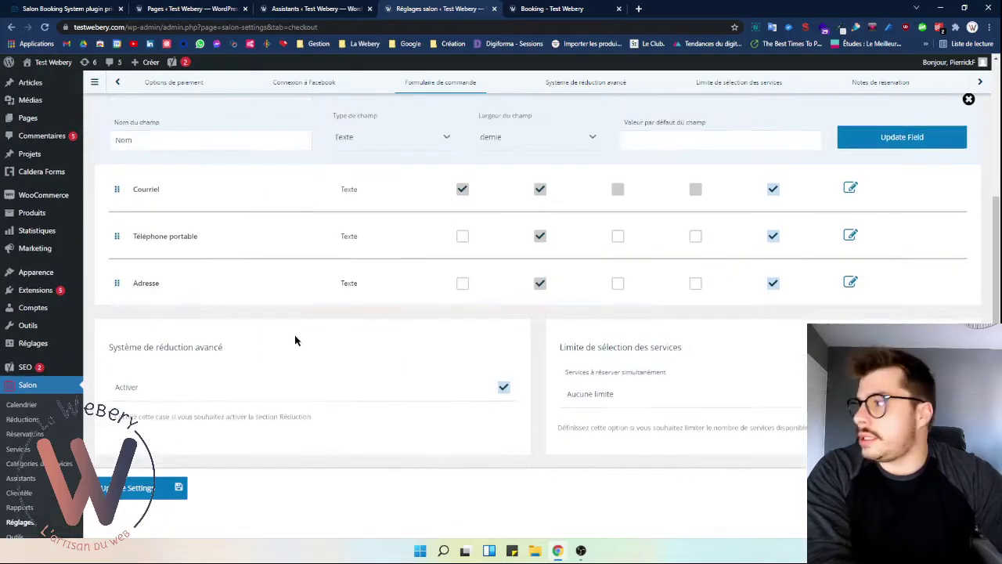
pyautogui.scroll(2, 366, 235)
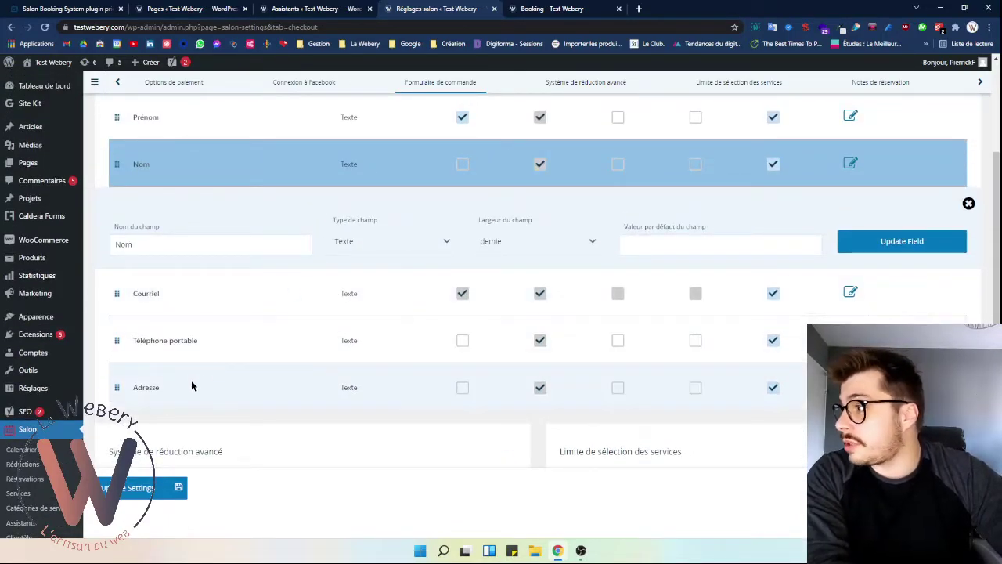
pyautogui.scroll(-2, 192, 386)
pyautogui.scroll(3, 391, 296)
pyautogui.click(859, 293)
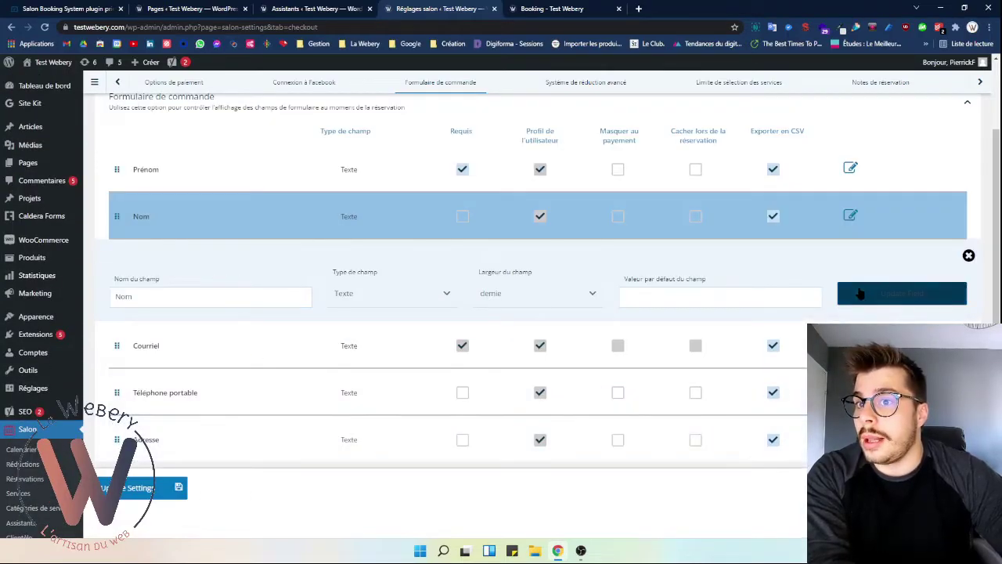
pyautogui.scroll(-2, 782, 345)
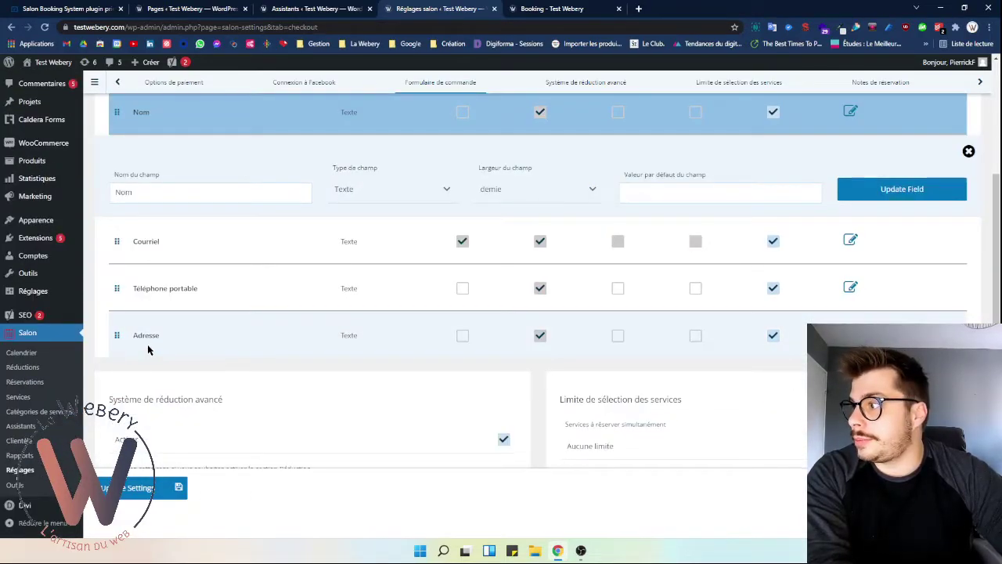
pyautogui.scroll(3, 286, 276)
pyautogui.scroll(-2, 933, 298)
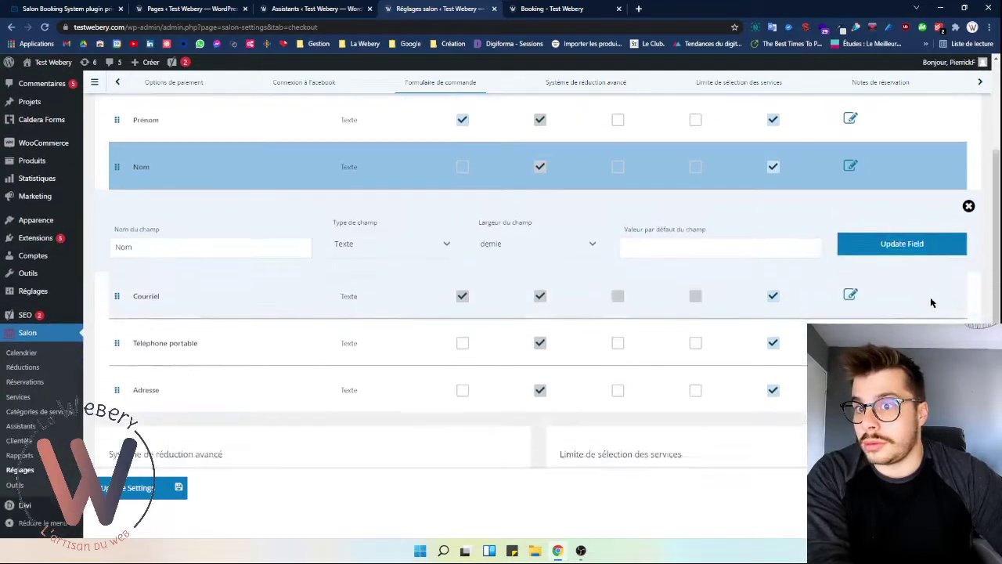
pyautogui.click(968, 205)
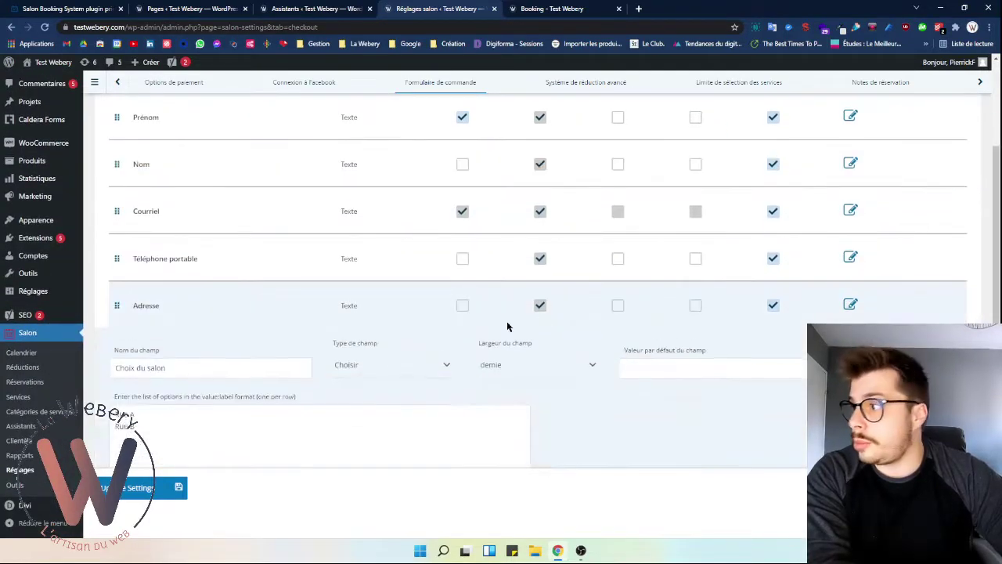
# - Add the Choix du salon field below Adresse and set its Largeur du champ to entier
pyautogui.scroll(-2, 640, 345)
pyautogui.click(908, 267)
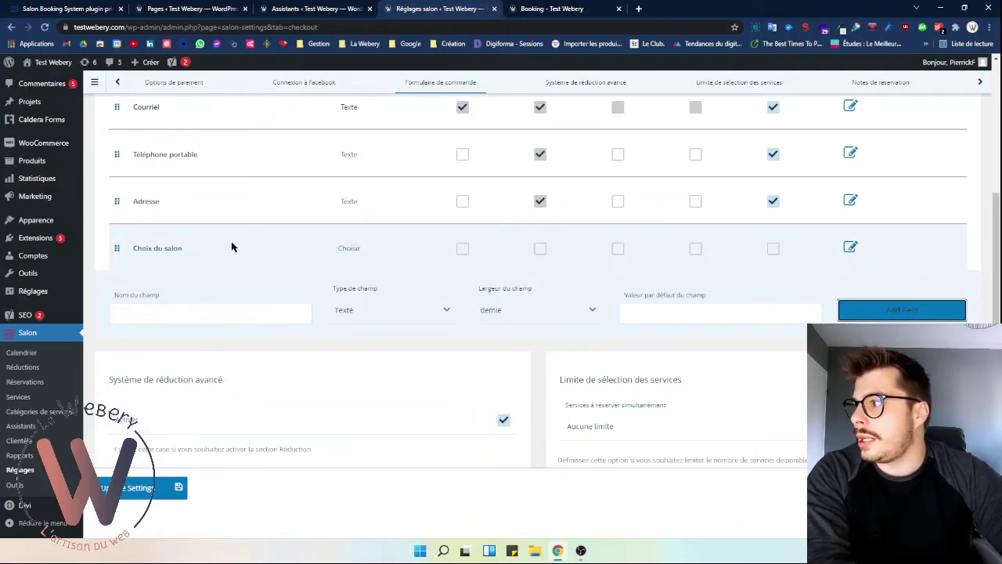
pyautogui.click(851, 249)
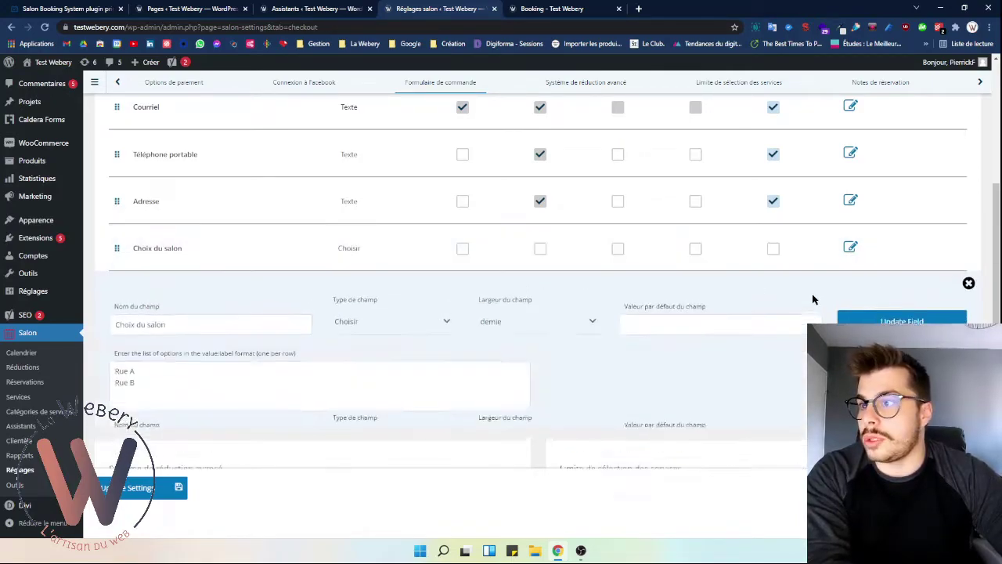
pyautogui.click(507, 327)
pyautogui.click(529, 371)
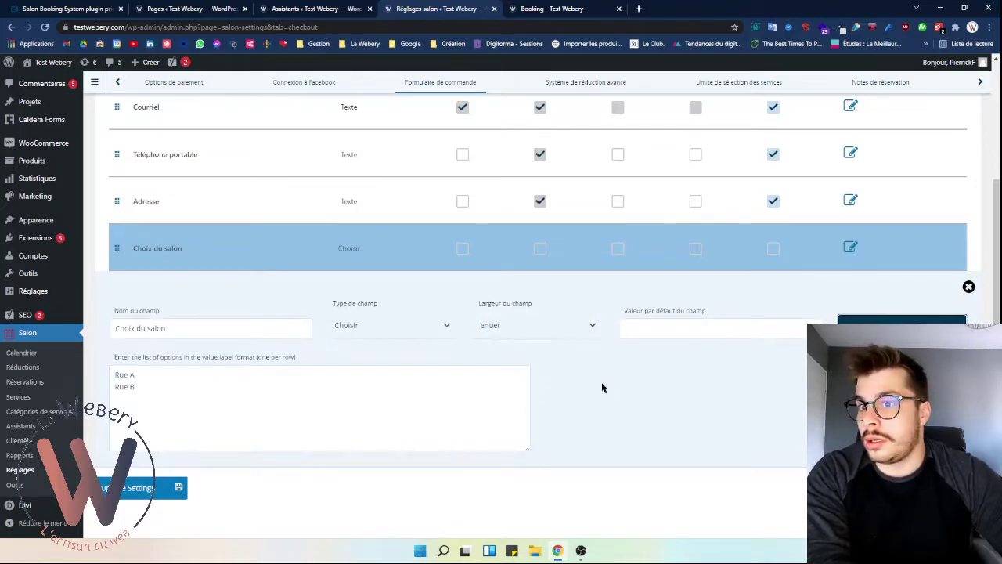
pyautogui.press('Escape')
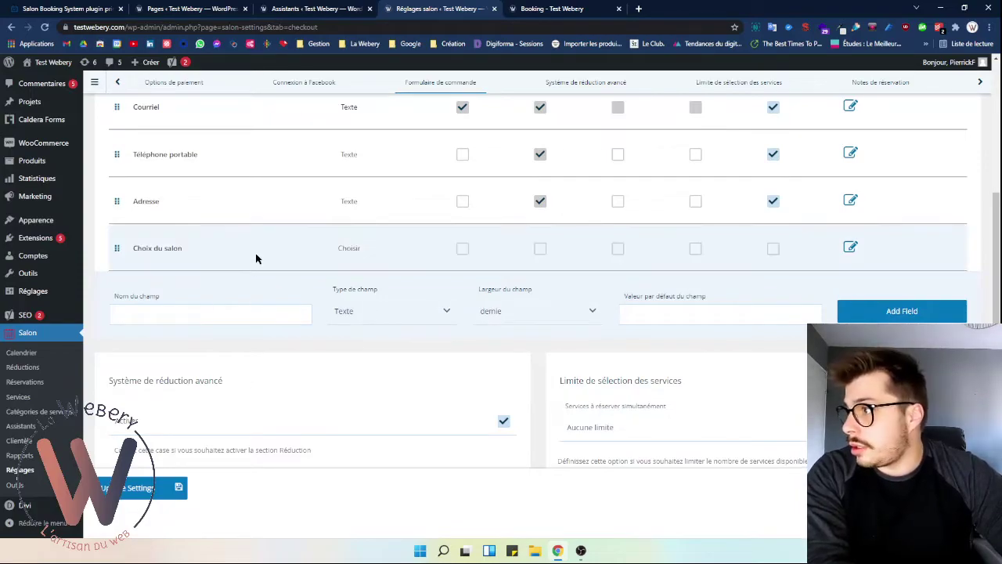
pyautogui.scroll(-3, 258, 369)
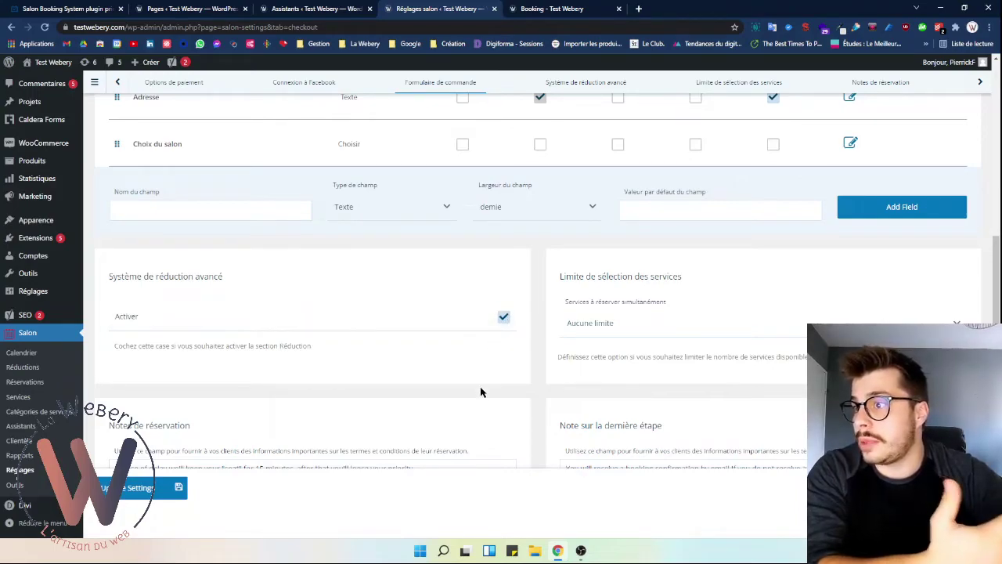
# - Uncheck Activer under Système de réduction avancé and review the simultaneous services limits
pyautogui.click(502, 317)
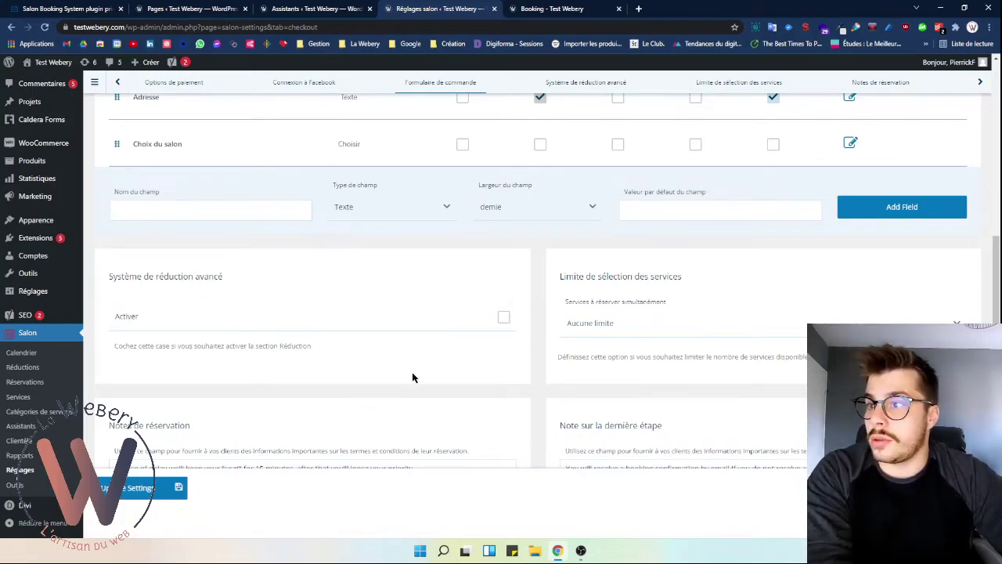
pyautogui.scroll(-1, 561, 282)
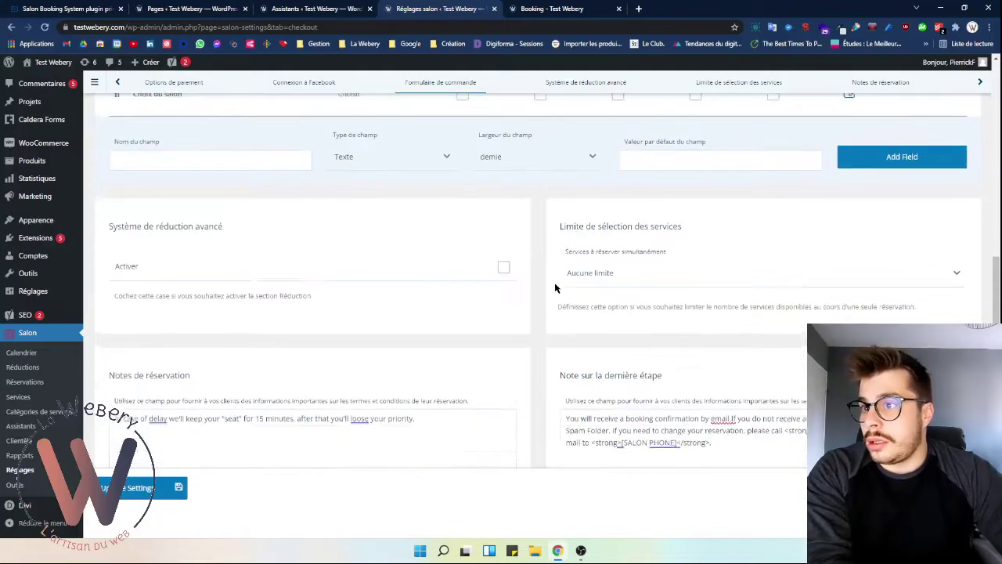
pyautogui.click(587, 274)
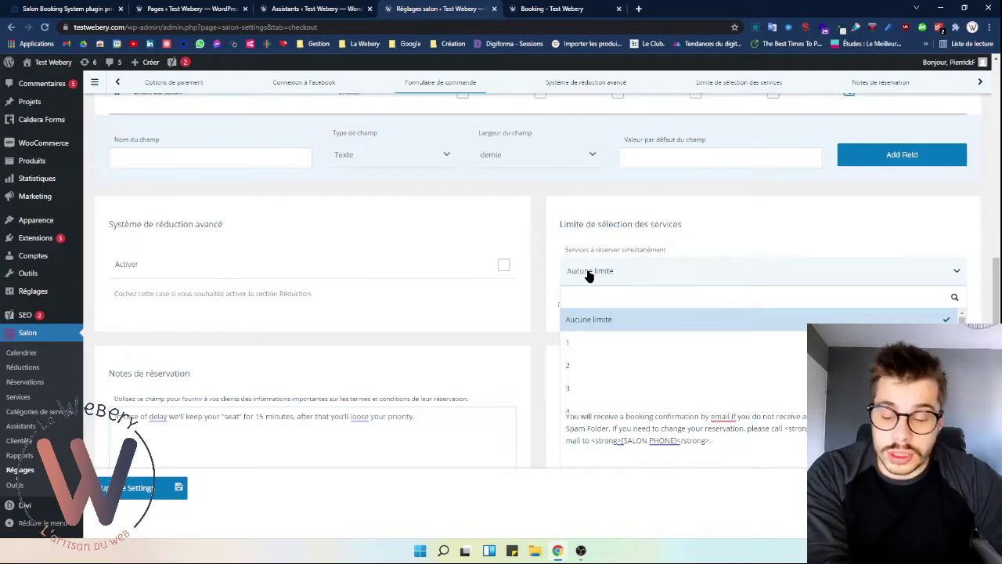
pyautogui.click(590, 274)
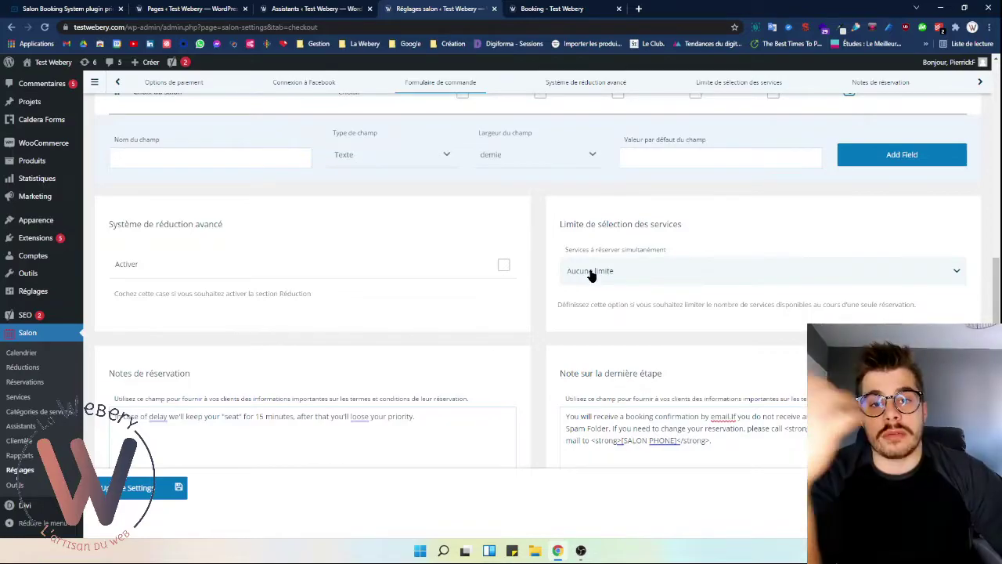
pyautogui.click(591, 274)
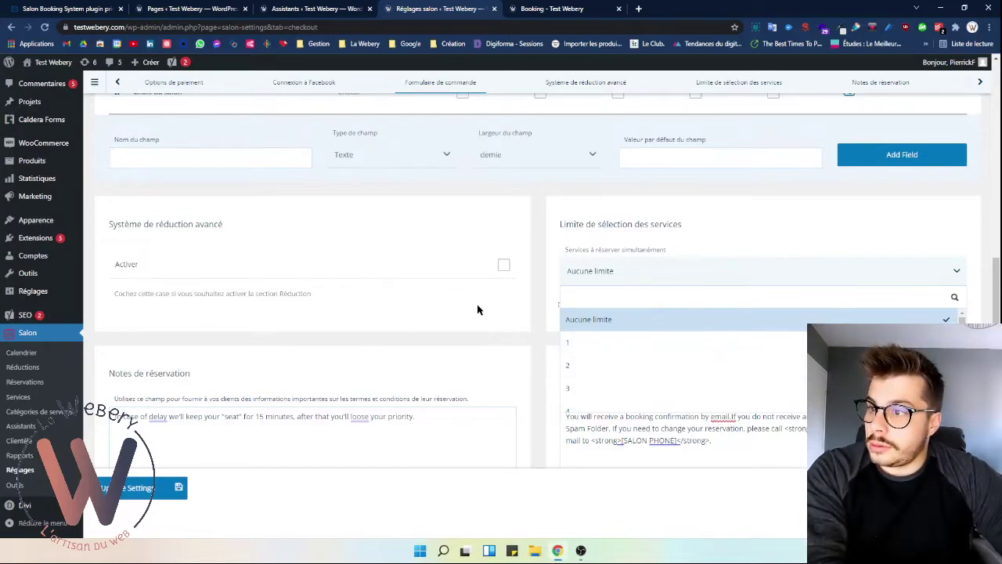
# - Keep Aucune limite for simultaneous services and review the 15-minute reservation notes
pyautogui.click(532, 280)
pyautogui.scroll(-2, 536, 282)
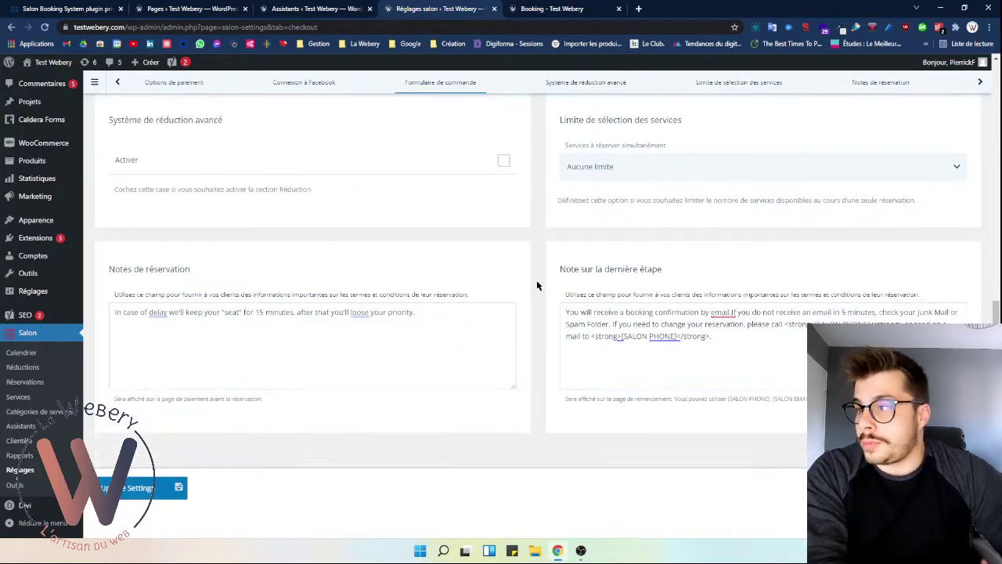
pyautogui.scroll(1, 581, 266)
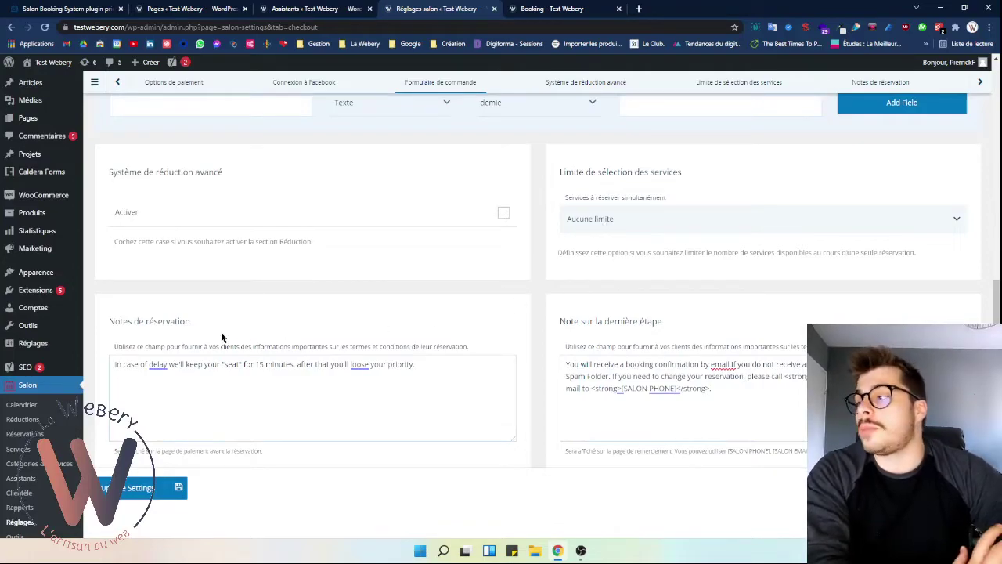
pyautogui.tripleClick(143, 370)
pyautogui.moveTo(128, 346); pyautogui.dragTo(475, 349)
pyautogui.scroll(-1, 457, 344)
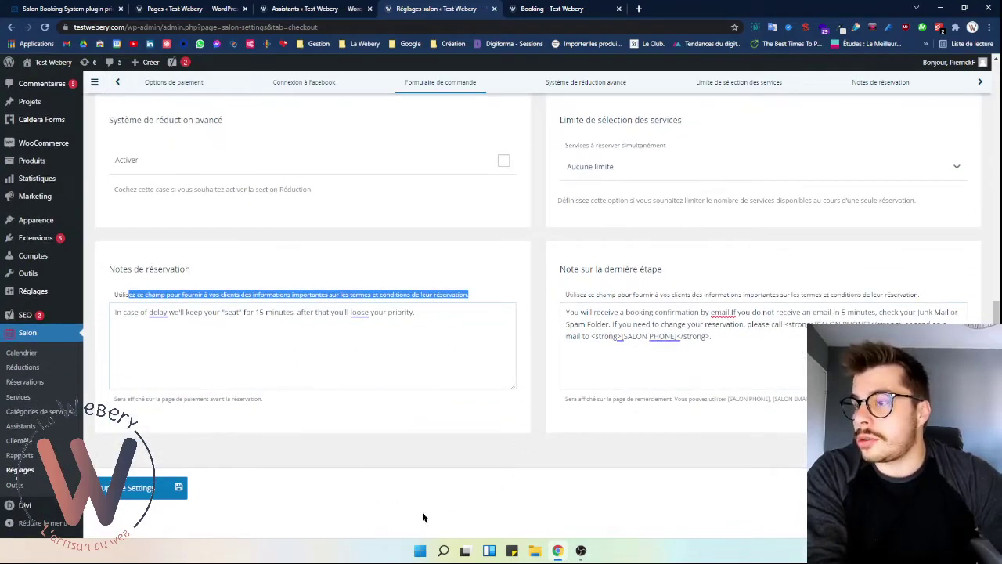
pyautogui.click(443, 303)
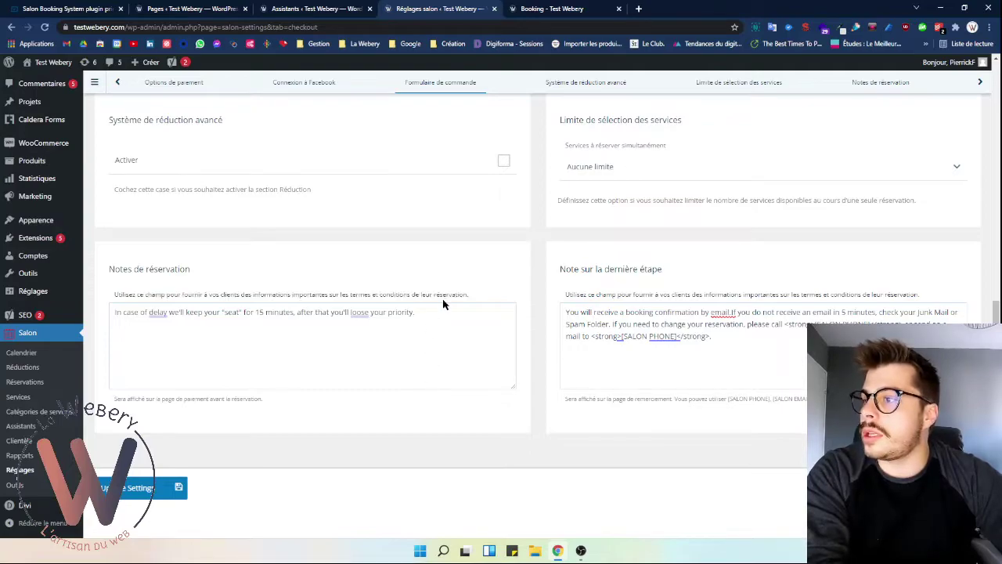
pyautogui.tripleClick(110, 303)
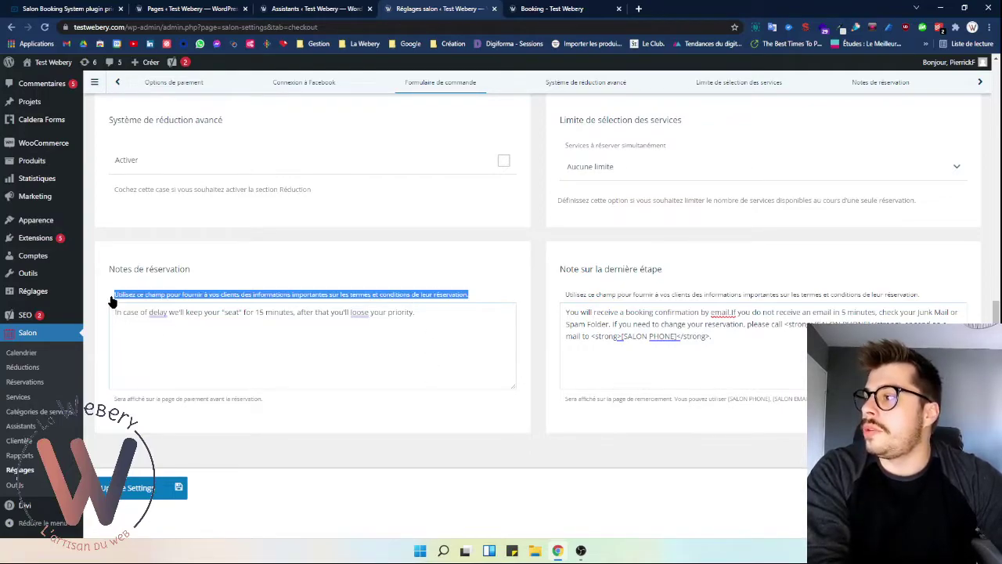
pyautogui.click(223, 319)
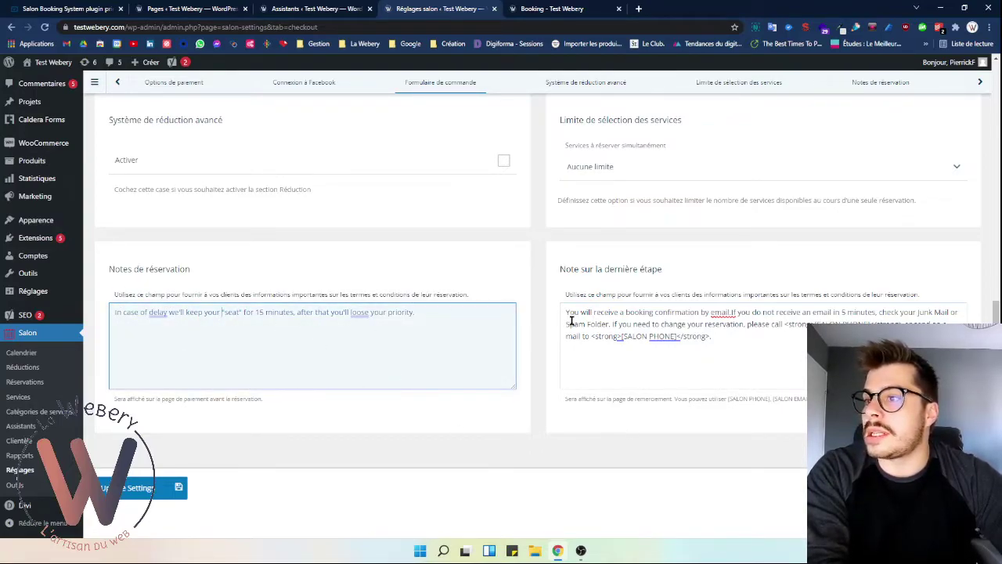
# - Review the Note sur la dernière étape about the booking confirmation e-mail
pyautogui.moveTo(565, 294); pyautogui.dragTo(889, 295)
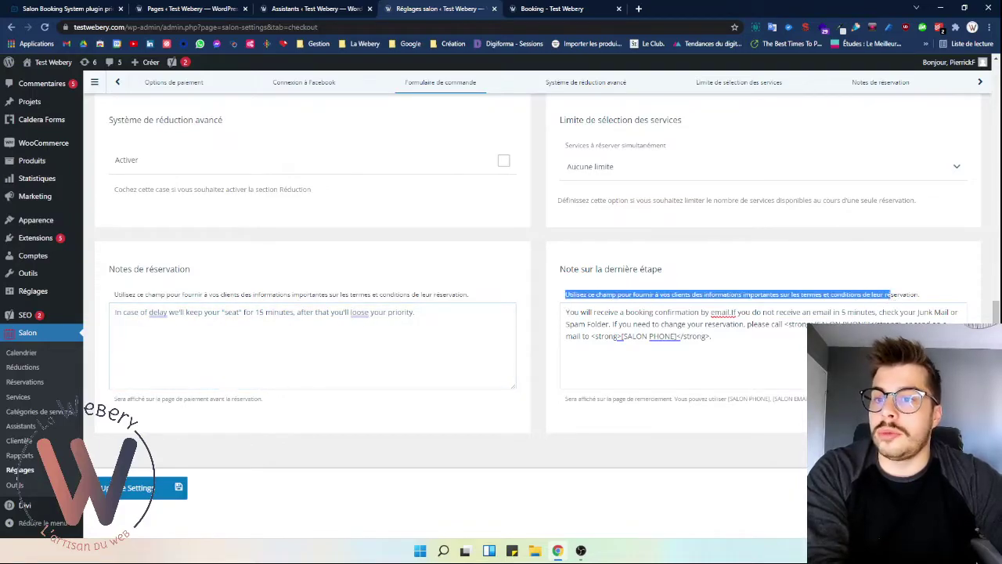
pyautogui.scroll(-1, 262, 435)
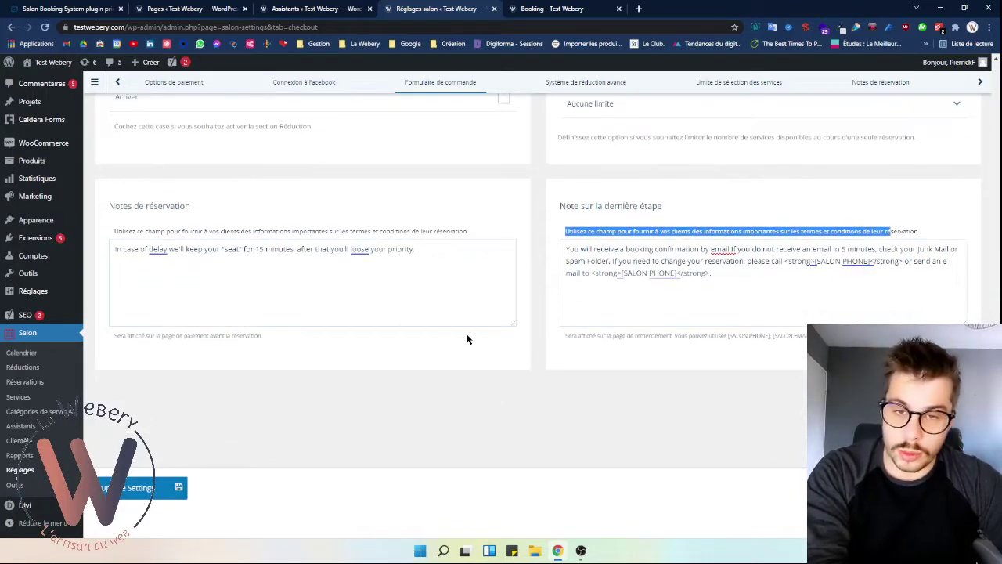
pyautogui.scroll(1, 555, 321)
pyautogui.click(697, 318)
pyautogui.scroll(4, 734, 340)
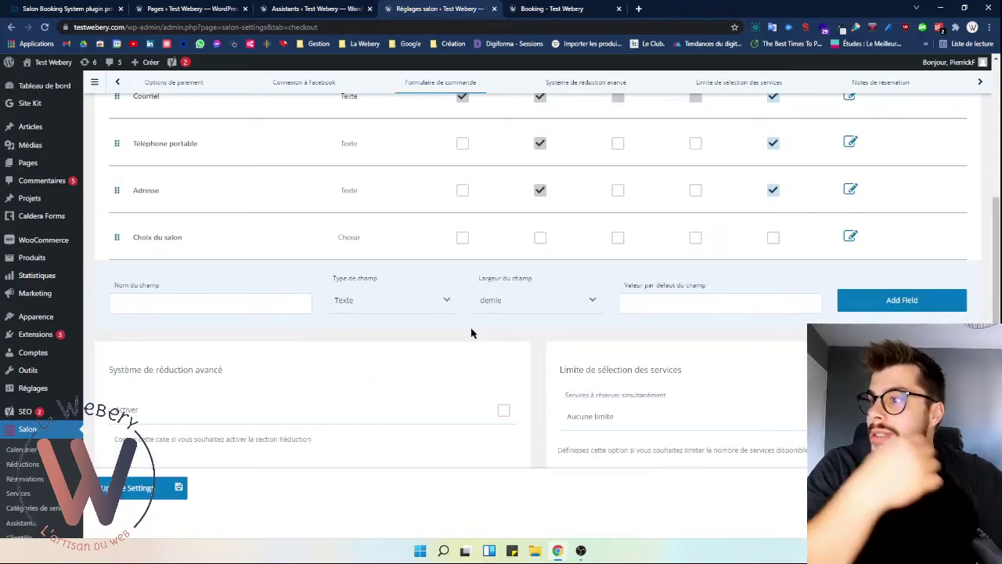
pyautogui.scroll(5, 471, 332)
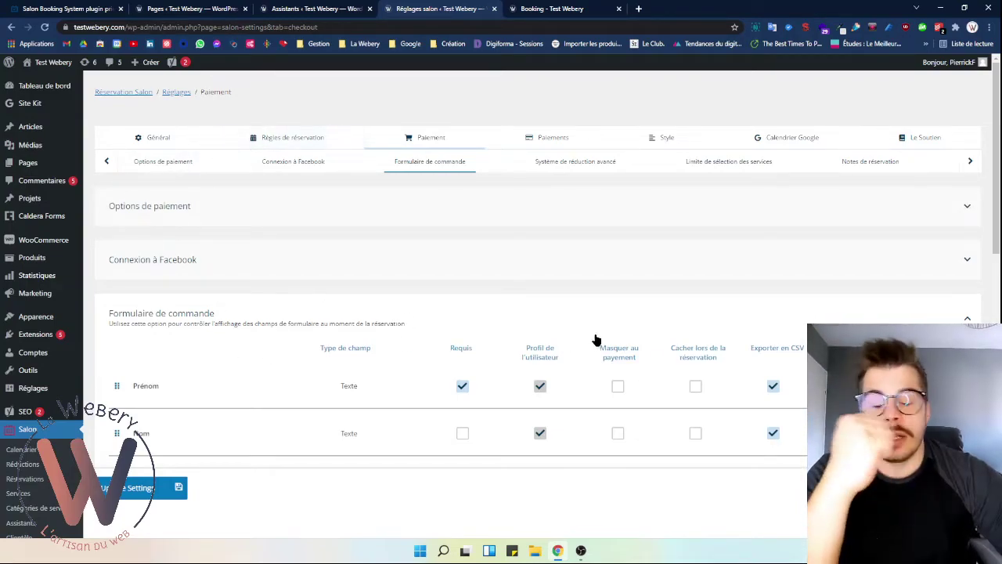
pyautogui.scroll(-8, 599, 344)
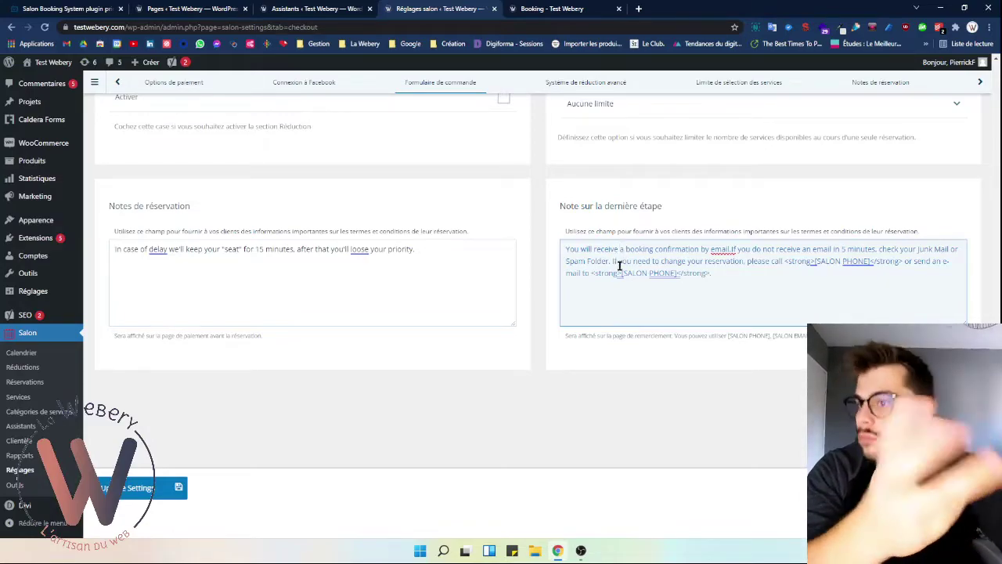
# - Save the checkout settings and review the [SALON PHONE] and [SALON EMAIL] placeholder hints
pyautogui.click(168, 485)
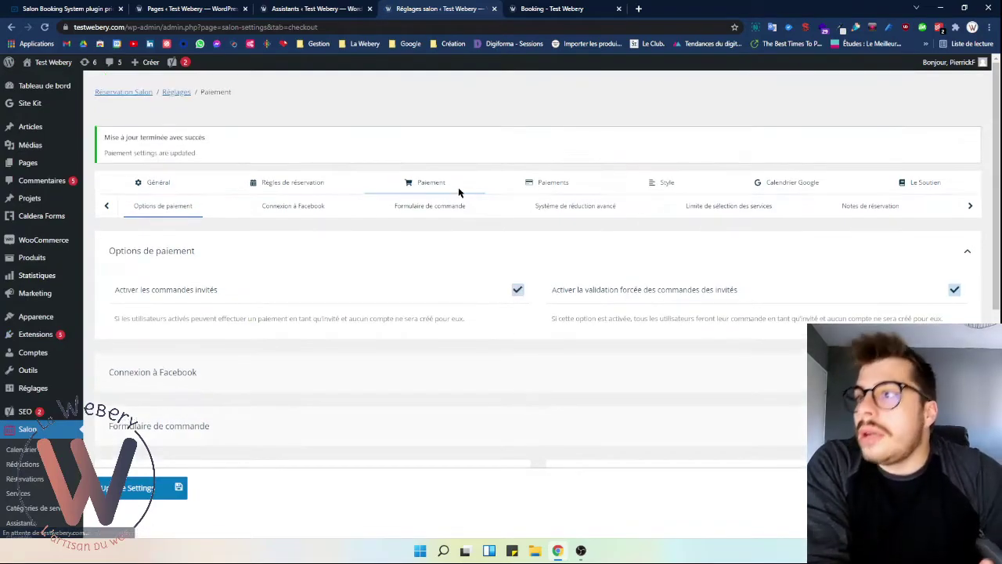
pyautogui.scroll(-10, 451, 255)
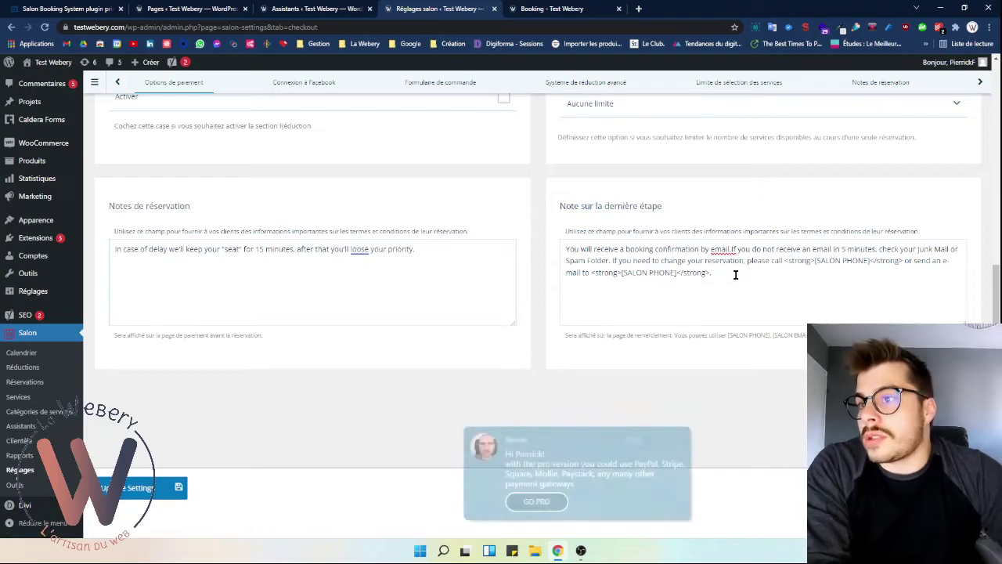
pyautogui.moveTo(741, 335); pyautogui.dragTo(818, 335)
pyautogui.click(777, 336)
pyautogui.click(732, 339)
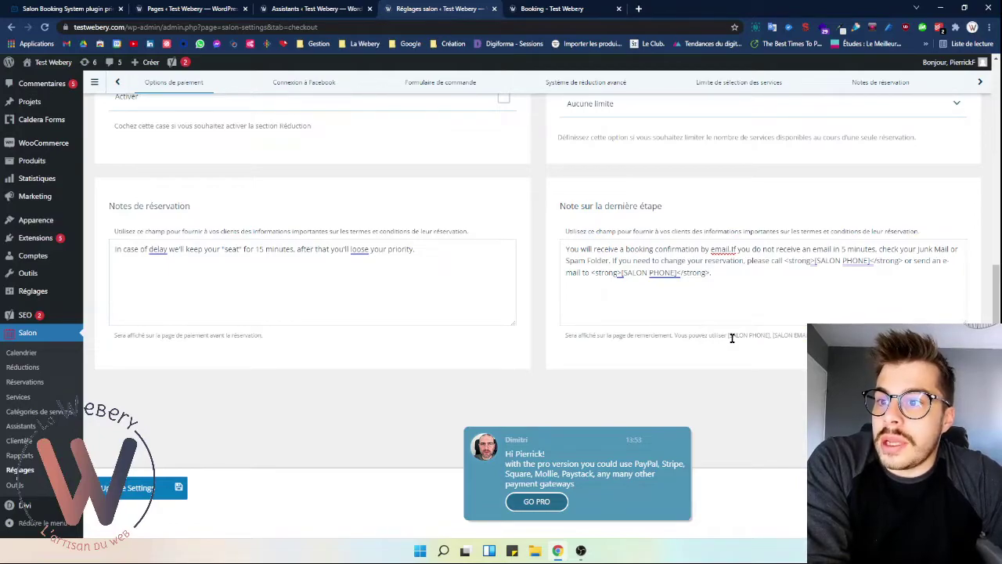
# - Check the second [SALON PHONE] placeholder in the final-step note, then go to Paiements
pyautogui.scroll(3, 663, 297)
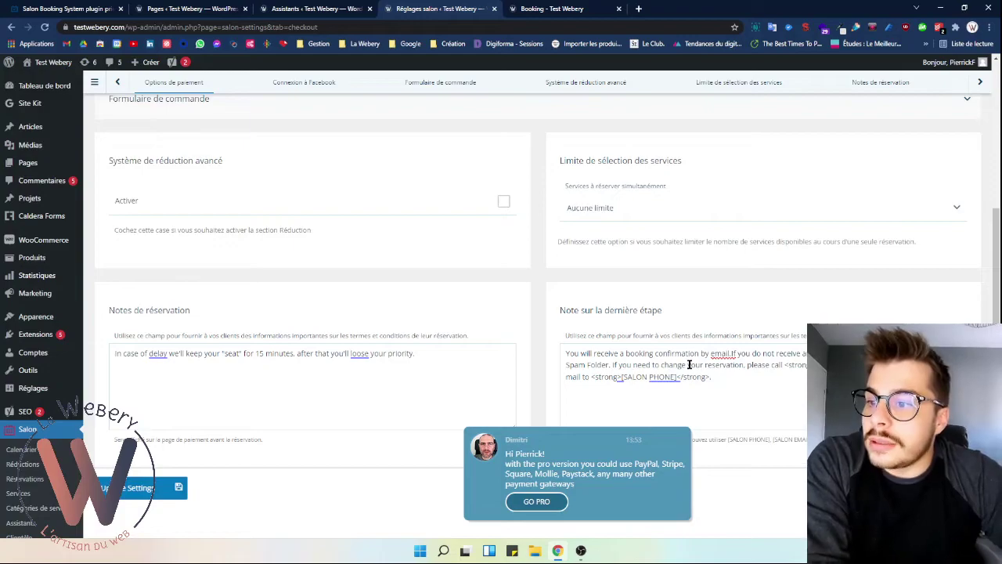
pyautogui.scroll(-1, 693, 362)
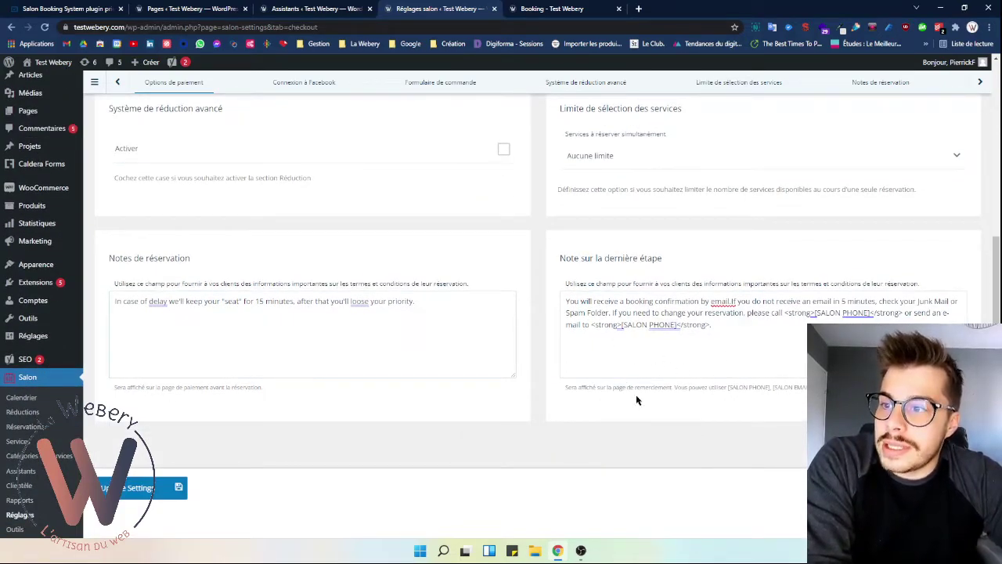
pyautogui.moveTo(622, 330); pyautogui.dragTo(678, 330)
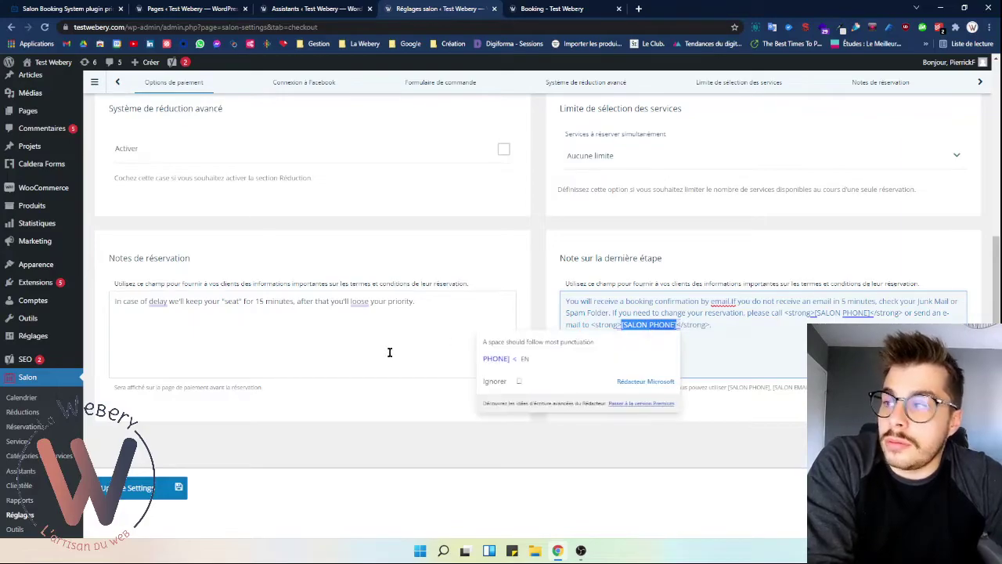
pyautogui.scroll(5, 454, 342)
pyautogui.scroll(-5, 461, 384)
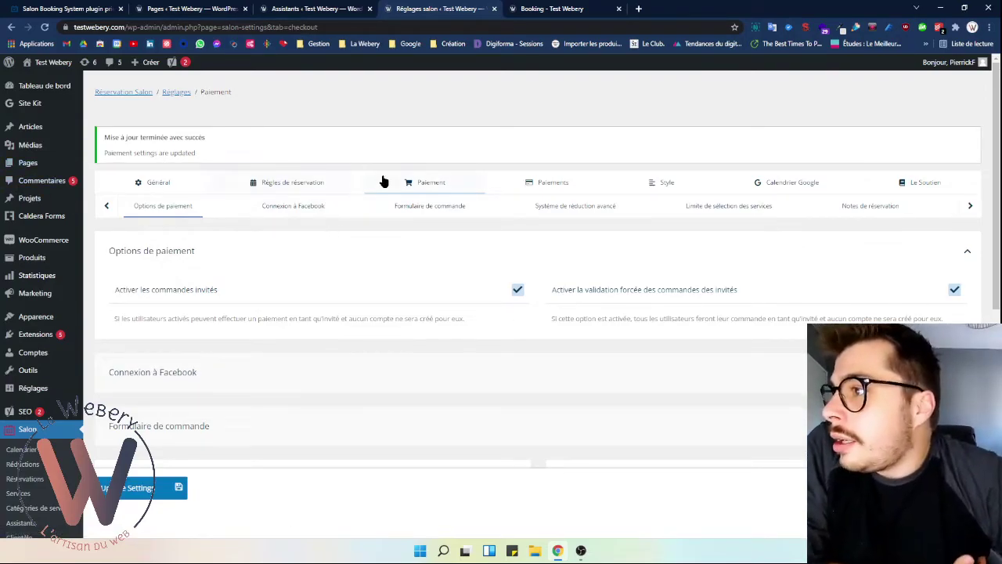
pyautogui.click(579, 188)
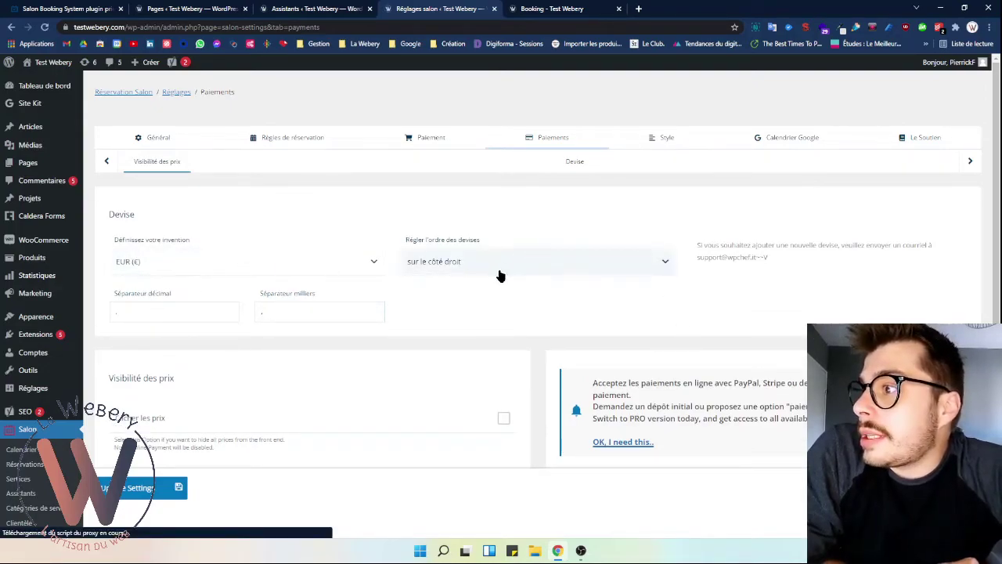
pyautogui.click(112, 315)
pyautogui.click(305, 310)
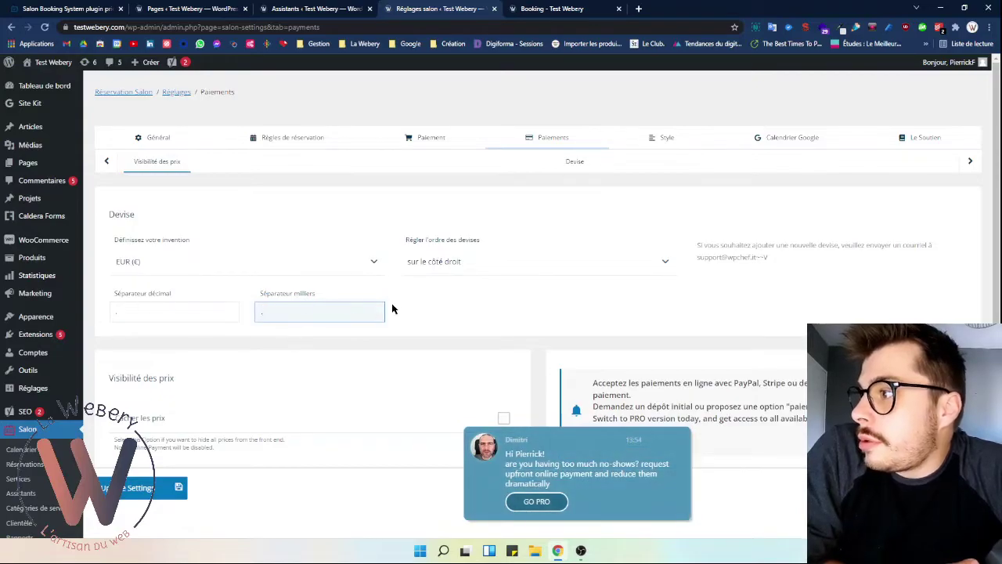
pyautogui.scroll(-1, 401, 306)
pyautogui.scroll(-2, 321, 405)
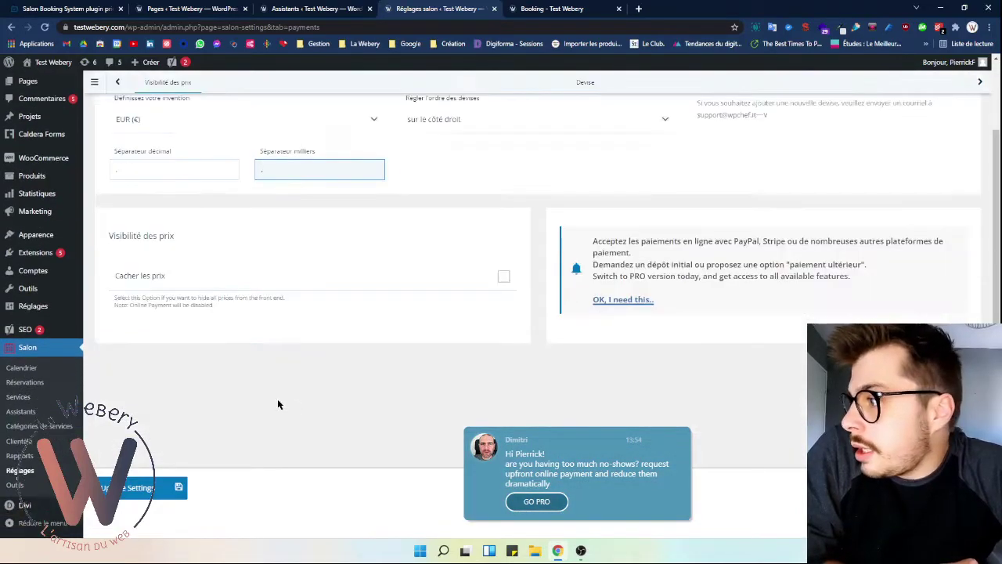
pyautogui.click(503, 276)
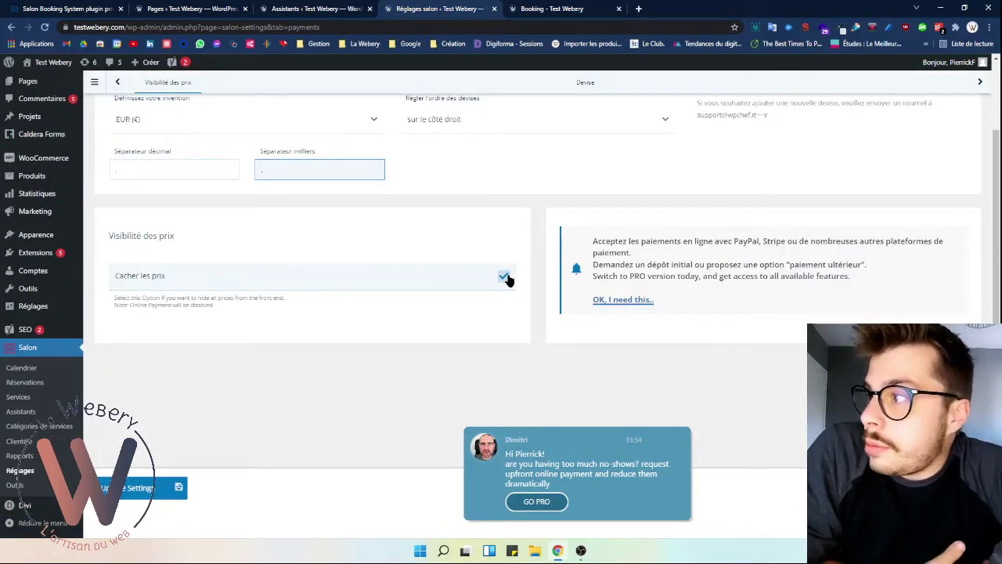
pyautogui.click(504, 277)
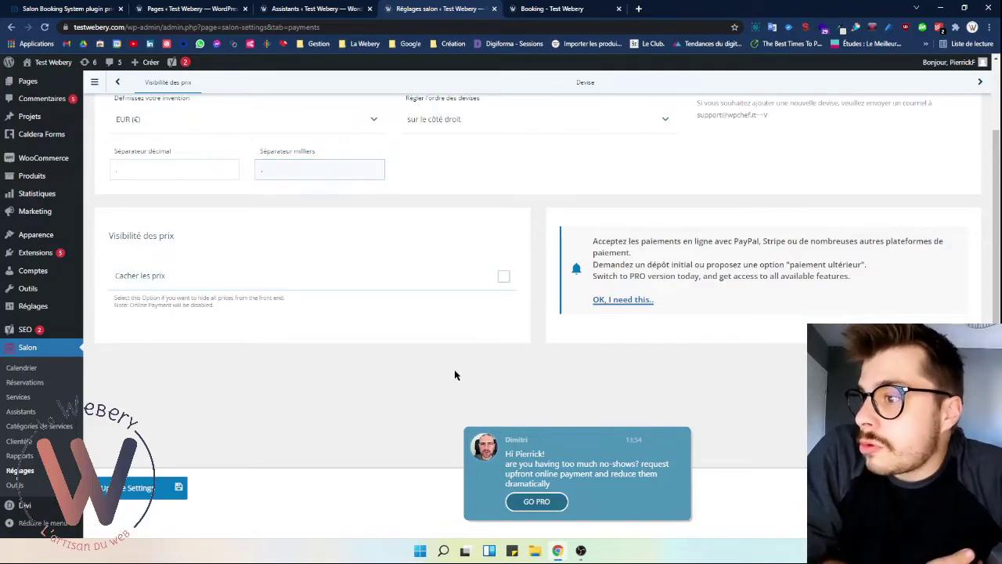
pyautogui.scroll(2, 454, 371)
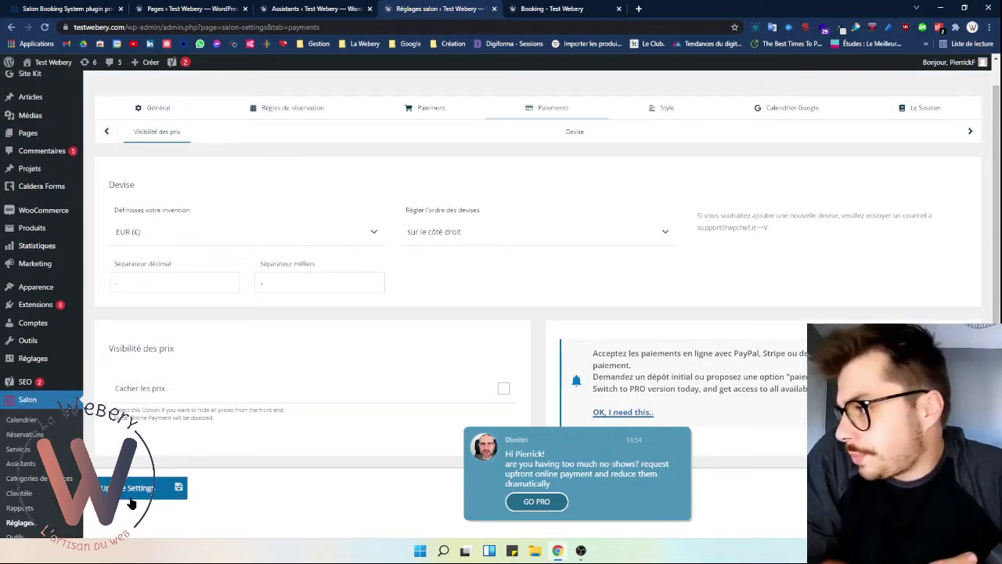
pyautogui.scroll(-2, 566, 265)
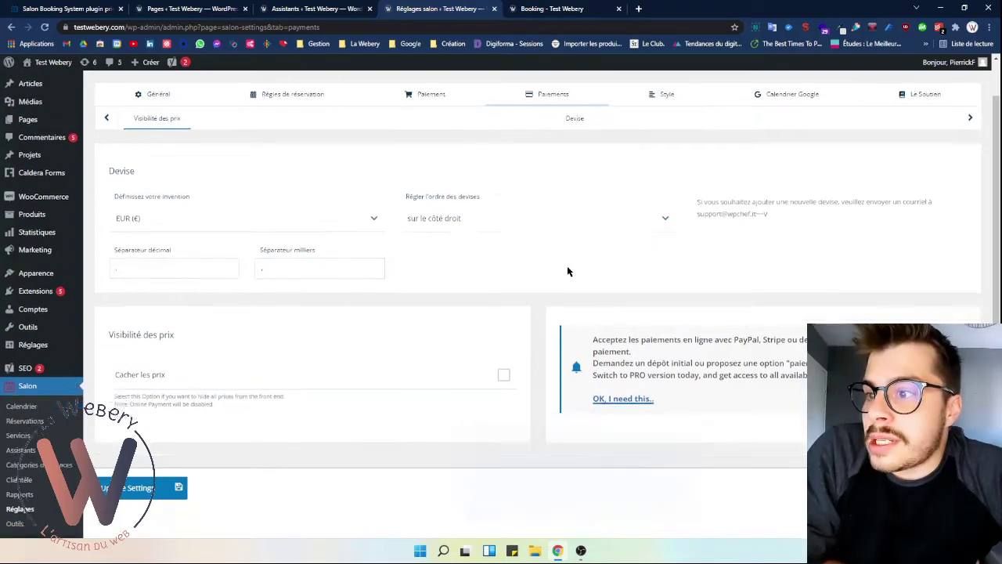
pyautogui.scroll(3, 477, 249)
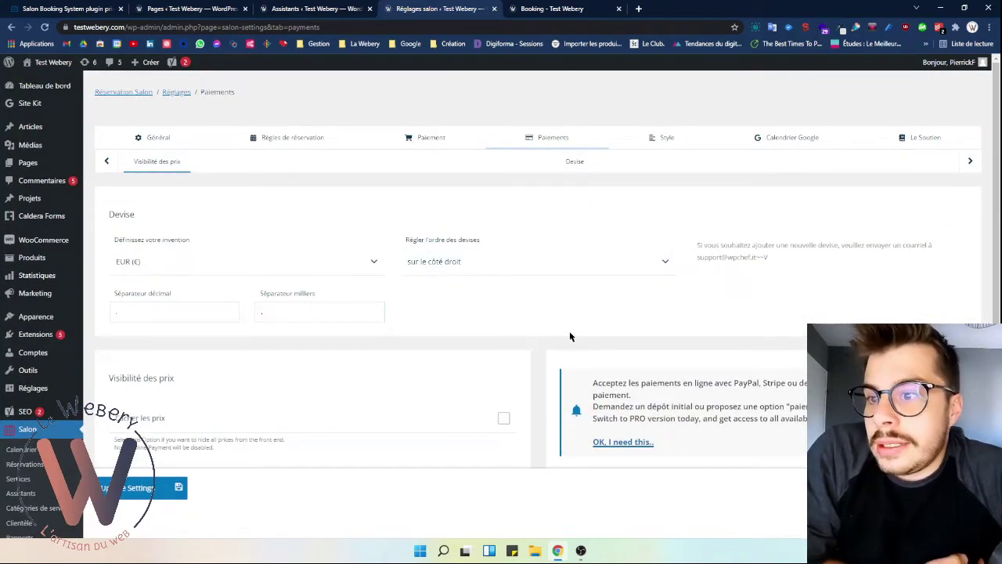
pyautogui.click(789, 391)
pyautogui.moveTo(782, 385); pyautogui.dragTo(746, 382)
pyautogui.click(750, 381)
pyautogui.doubleClick(749, 381)
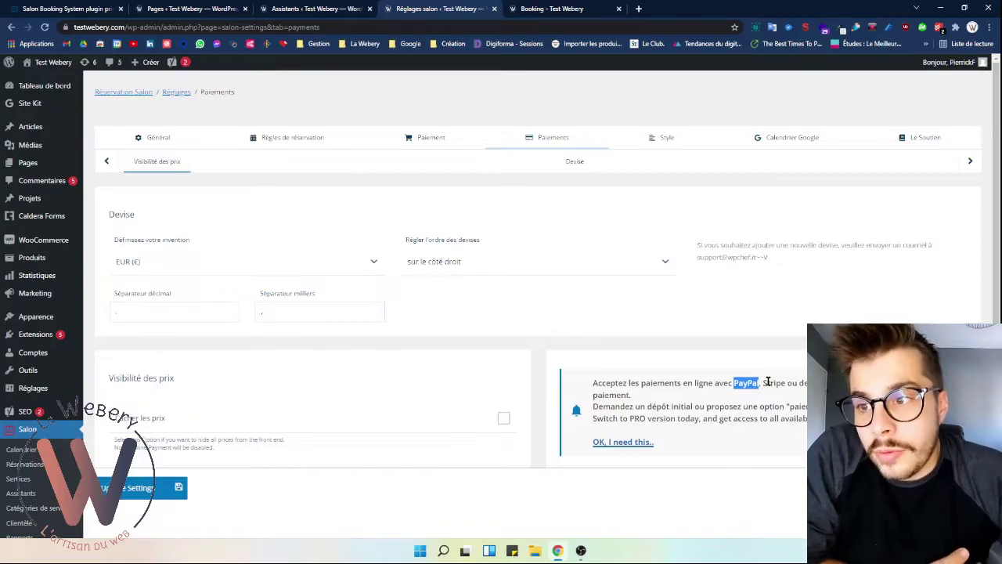
pyautogui.moveTo(763, 383); pyautogui.dragTo(795, 393)
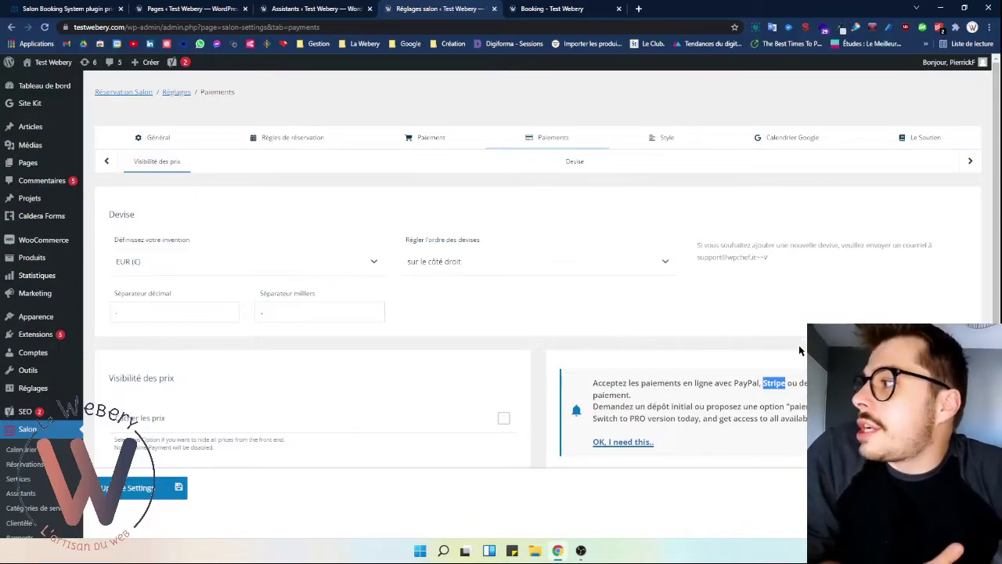
pyautogui.scroll(-1, 714, 309)
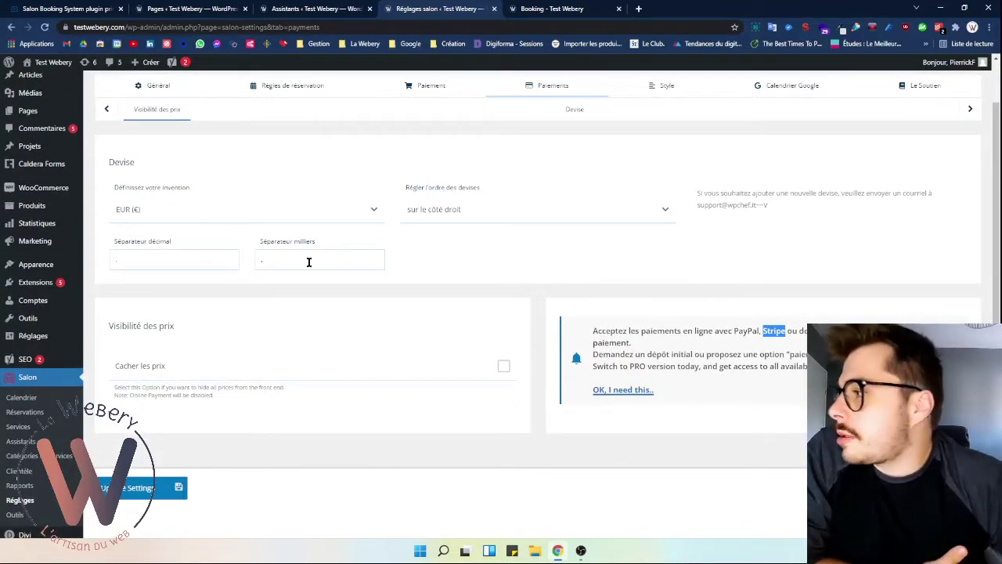
pyautogui.tripleClick(756, 332)
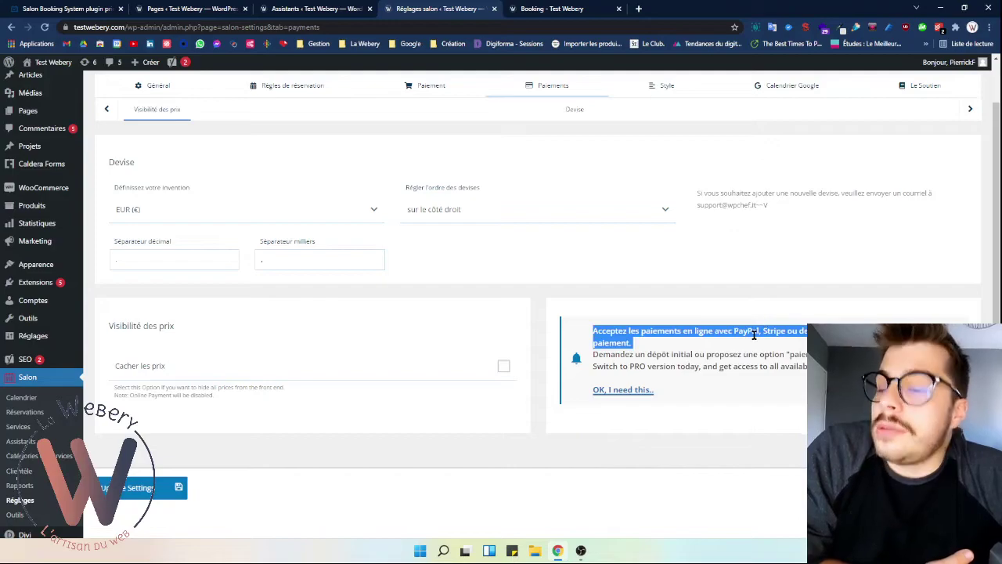
pyautogui.click(751, 332)
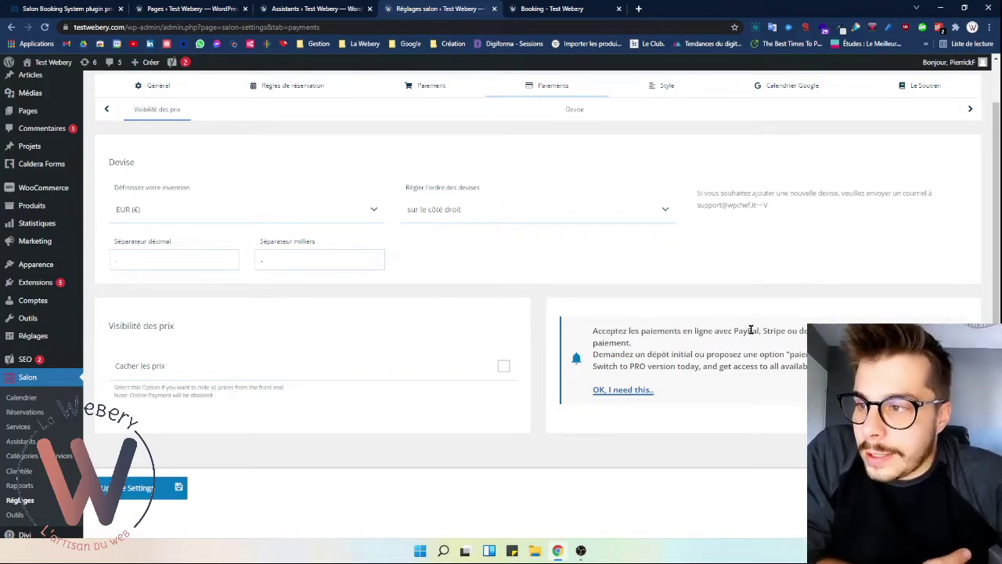
pyautogui.scroll(1, 674, 404)
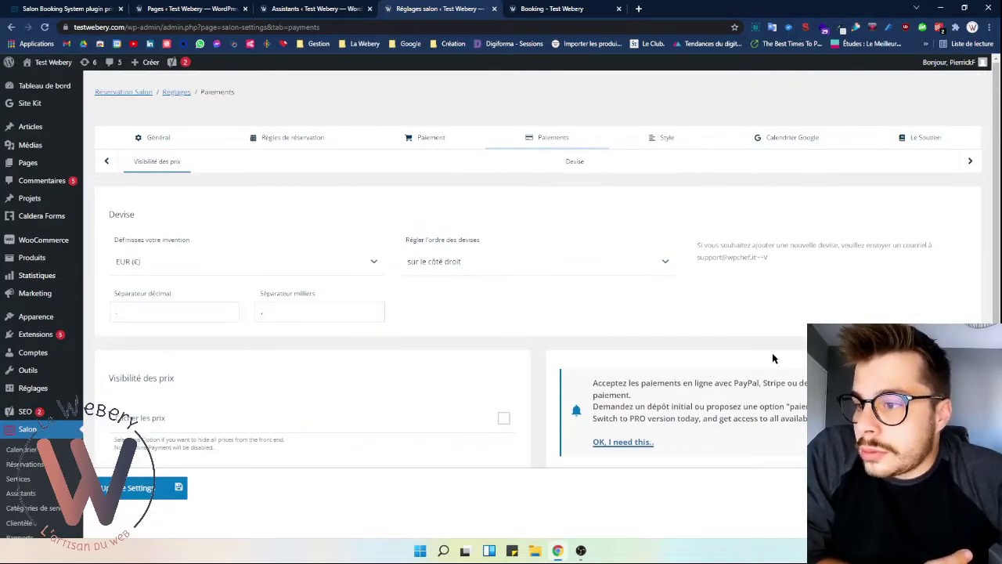
pyautogui.click(67, 9)
pyautogui.scroll(-4, 569, 366)
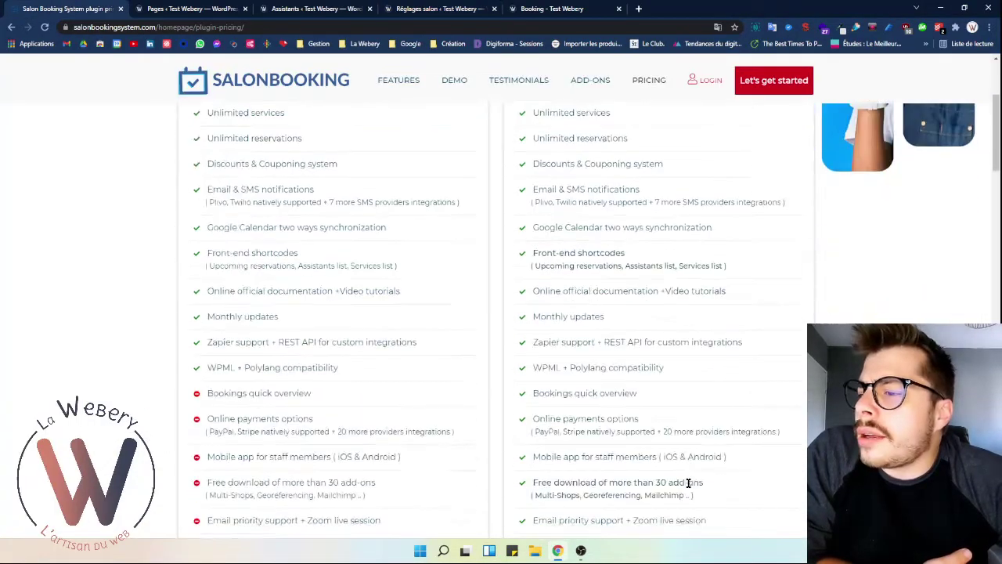
pyautogui.scroll(-1, 569, 366)
pyautogui.moveTo(683, 396); pyautogui.dragTo(634, 395)
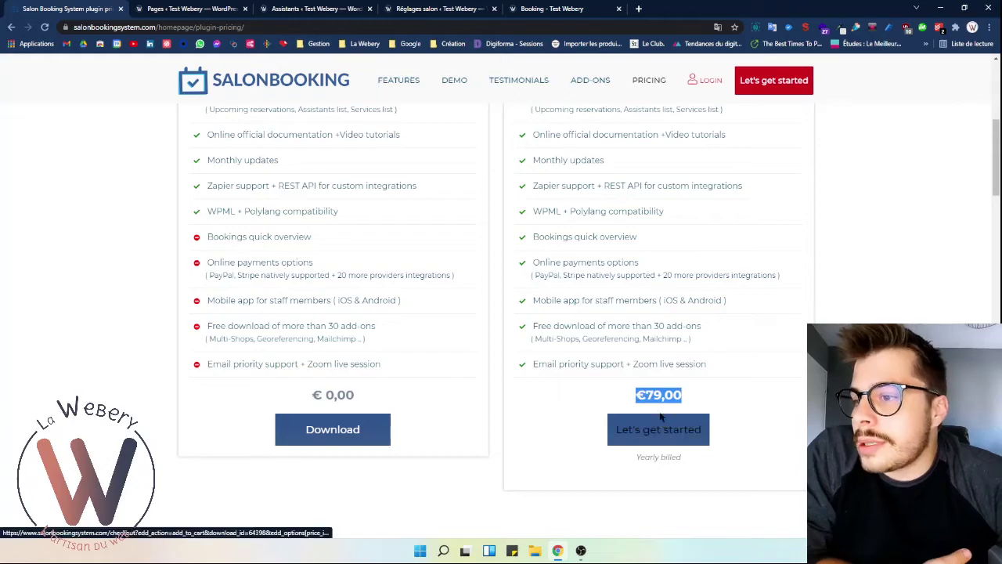
pyautogui.click(313, 9)
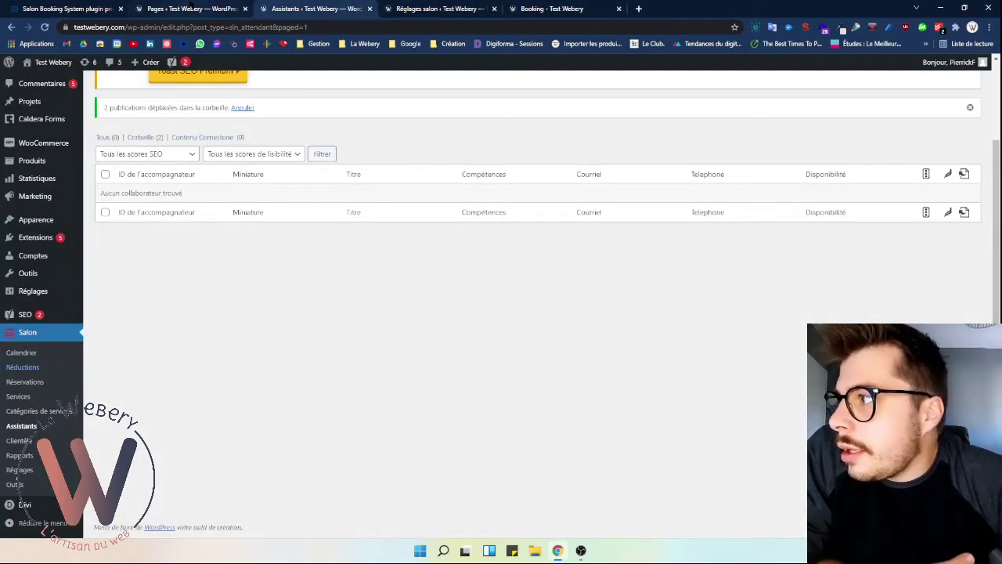
pyautogui.click(192, 8)
pyautogui.hotkey('ctrl', 'Tab')
pyautogui.hotkey('ctrl', 'Tab')
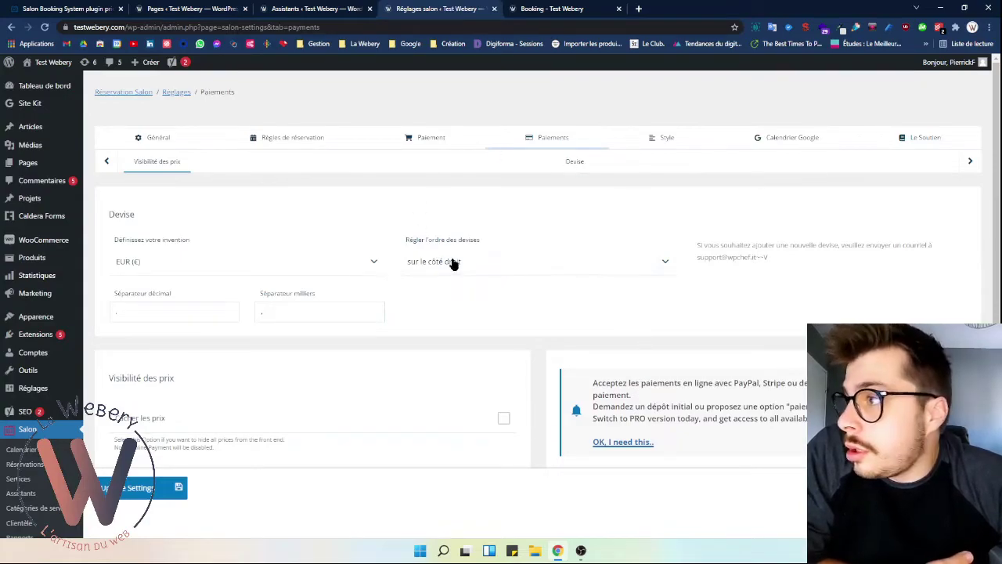
# - Go to the Style section and expand the Couleurs personnalisées options below the form layout
pyautogui.click(678, 138)
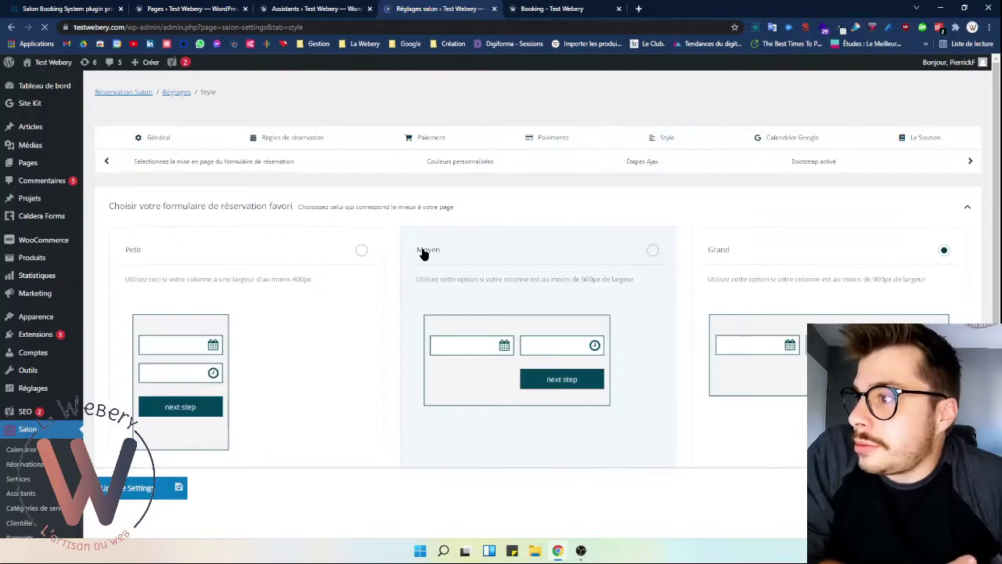
pyautogui.scroll(-1, 406, 327)
pyautogui.scroll(-1, 406, 328)
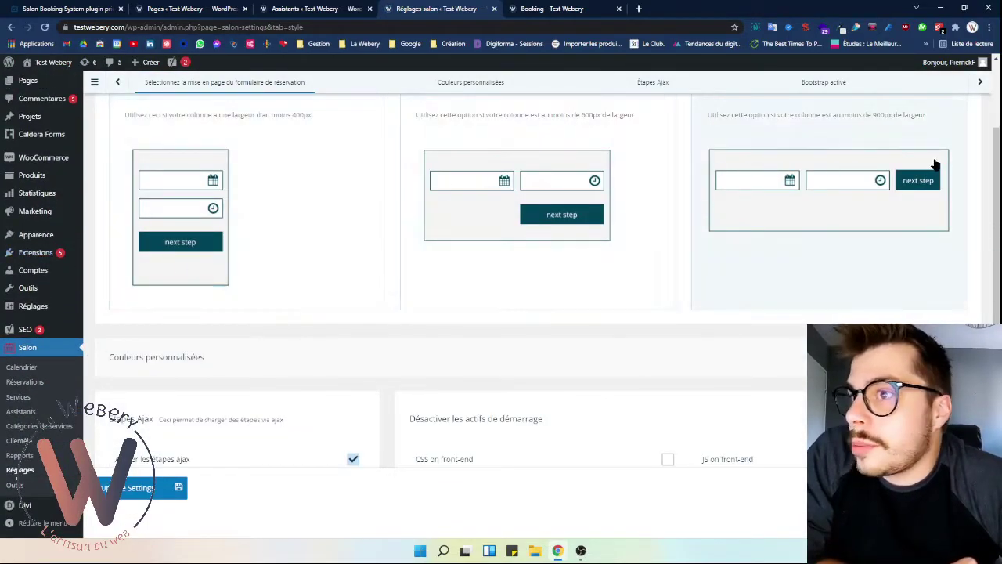
pyautogui.scroll(1, 326, 357)
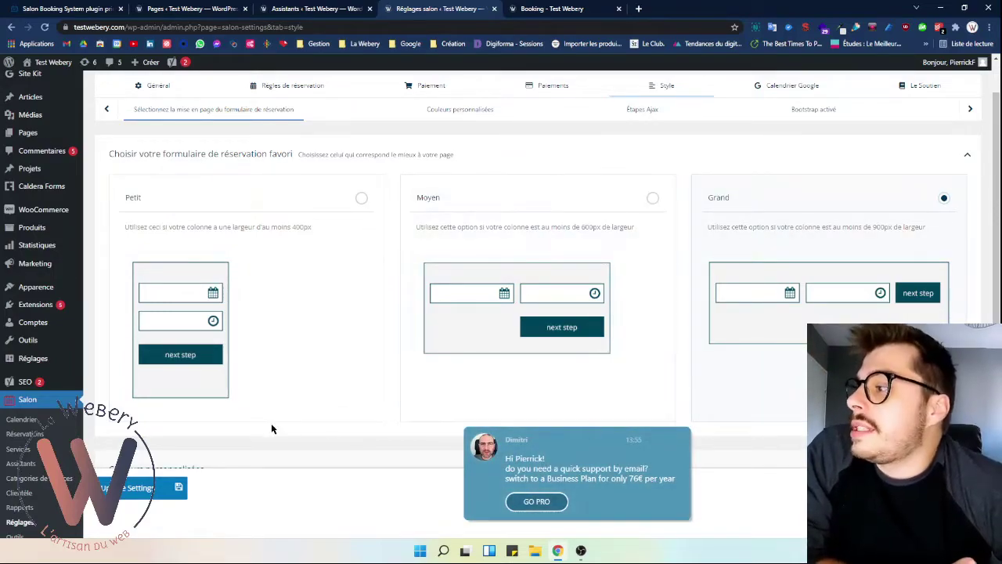
pyautogui.scroll(-1, 274, 423)
pyautogui.scroll(1, 299, 382)
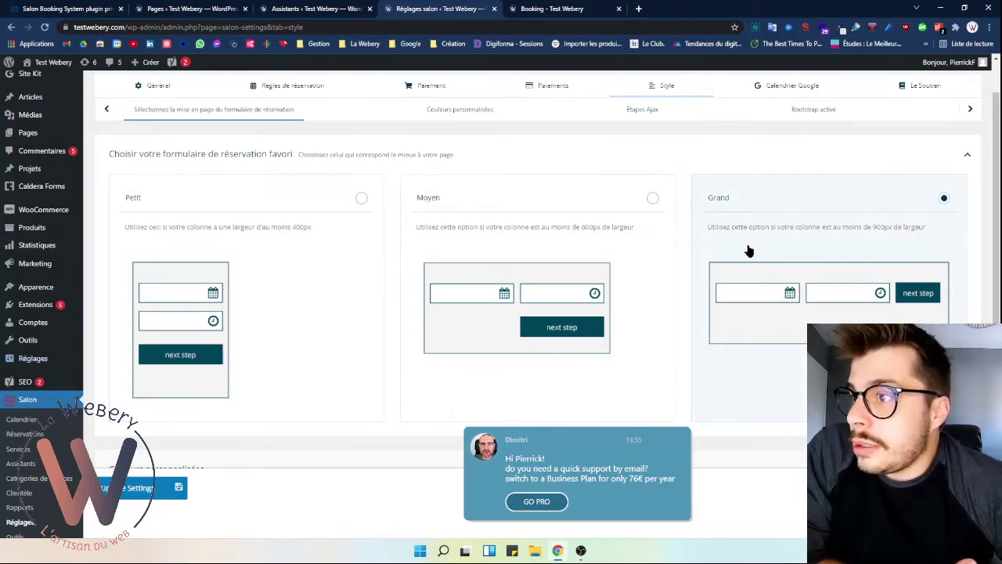
pyautogui.scroll(-1, 859, 223)
pyautogui.scroll(-2, 859, 223)
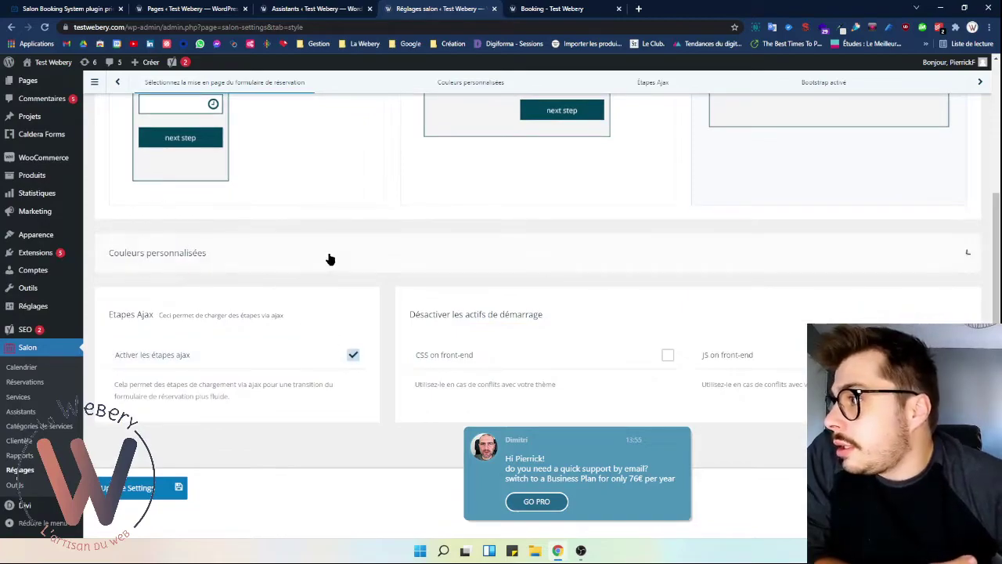
pyautogui.click(328, 261)
pyautogui.scroll(-1, 230, 358)
pyautogui.scroll(1, 230, 358)
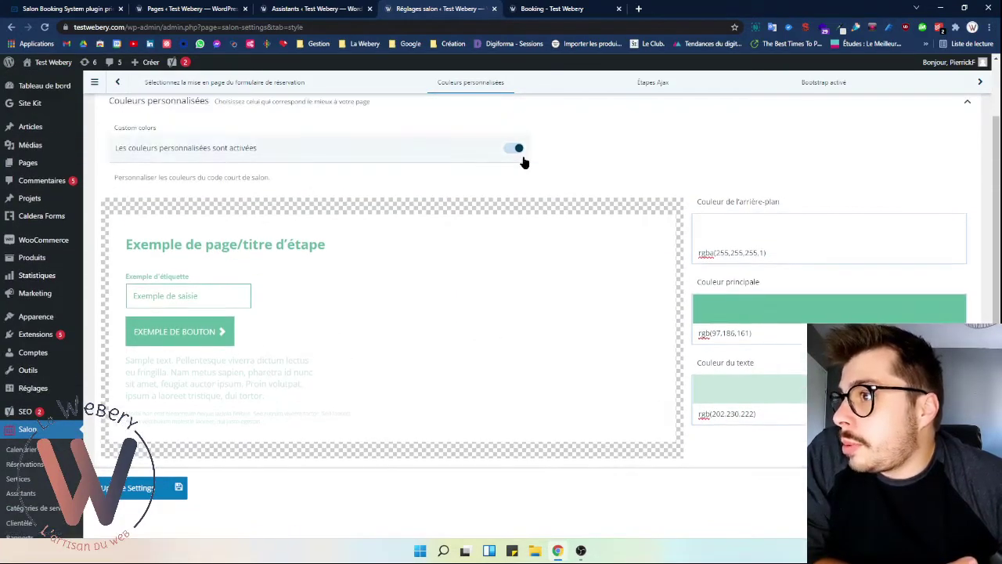
# - Keep custom colours on and set the background to dusty red, rgba(167,104,104,1)
pyautogui.click(505, 150)
pyautogui.click(513, 149)
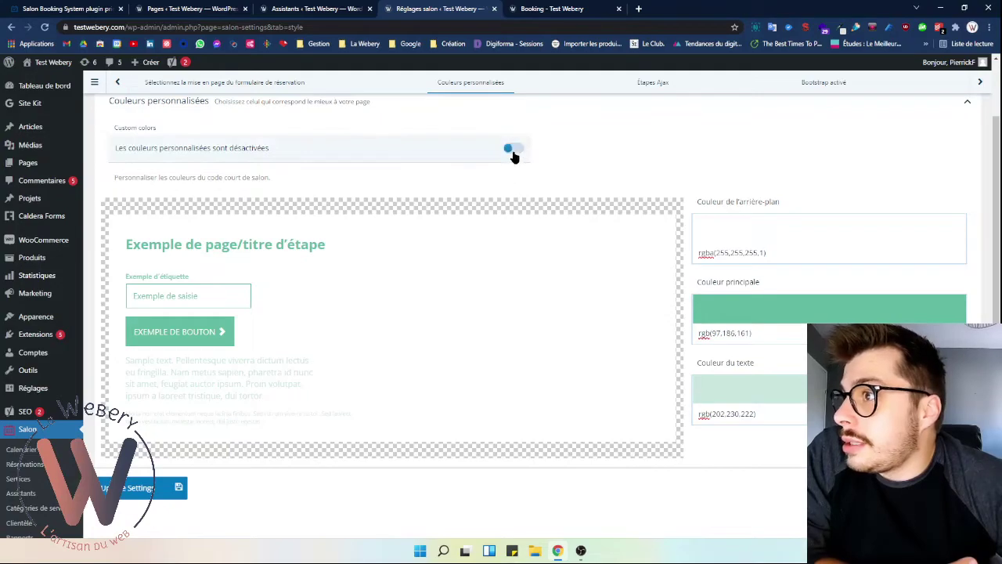
pyautogui.click(727, 230)
pyautogui.click(893, 309)
pyautogui.moveTo(894, 309); pyautogui.dragTo(882, 273)
pyautogui.click(804, 340)
# - Try darker main colour shades and set the text colour to near-black
pyautogui.moveTo(876, 345); pyautogui.dragTo(865, 362)
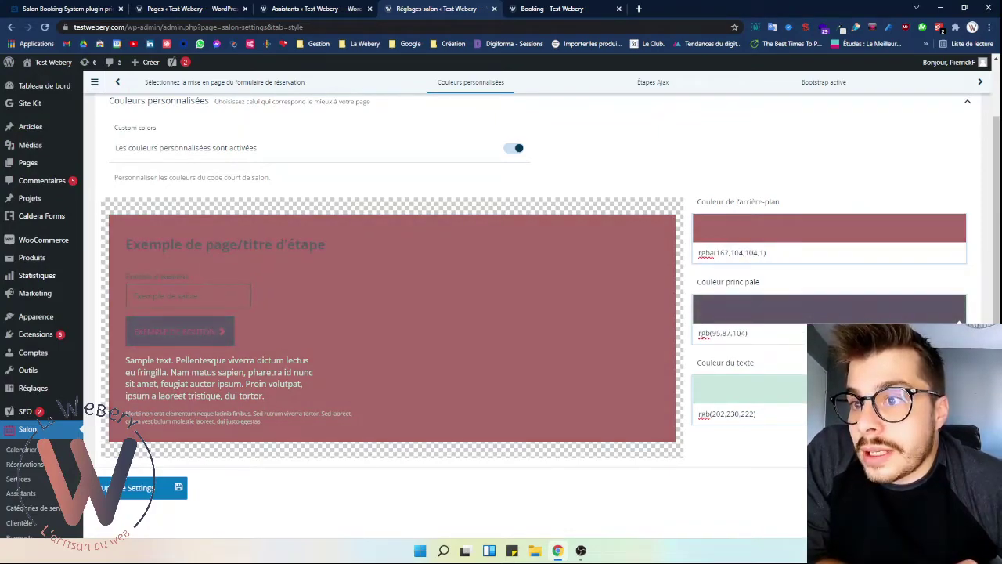
pyautogui.moveTo(865, 362)
pyautogui.mouseDown()
pyautogui.moveTo(870, 353)
pyautogui.moveTo(875, 367)
pyautogui.moveTo(871, 358)
pyautogui.mouseUp()
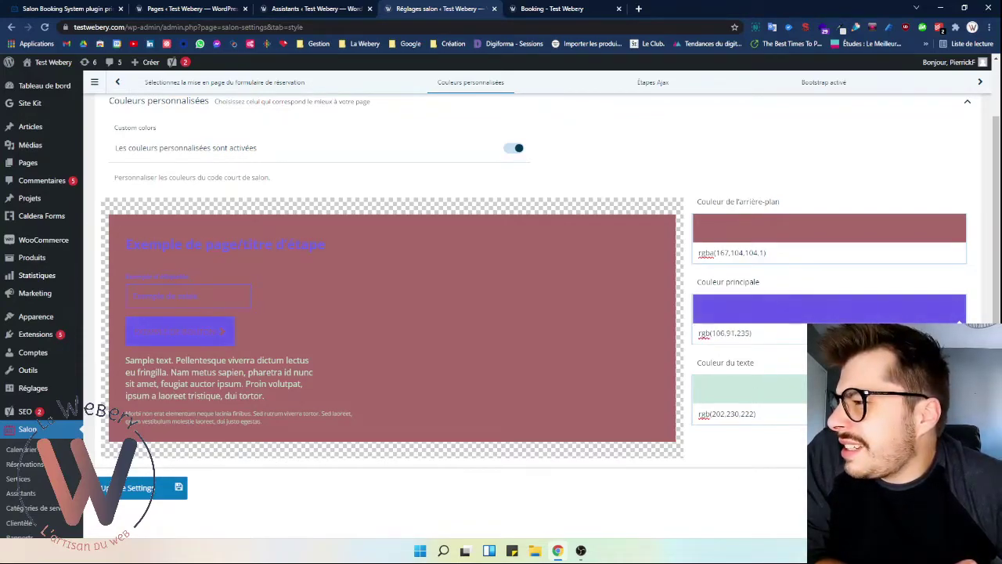
pyautogui.click(755, 413)
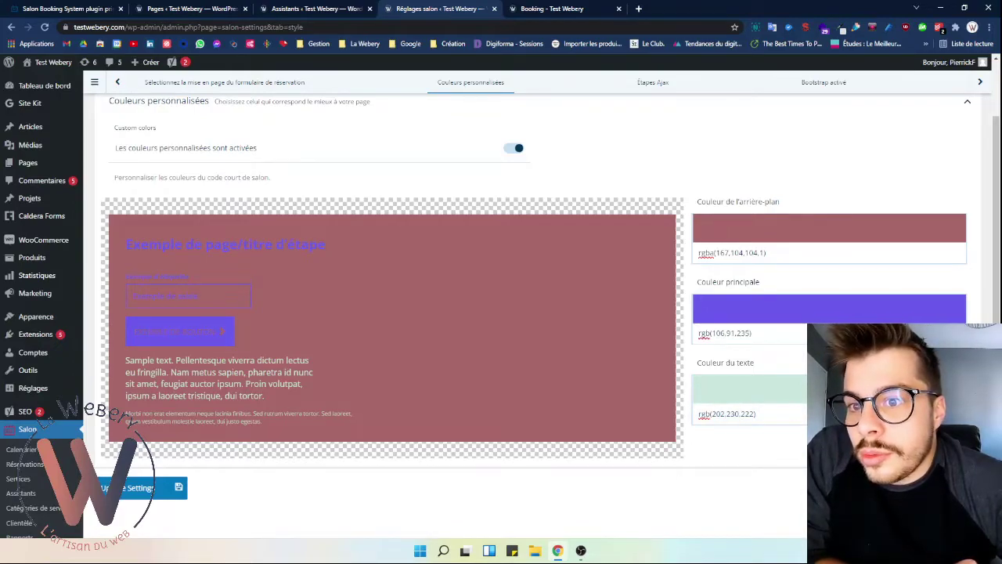
pyautogui.hotkey('ctrl', 'a')
pyautogui.write('rgb(26,112,87)')
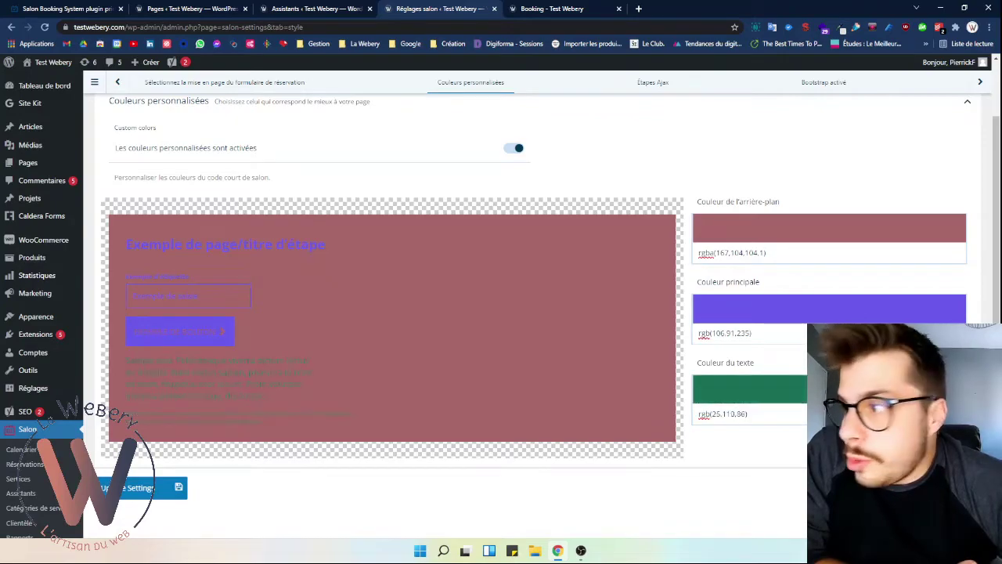
pyautogui.hotkey('ctrl', 'a')
pyautogui.write('rgb(60,139,116)')
pyautogui.hotkey('ctrl', 'a')
pyautogui.write('rgb(15,18,17)')
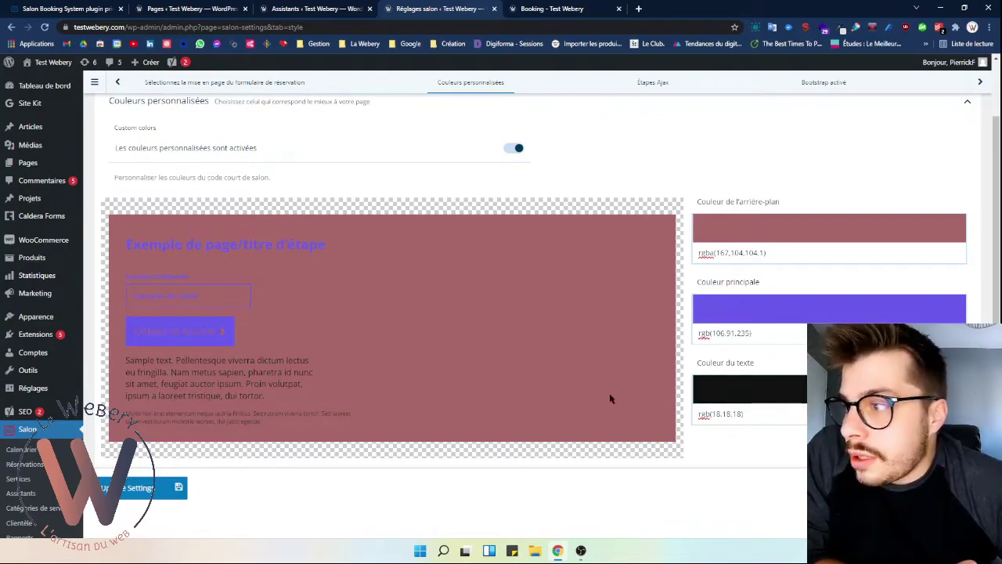
# - Change the main colour to grey-violet rgb(148,146,165)
pyautogui.scroll(-1, 179, 306)
pyautogui.click(709, 256)
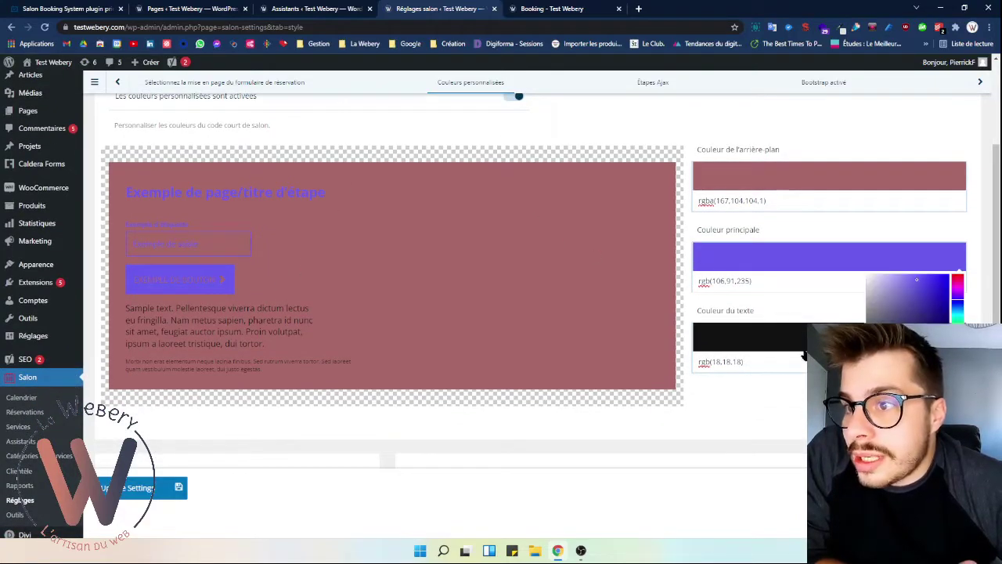
pyautogui.moveTo(897, 321); pyautogui.dragTo(876, 303)
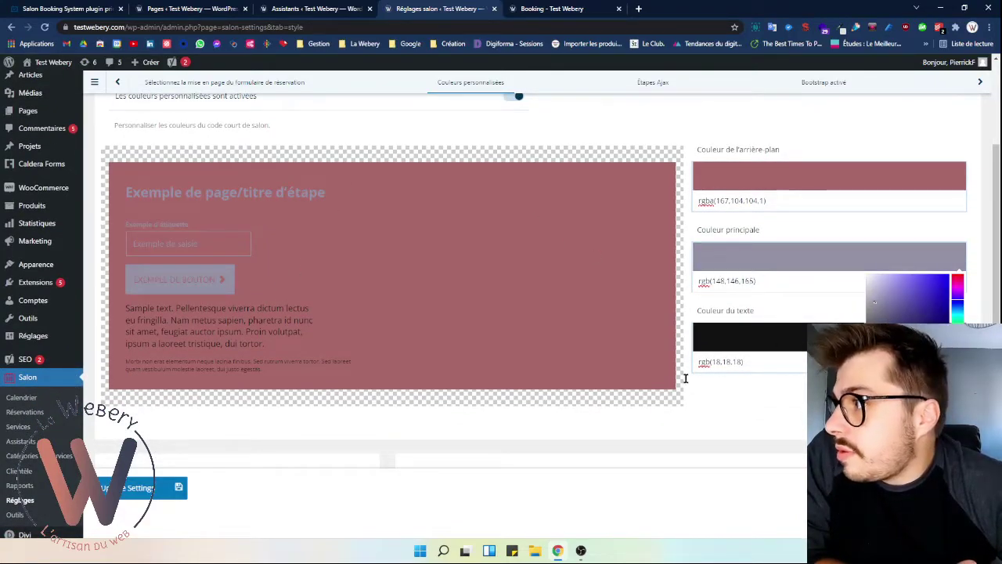
pyautogui.click(412, 406)
# - Review the Ajax steps option and keep the front-end CSS enabled
pyautogui.scroll(-1, 412, 406)
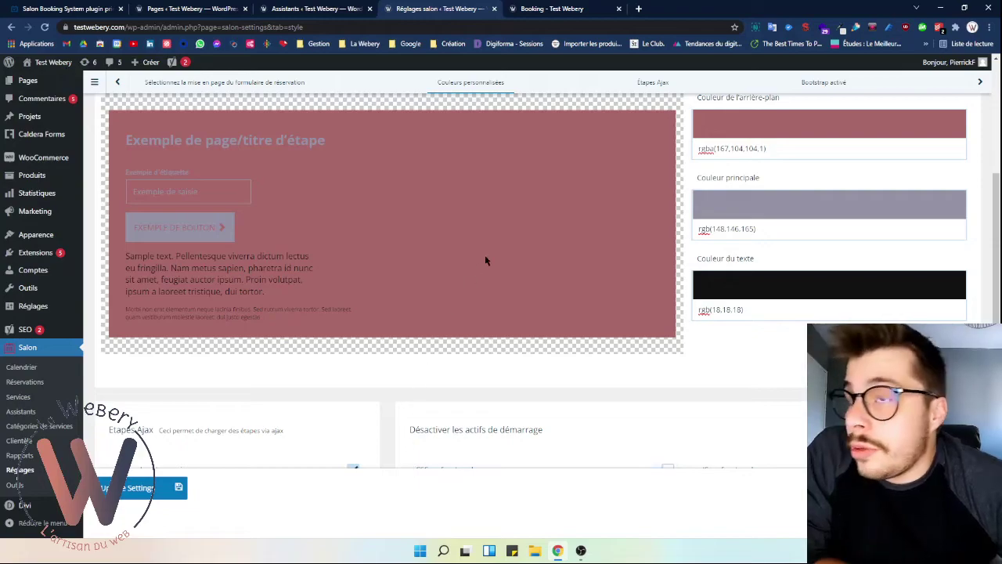
pyautogui.scroll(-2, 485, 260)
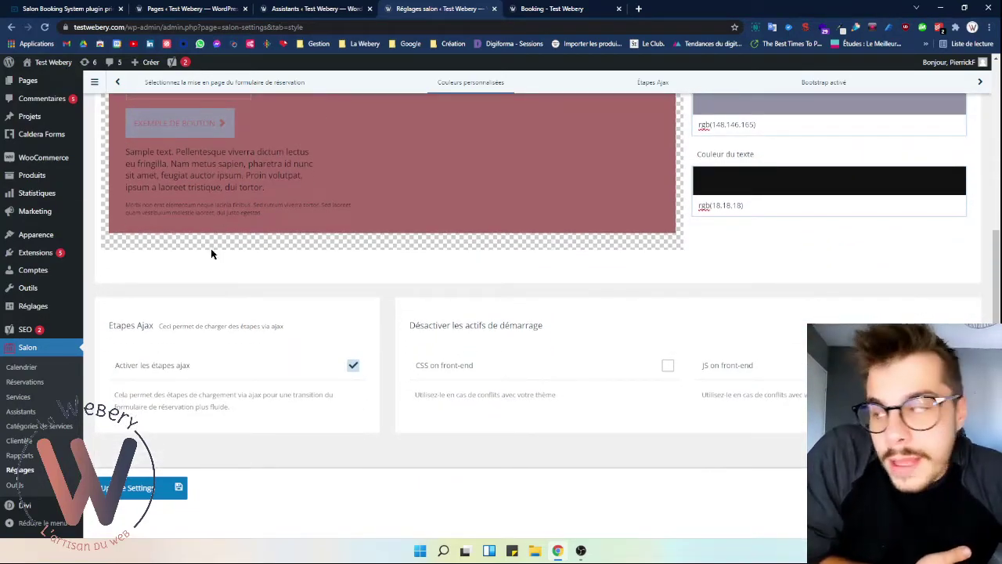
pyautogui.moveTo(239, 326); pyautogui.dragTo(295, 327)
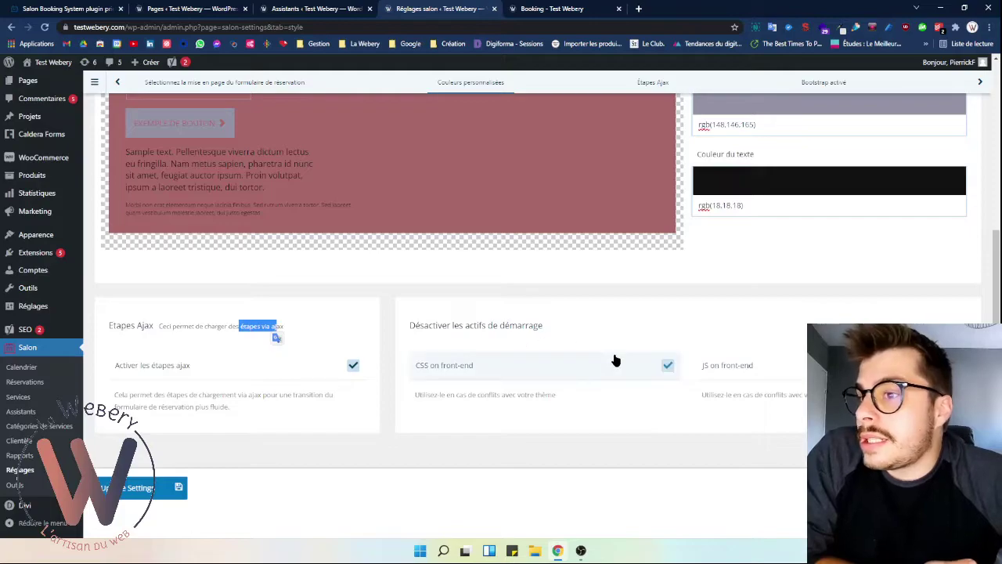
pyautogui.click(494, 370)
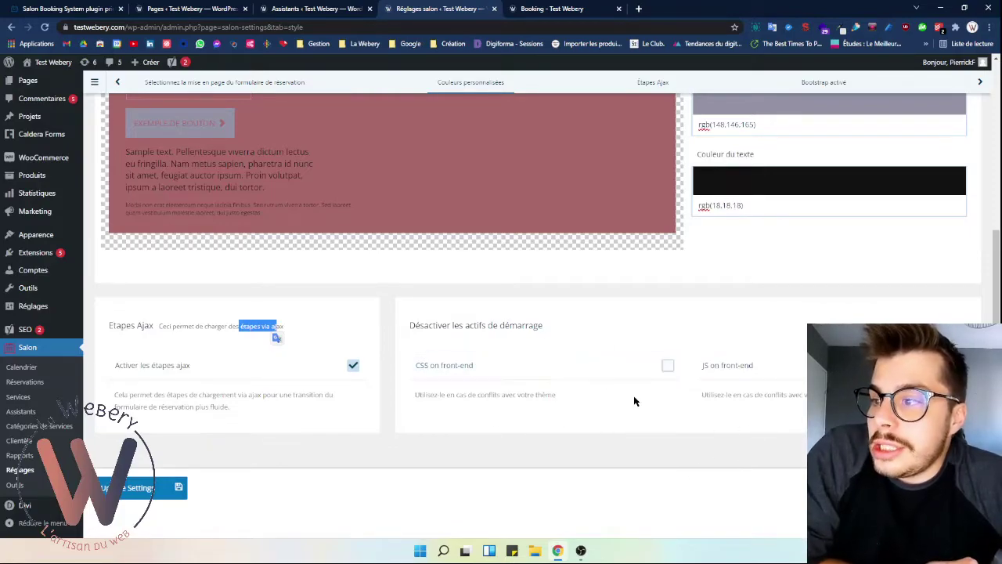
pyautogui.scroll(2, 623, 408)
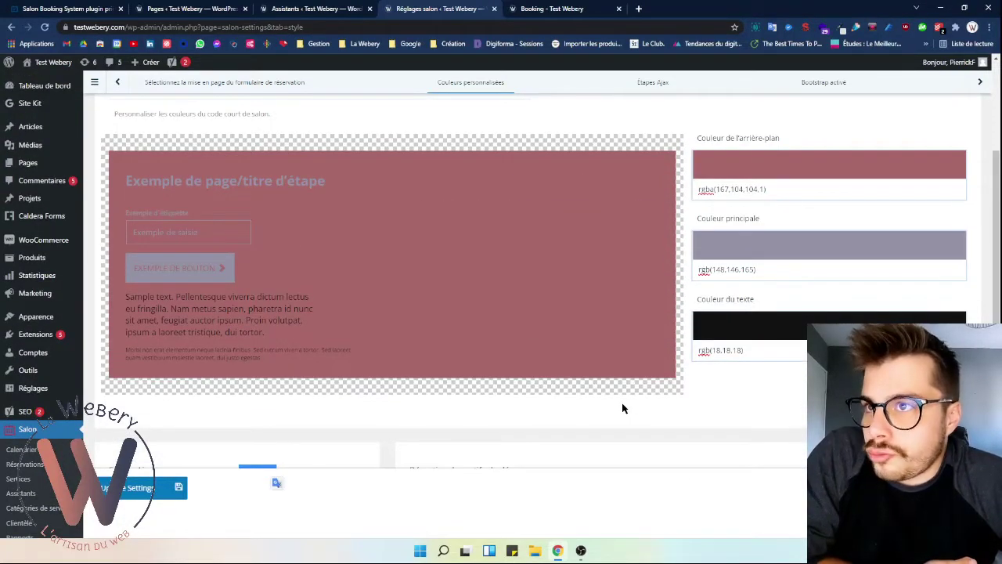
pyautogui.scroll(-3, 622, 402)
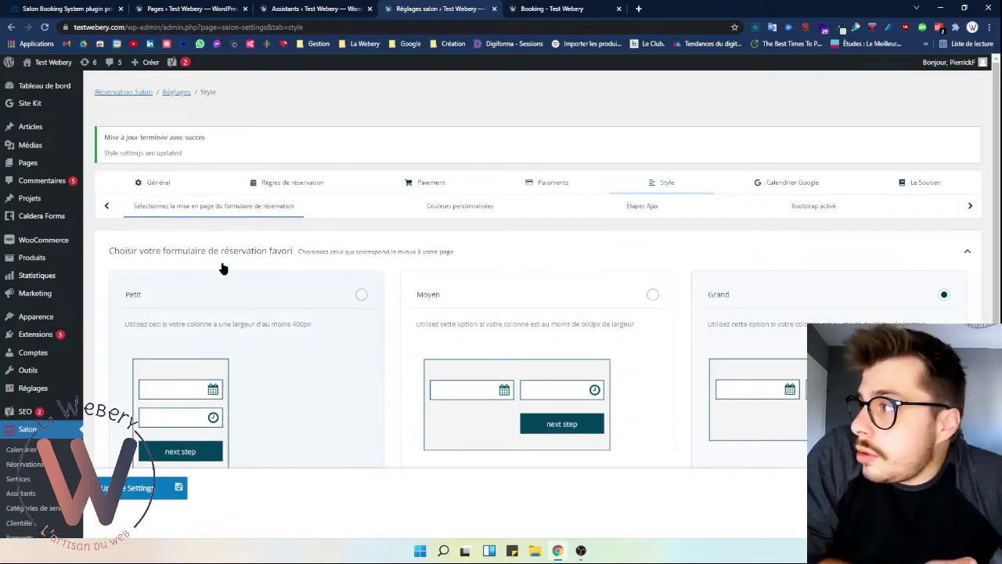
# - Open the Calendrier Google settings, showing sync désactivé and empty client ID and secret
pyautogui.click(778, 185)
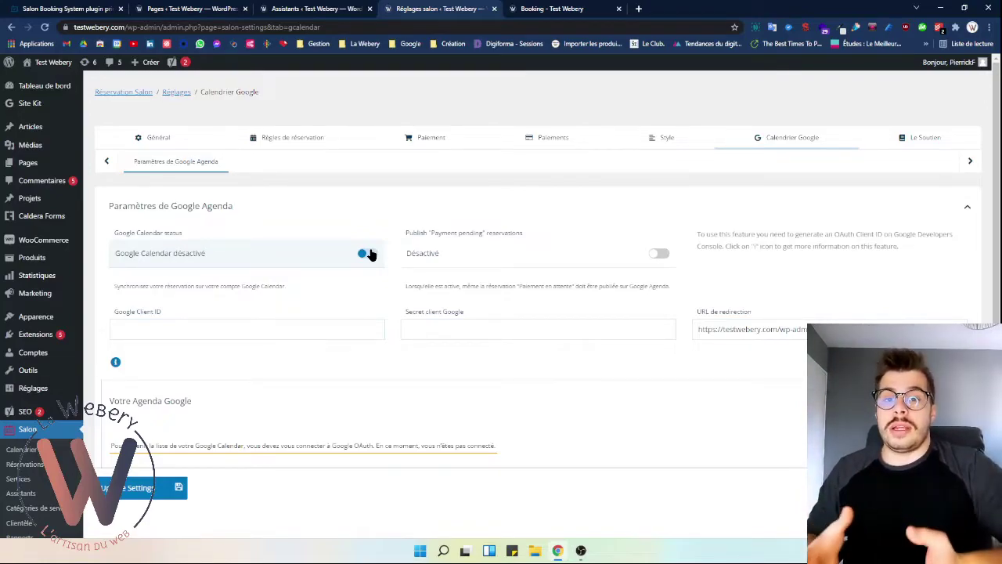
# - Switch Google Calendar sync off and request authorisation with Obtenir une autorisation
pyautogui.click(368, 253)
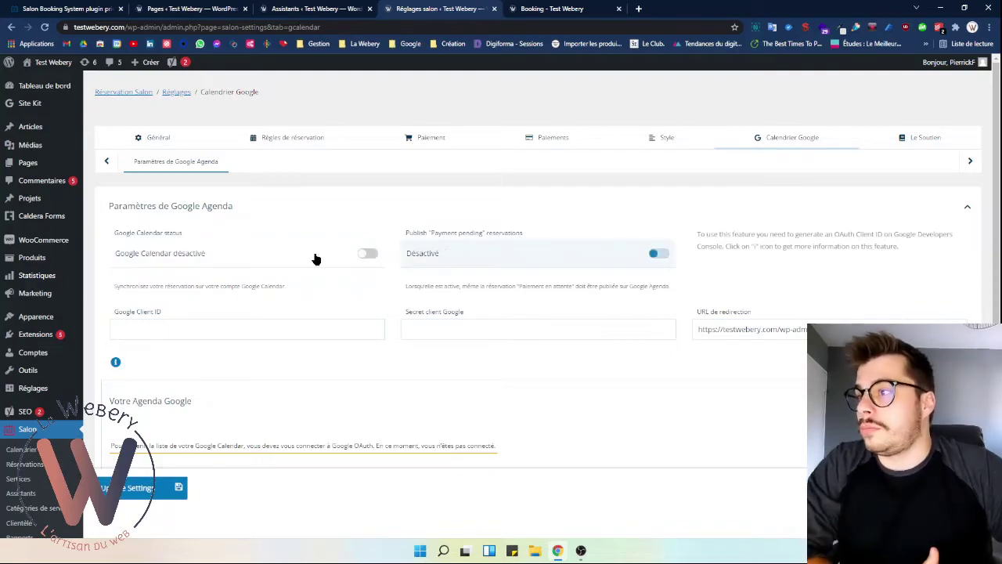
pyautogui.scroll(-1, 271, 322)
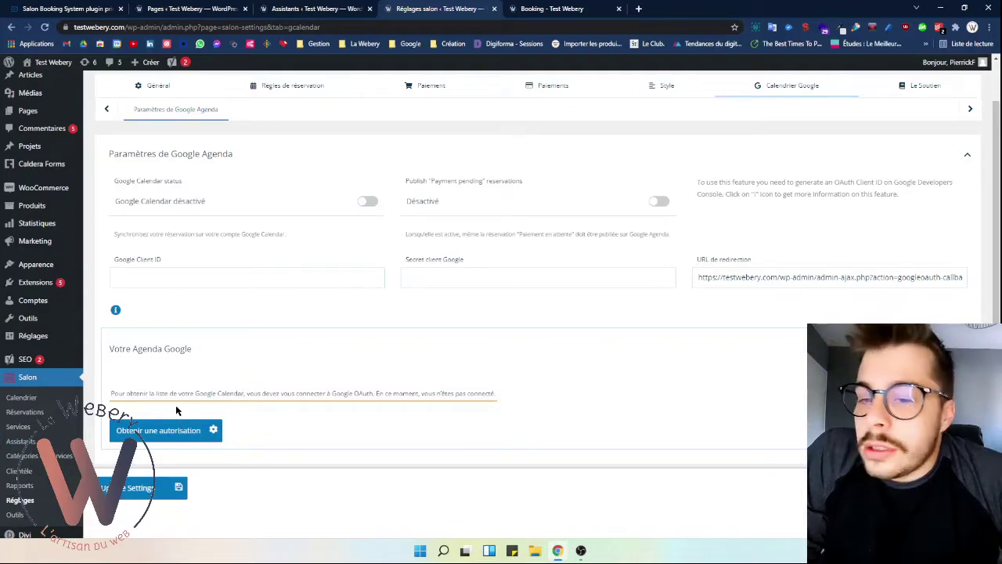
pyautogui.click(211, 431)
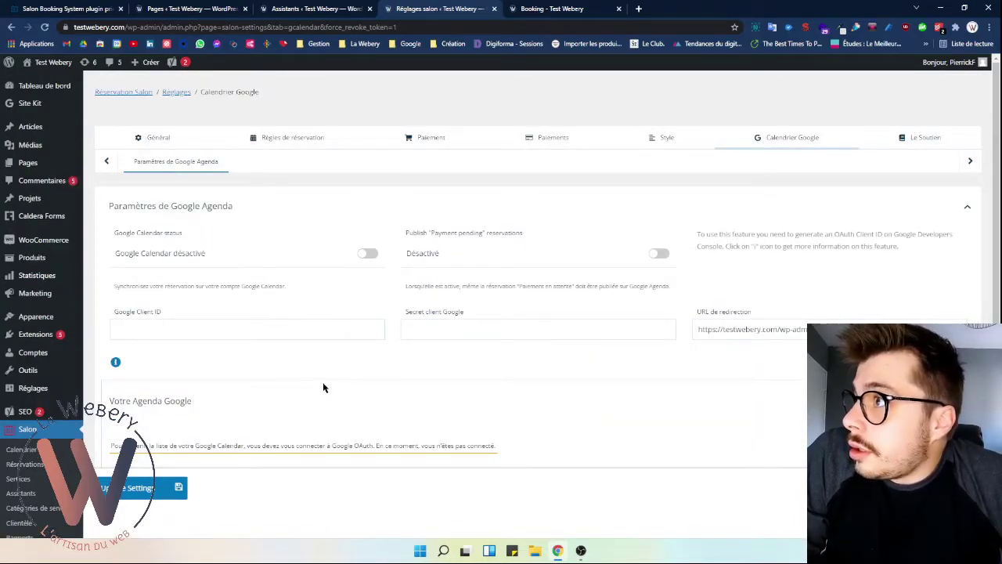
pyautogui.scroll(-2, 209, 423)
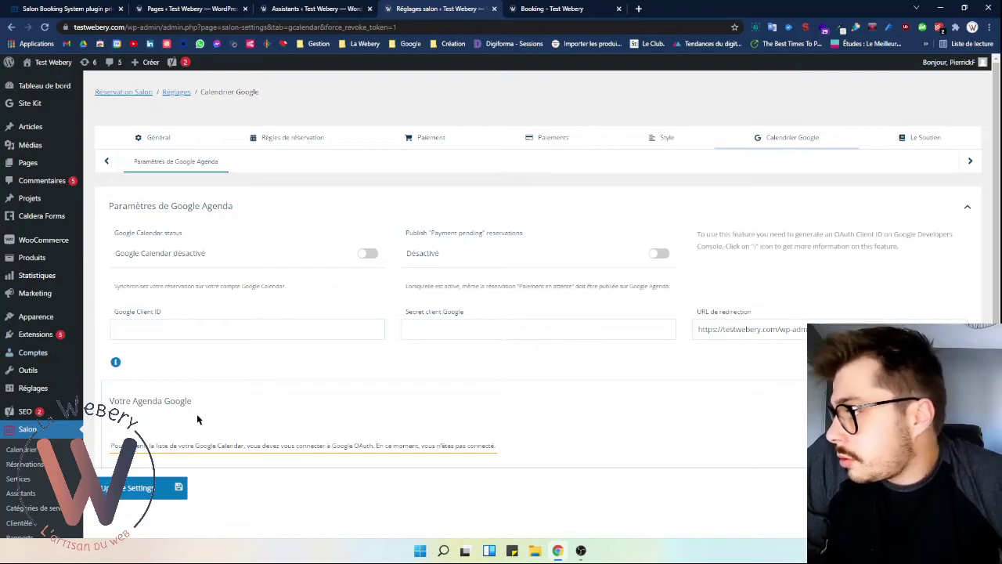
pyautogui.moveTo(358, 446); pyautogui.dragTo(374, 447)
pyautogui.click(412, 399)
pyautogui.scroll(-2, 348, 415)
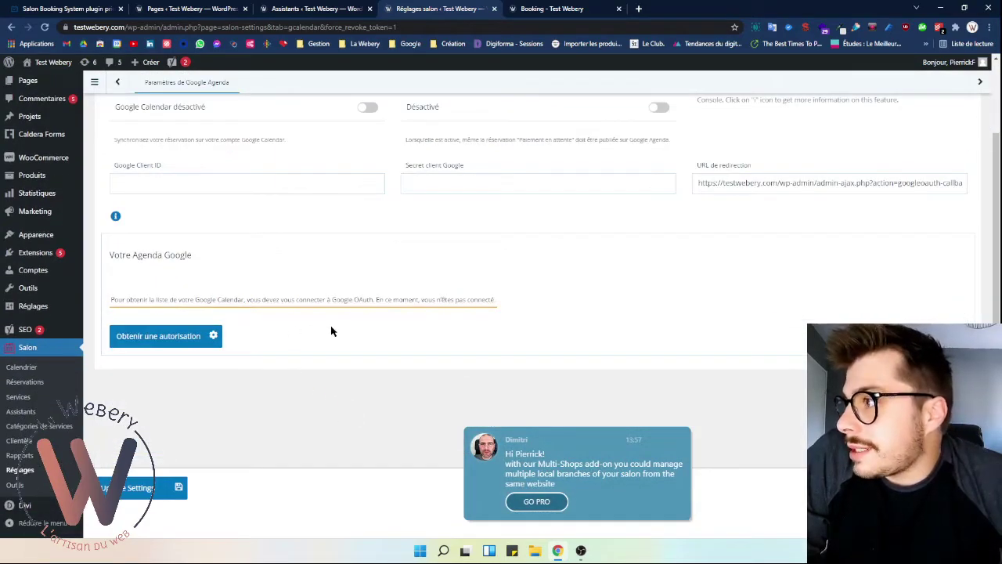
pyautogui.scroll(2, 311, 331)
# - Turn Google Calendar sync back on and review the Google Client ID field
pyautogui.click(367, 253)
pyautogui.click(169, 329)
pyautogui.moveTo(126, 313); pyautogui.dragTo(166, 314)
pyautogui.click(430, 384)
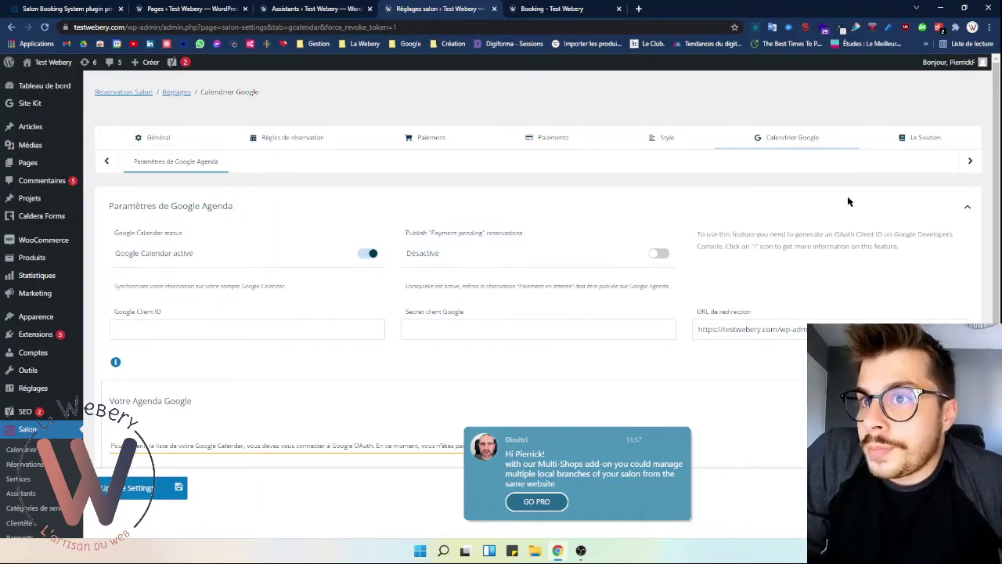
pyautogui.scroll(-1, 195, 295)
pyautogui.scroll(-1, 294, 353)
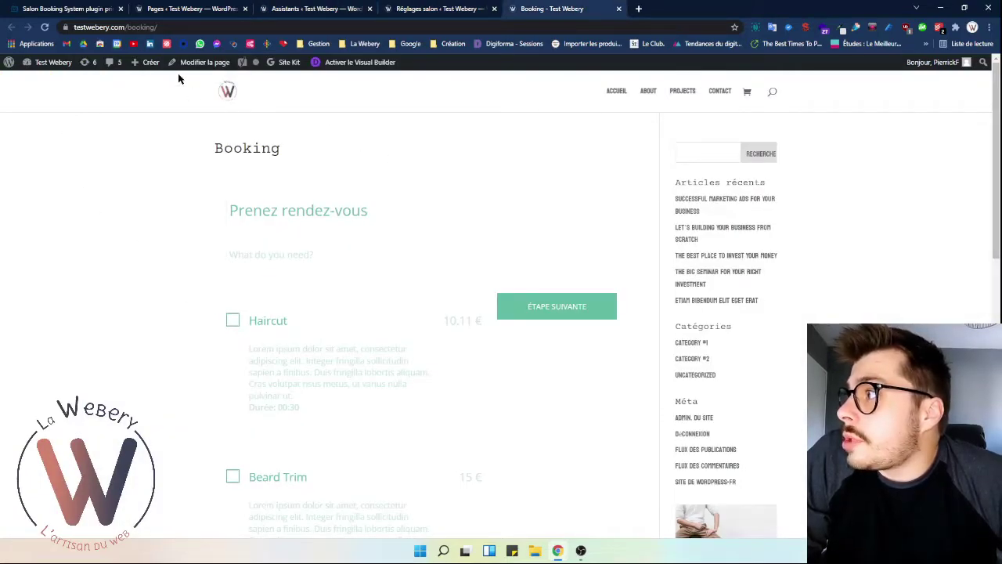
# - Load the Booking page in a new private browsing window
pyautogui.click(200, 28)
pyautogui.hotkey('ctrl', 'c')
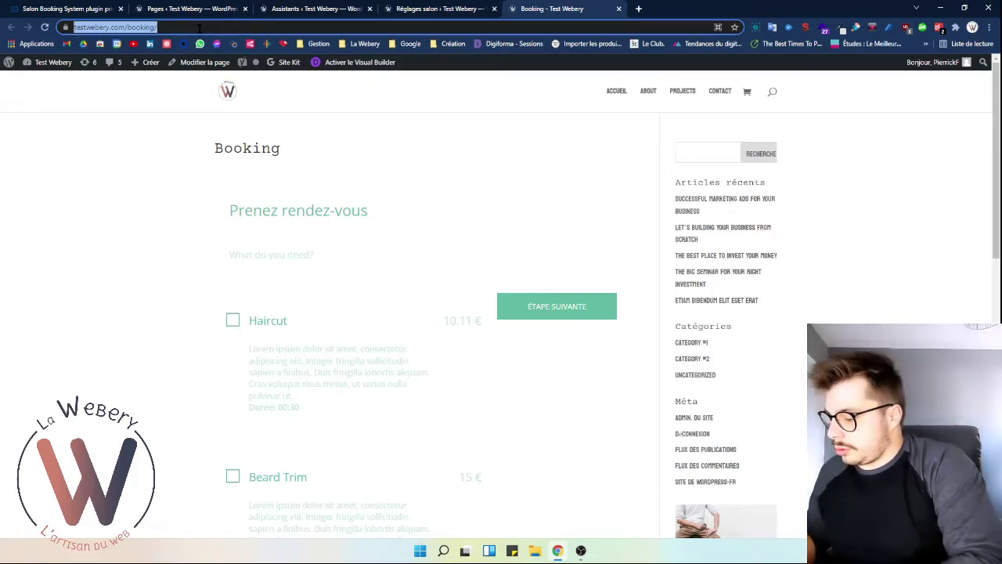
pyautogui.hotkey('ctrl', 'shift', 'n')
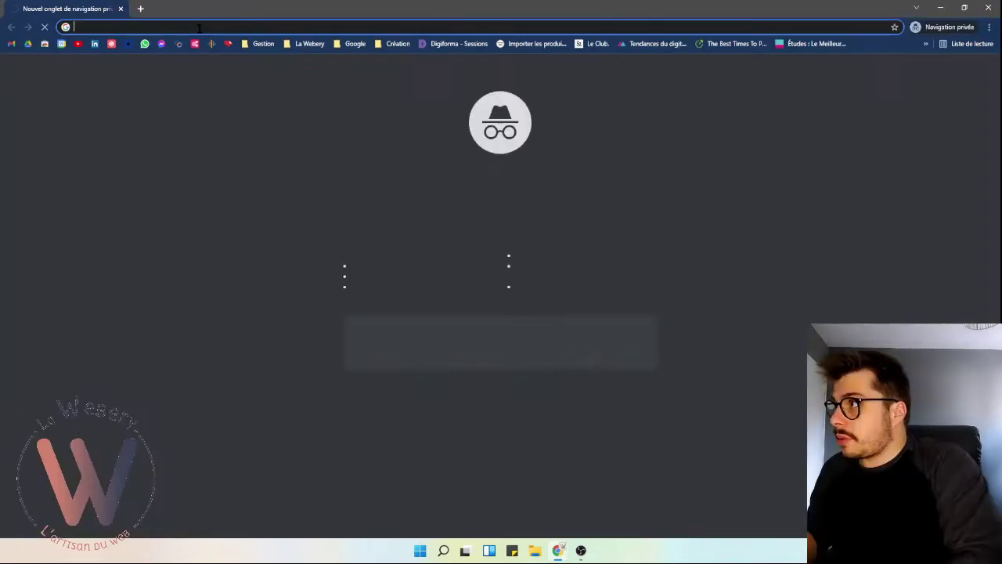
pyautogui.hotkey('ctrl', 'v')
pyautogui.press('Return')
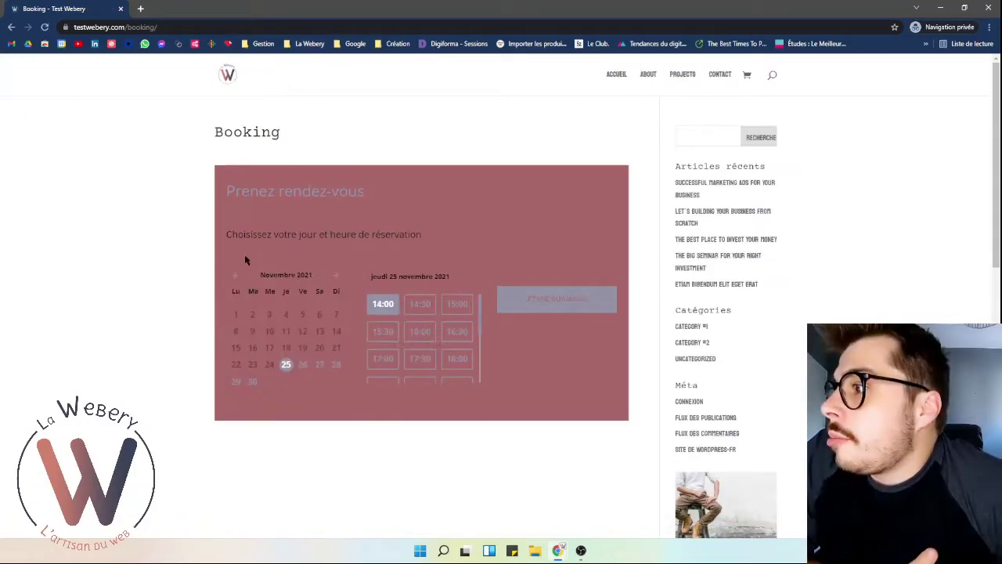
pyautogui.scroll(-3, 333, 354)
pyautogui.scroll(3, 334, 351)
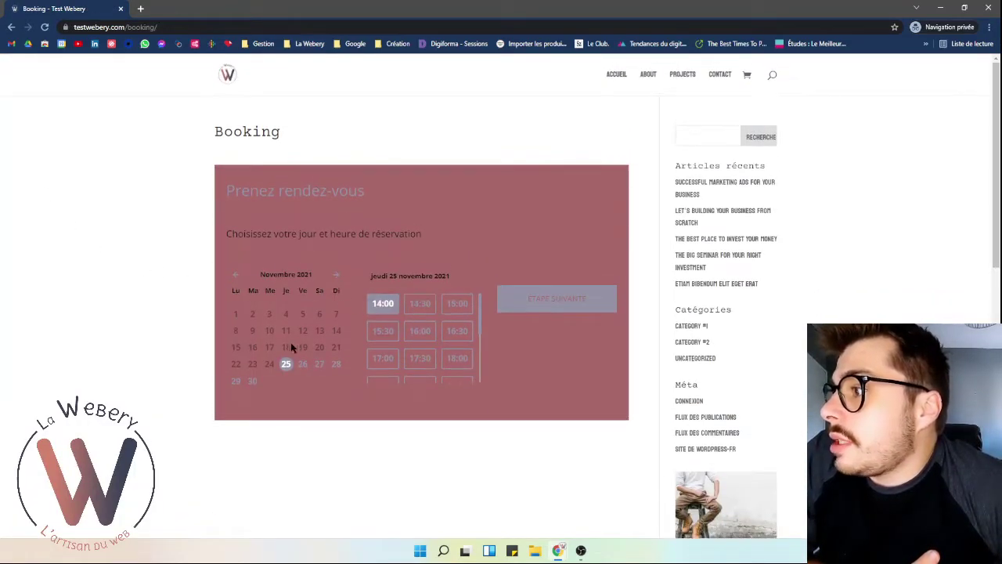
# - Book 17 December 2021 at 01:30 and continue past the service and extras steps
pyautogui.click(335, 275)
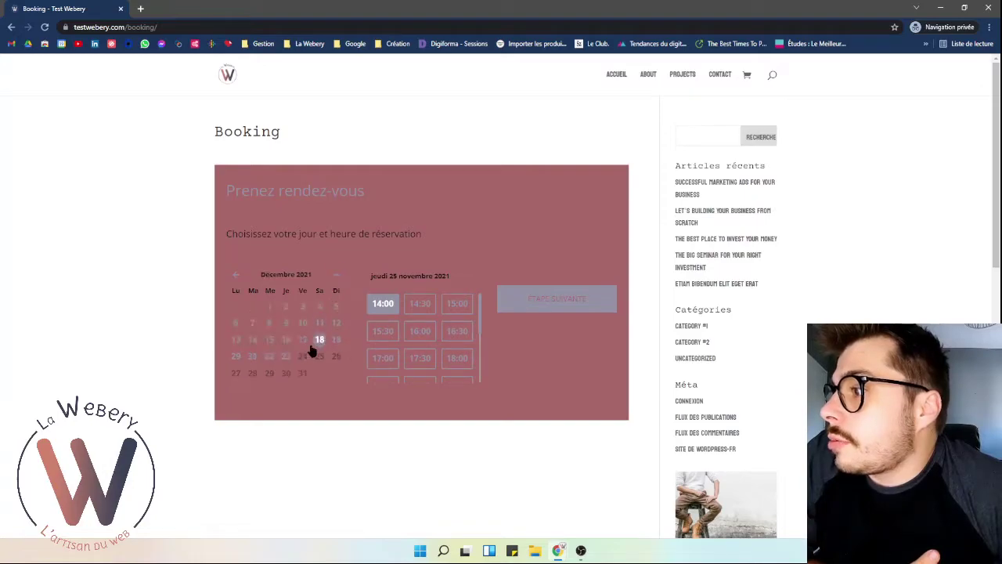
pyautogui.click(304, 341)
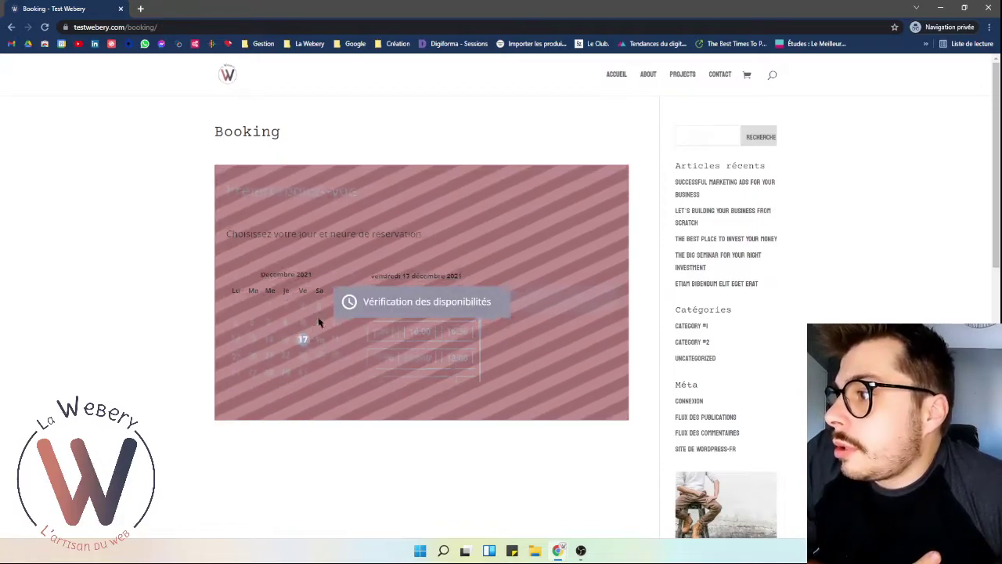
pyautogui.click(382, 331)
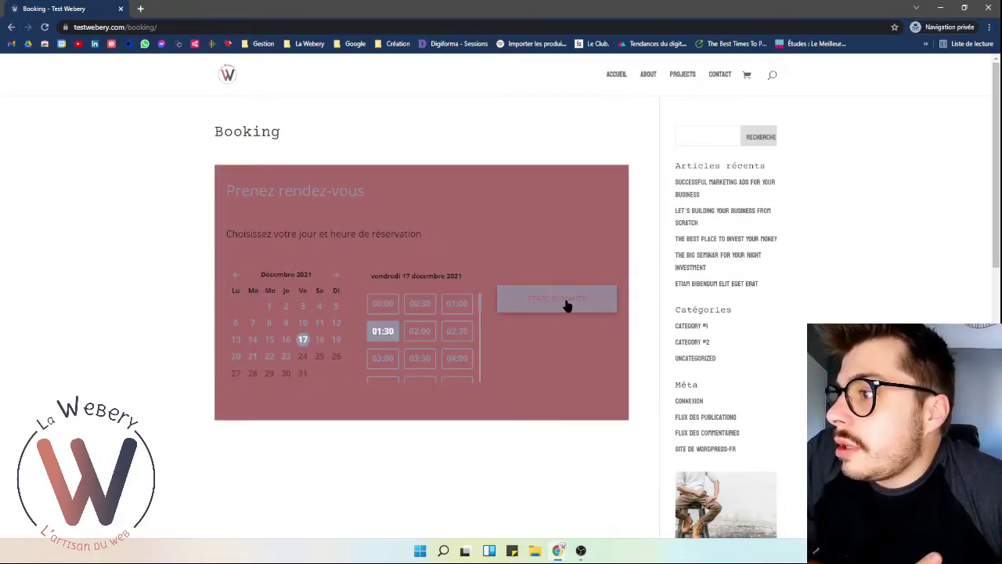
pyautogui.click(568, 304)
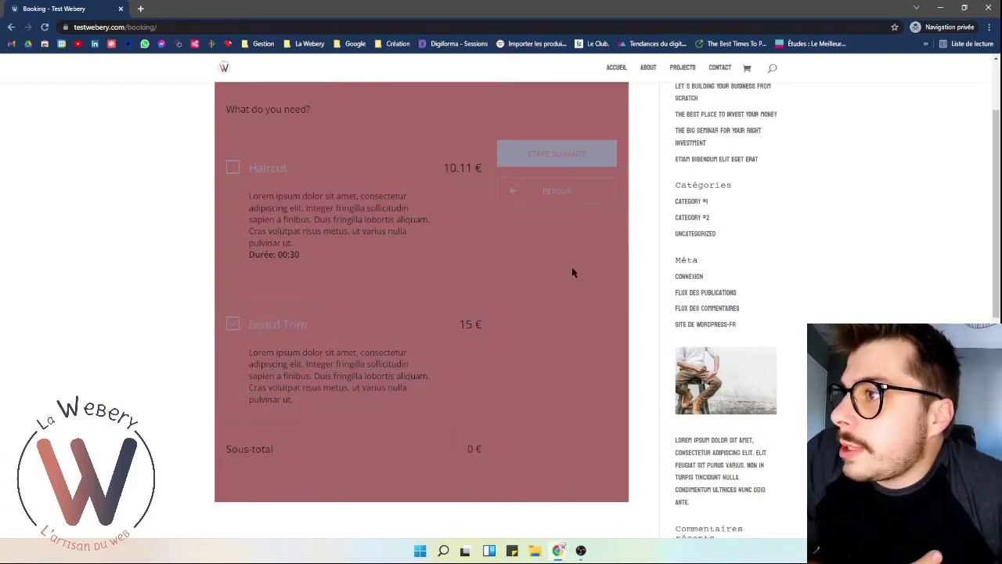
pyautogui.click(584, 162)
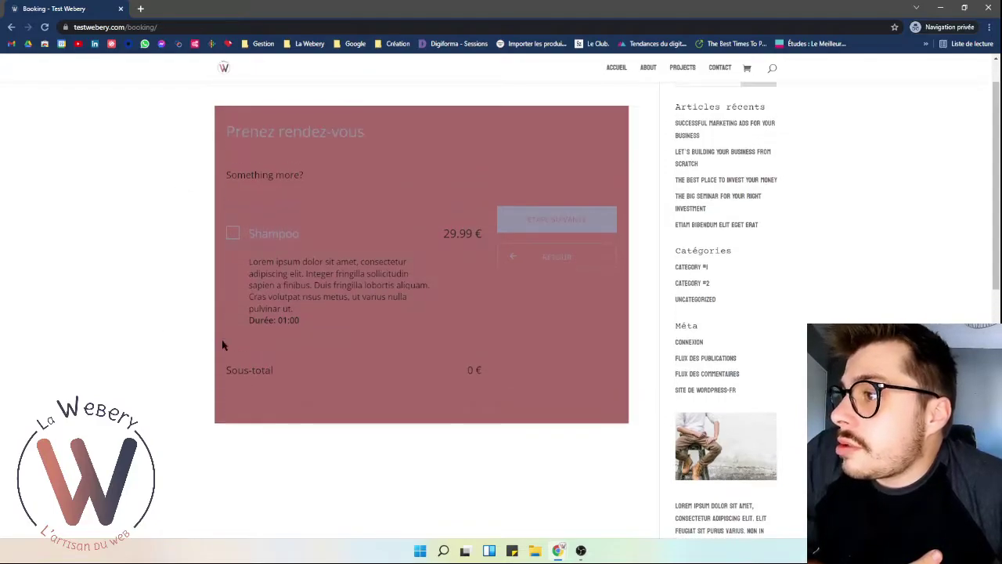
pyautogui.click(559, 227)
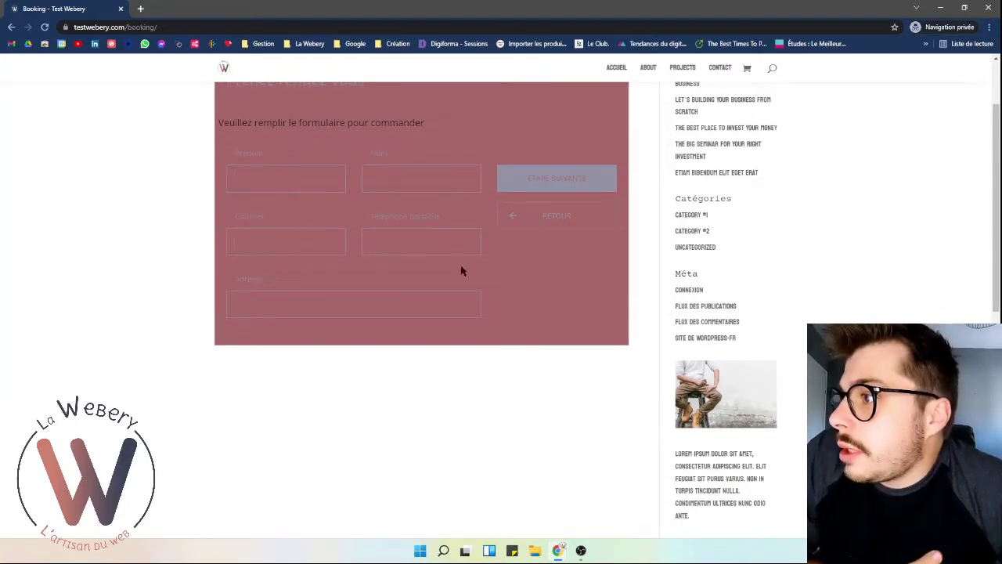
pyautogui.scroll(1, 402, 324)
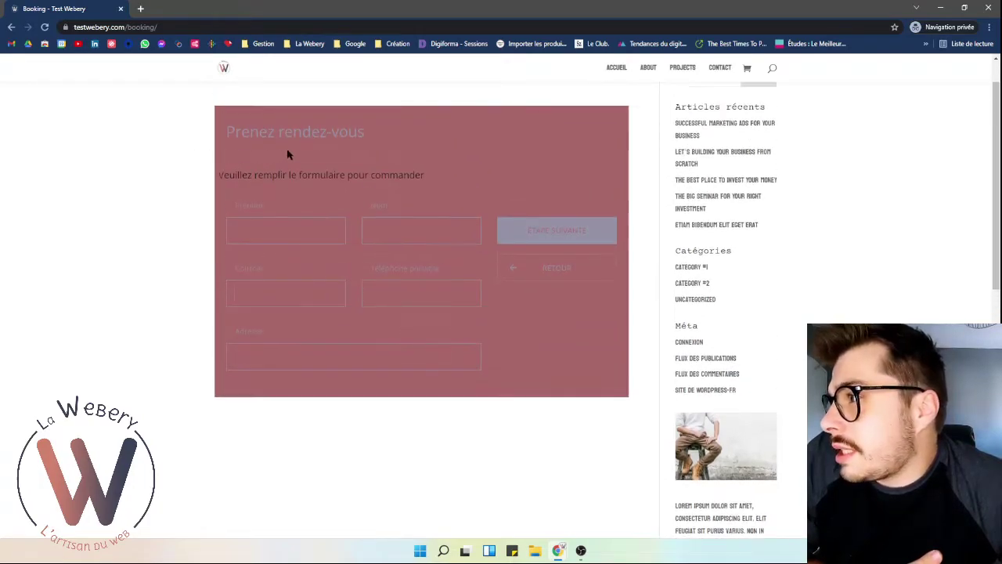
# - Return to the admin salon settings and expand the order form field list
pyautogui.click(941, 7)
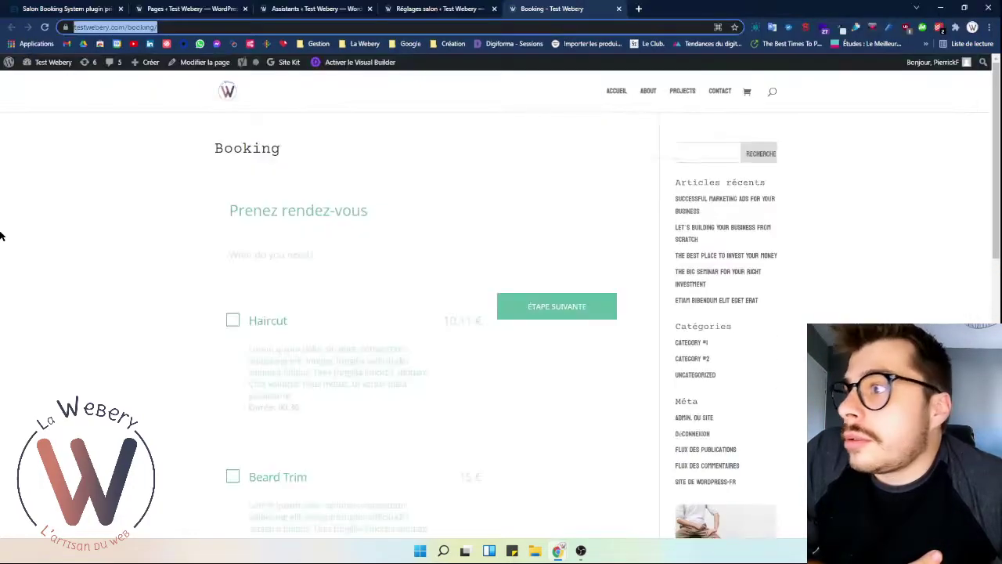
pyautogui.click(439, 9)
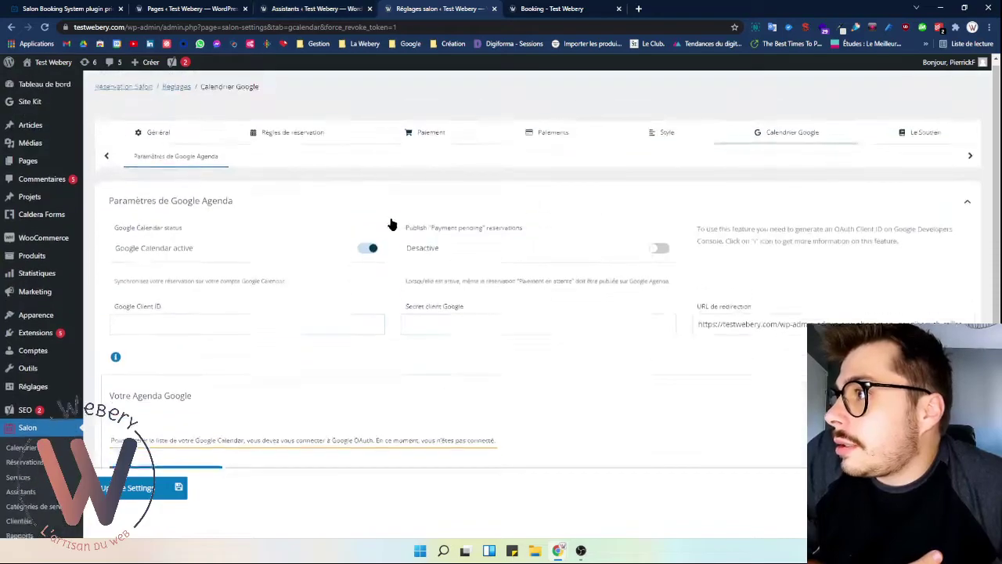
pyautogui.click(305, 139)
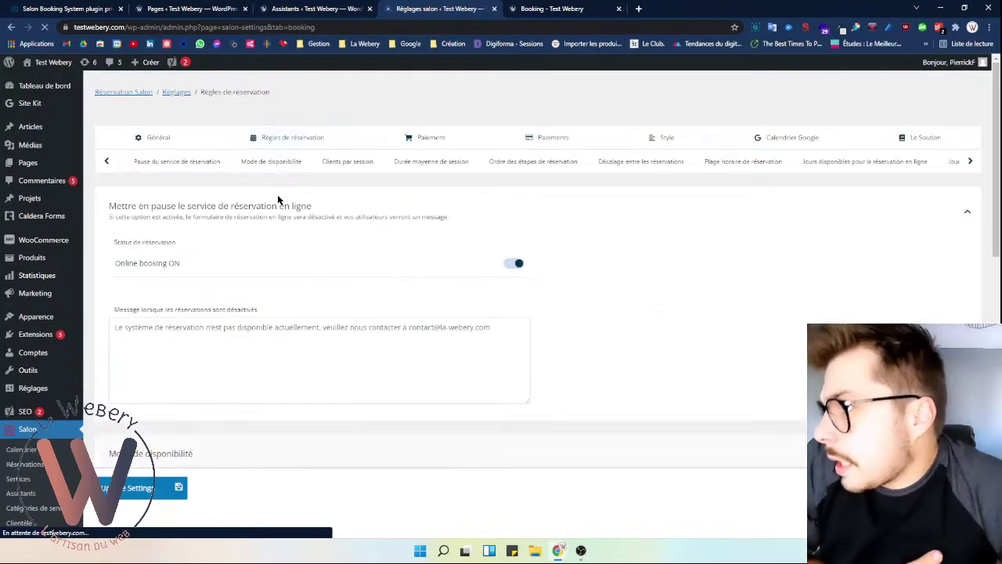
pyautogui.scroll(-5, 281, 202)
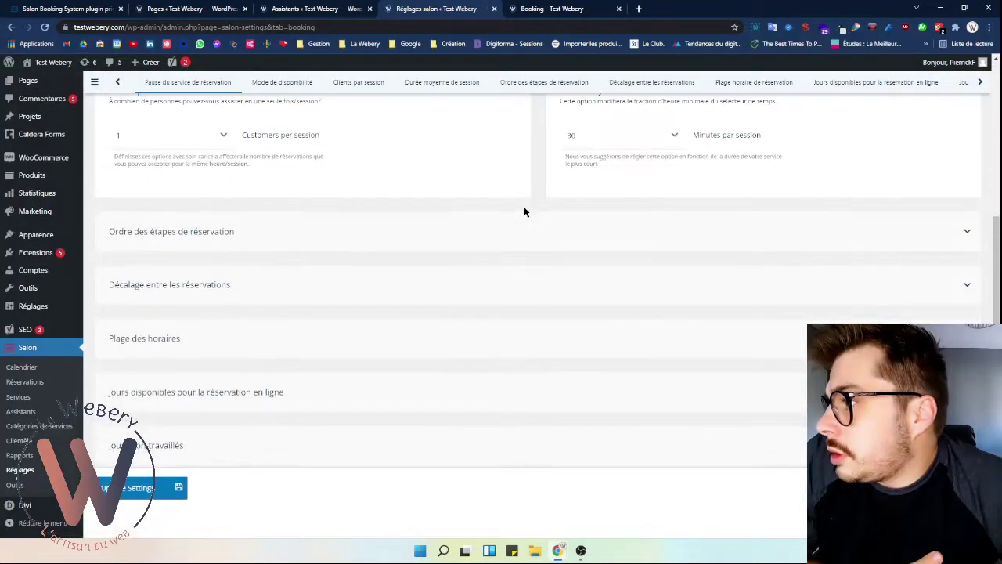
pyautogui.scroll(5, 356, 258)
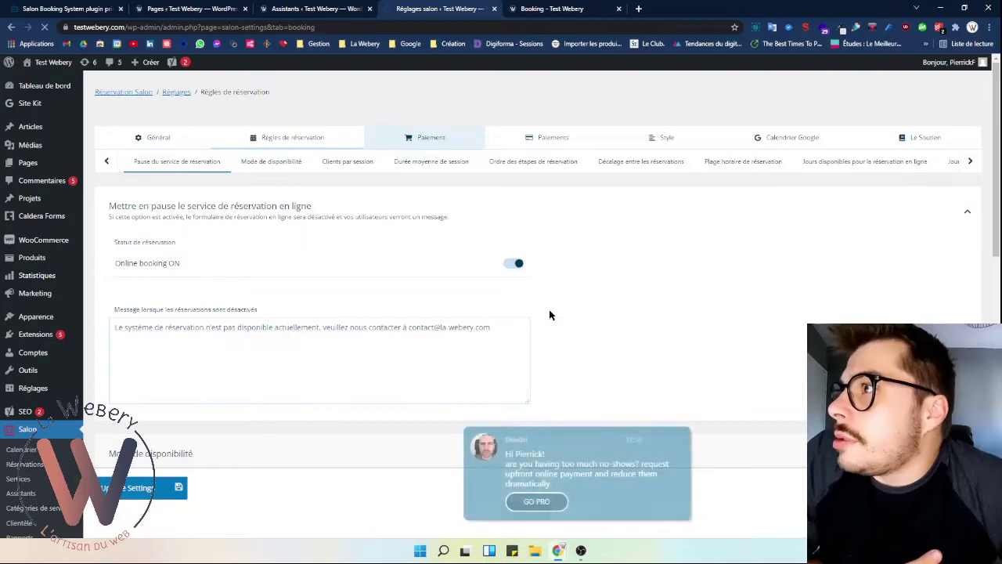
pyautogui.scroll(-3, 566, 316)
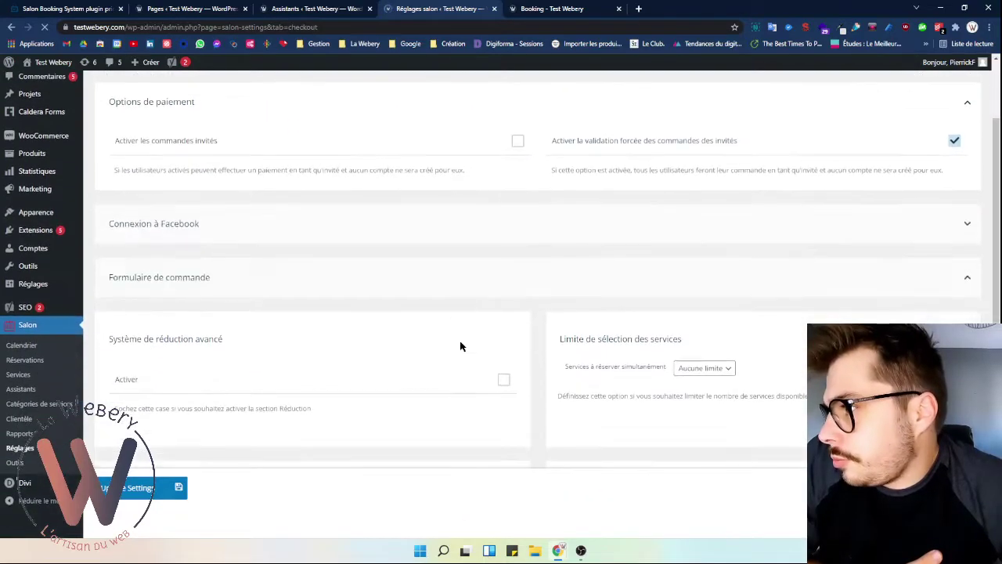
pyautogui.click(409, 209)
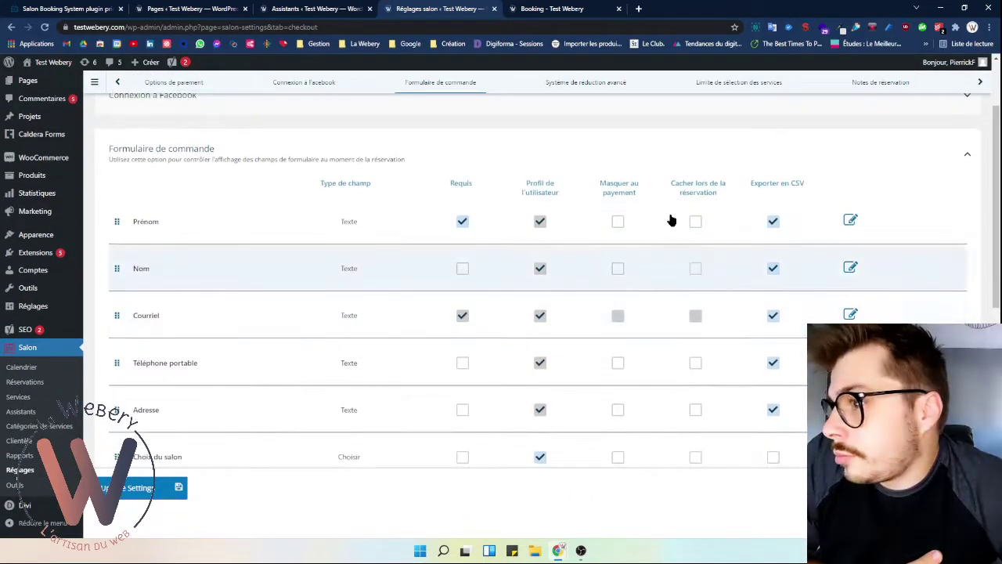
pyautogui.scroll(-2, 594, 223)
# - Make Choix du salon required and move it between Nom and Courriel
pyautogui.click(463, 353)
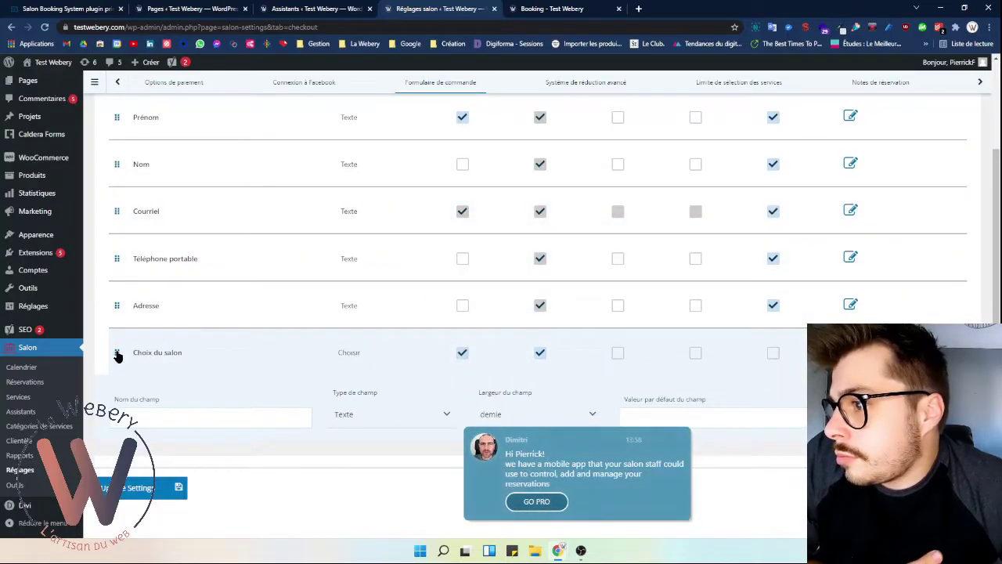
pyautogui.moveTo(116, 354); pyautogui.dragTo(123, 221)
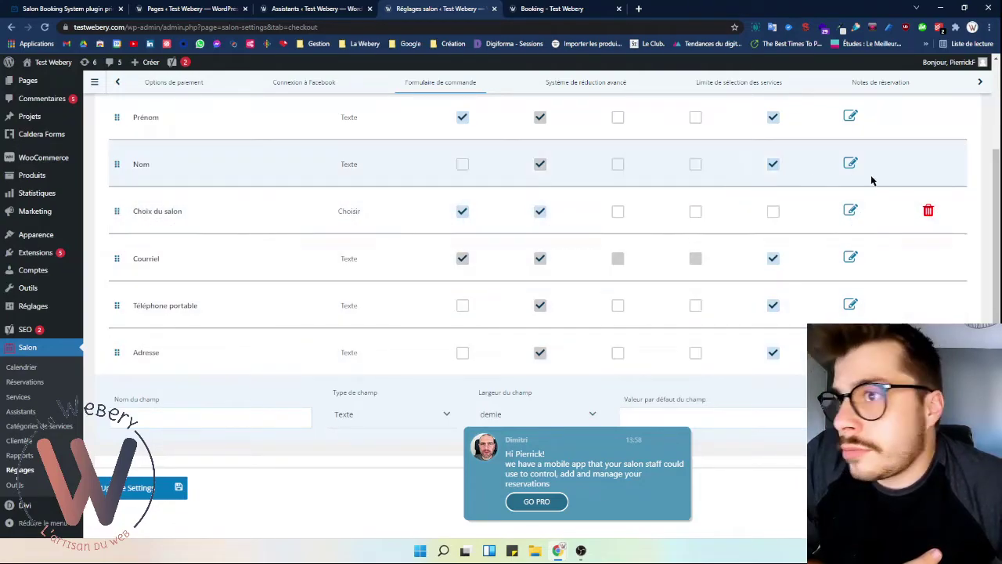
pyautogui.click(850, 209)
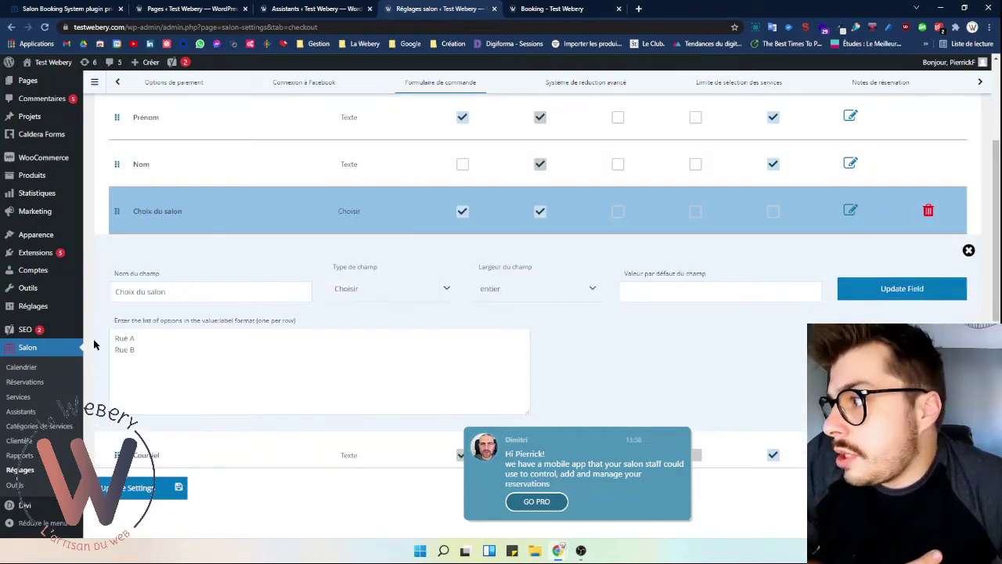
pyautogui.scroll(1, 689, 350)
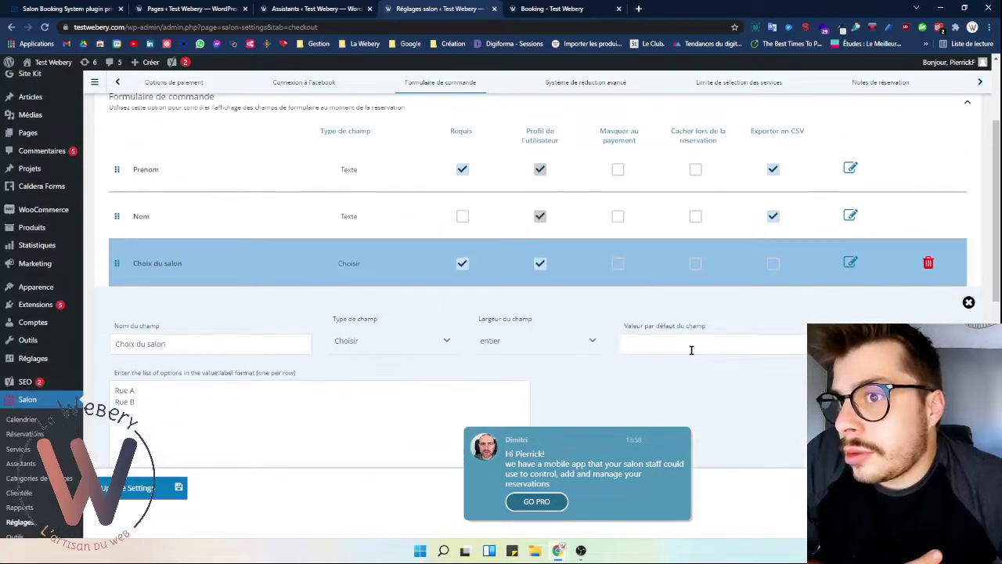
pyautogui.click(969, 302)
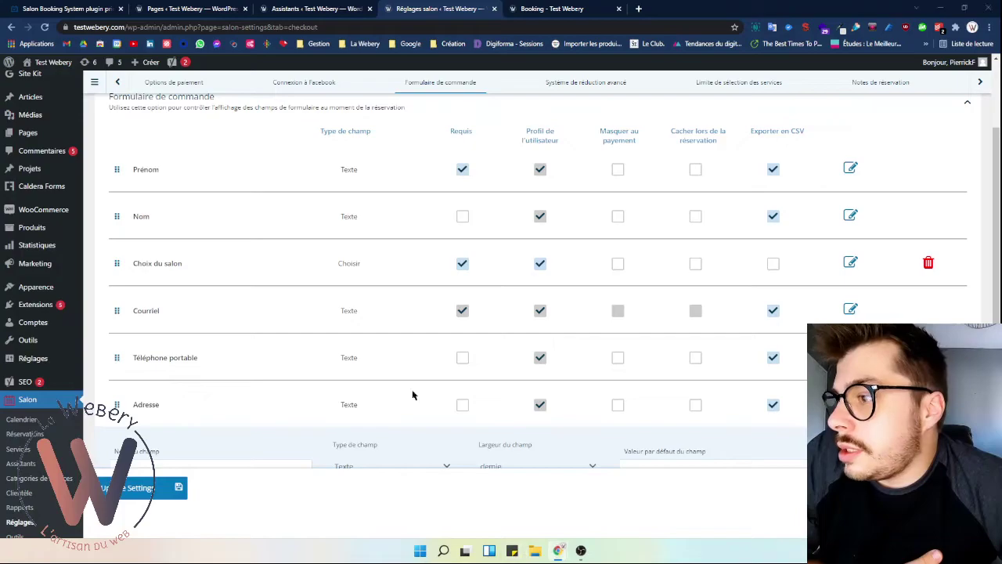
pyautogui.click(590, 507)
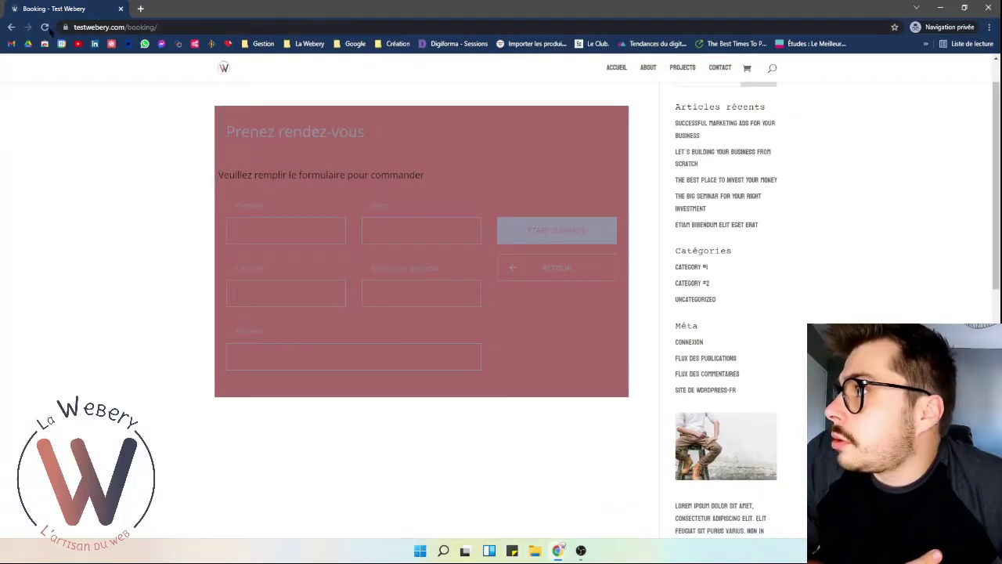
# - Reload the Booking page and advance through date, service and extras steps to the details form
pyautogui.click(45, 26)
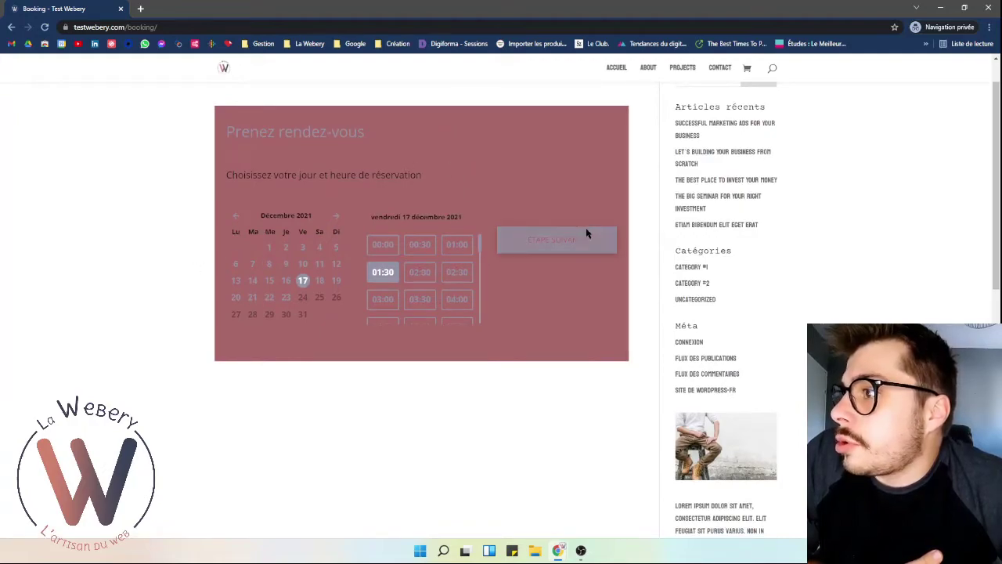
pyautogui.click(585, 234)
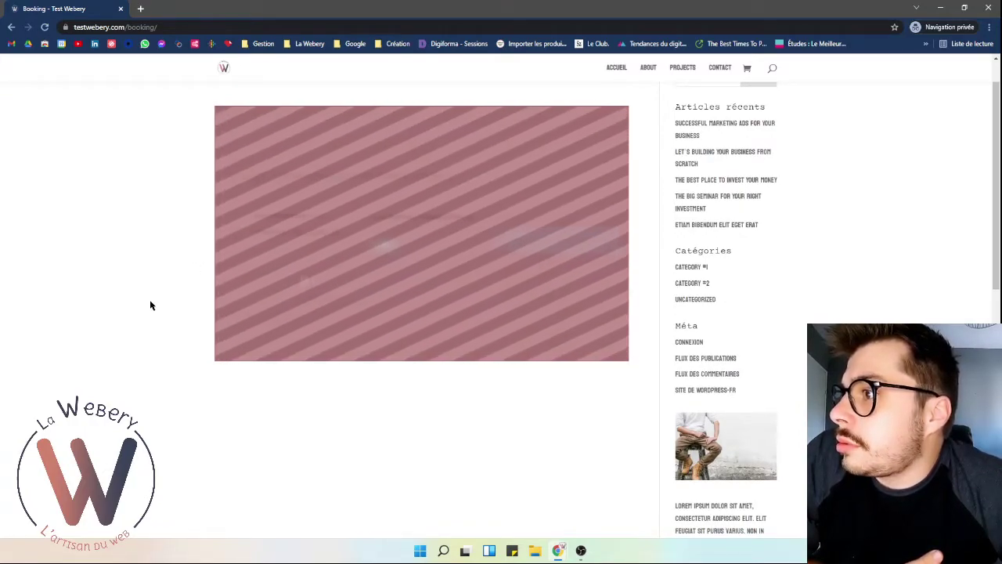
pyautogui.moveTo(288, 213); pyautogui.dragTo(293, 212)
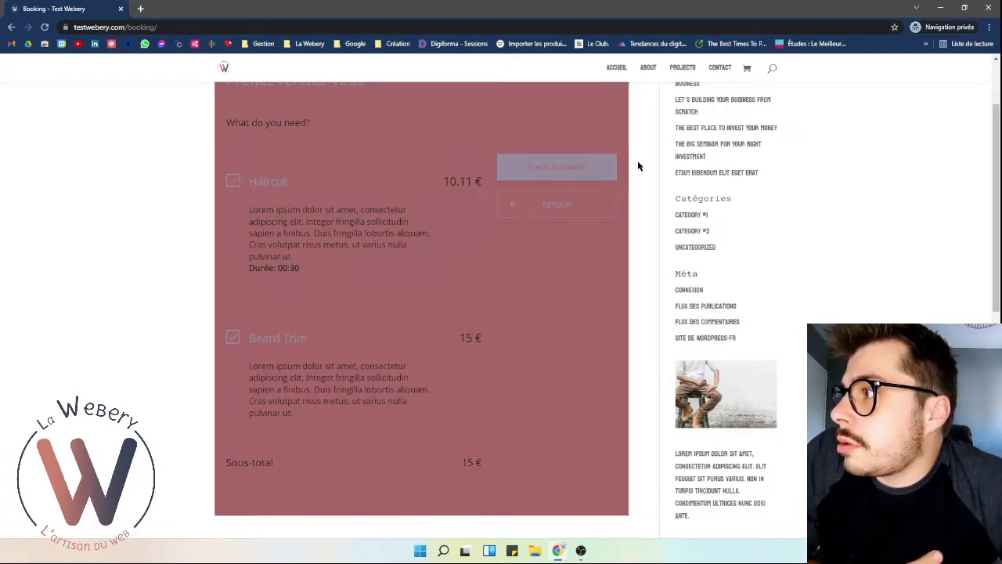
pyautogui.click(577, 168)
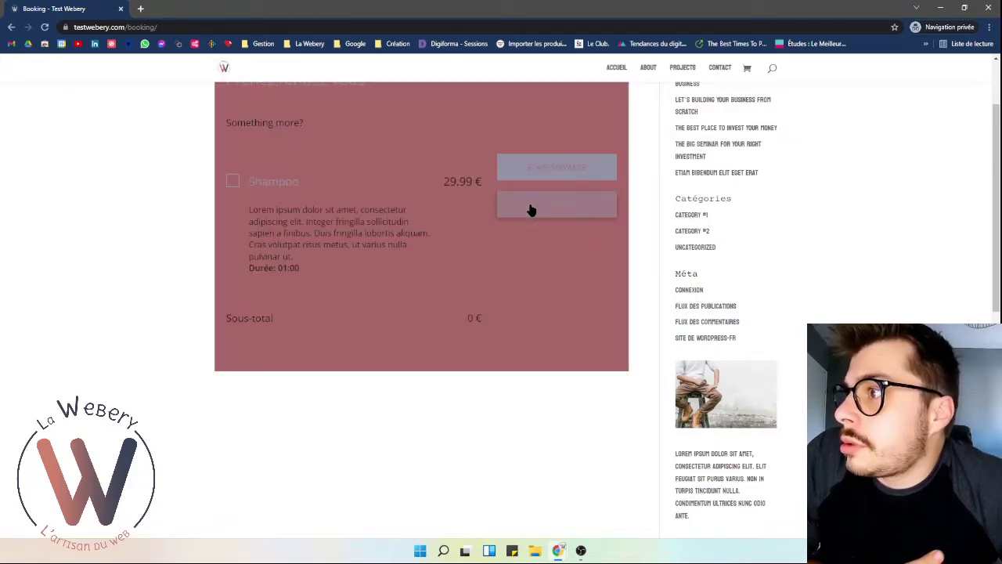
pyautogui.click(582, 164)
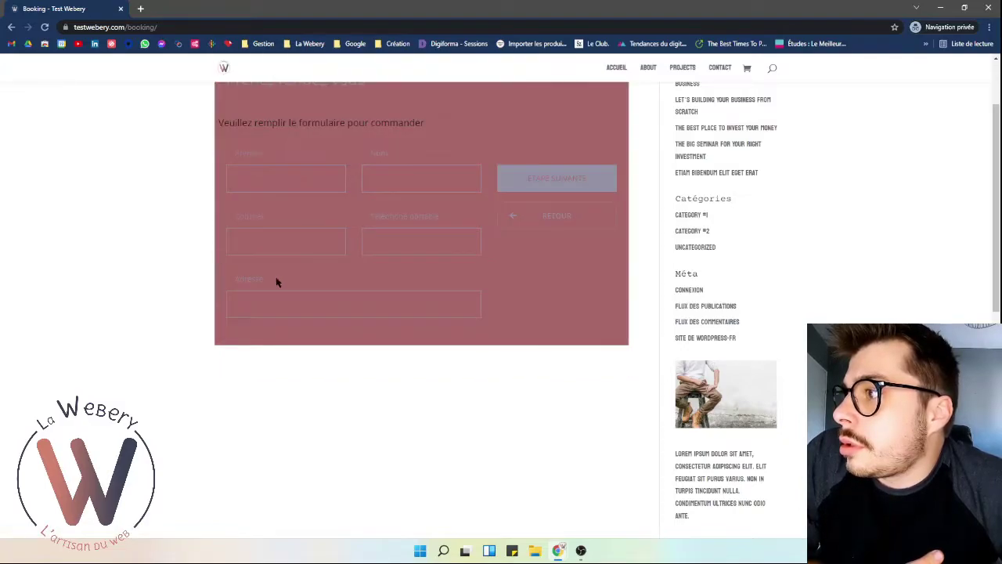
pyautogui.scroll(-3, 406, 255)
pyautogui.scroll(3, 402, 263)
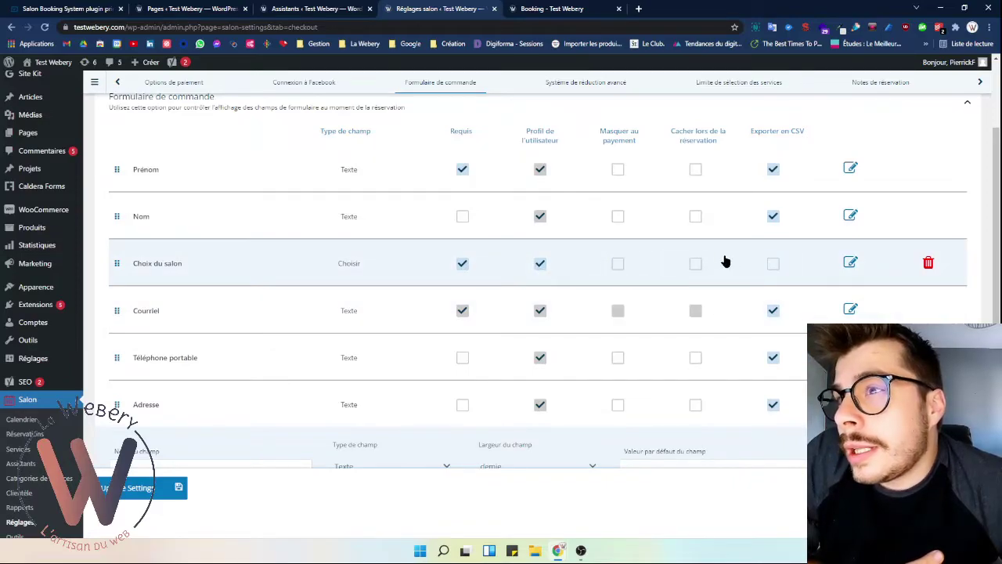
# - Open the Choix du salon field settings and check its type and width choices
pyautogui.scroll(-1, 399, 281)
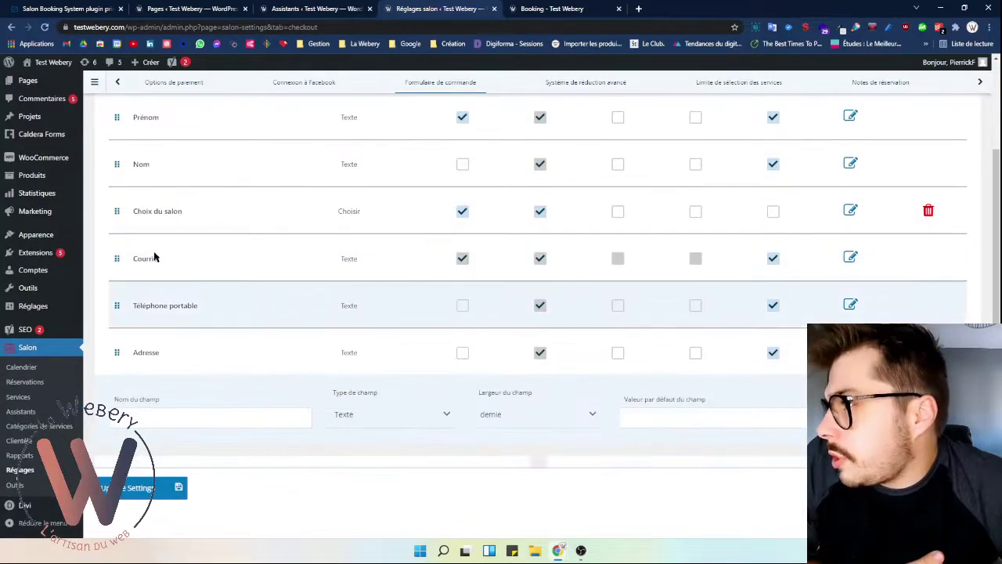
pyautogui.click(850, 212)
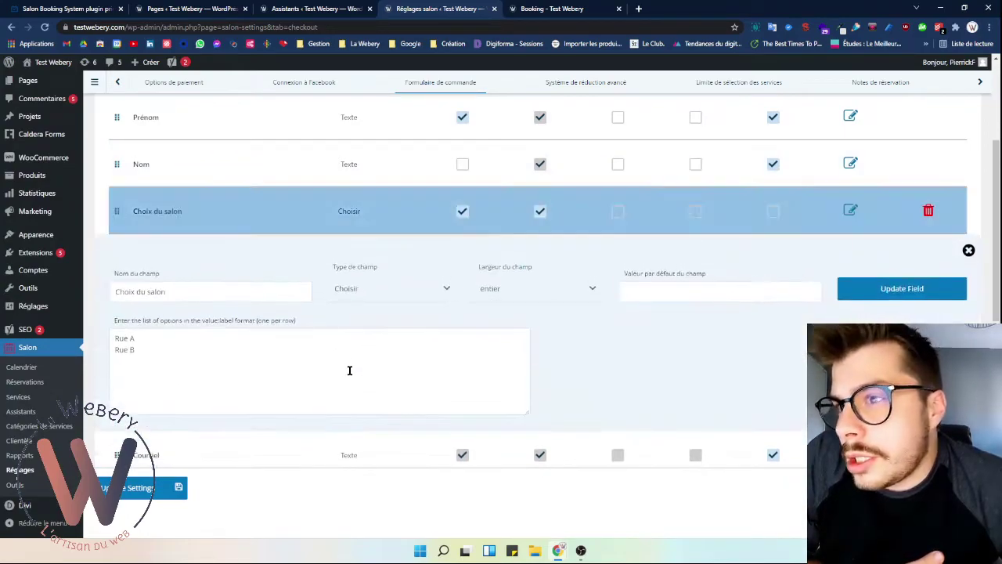
pyautogui.click(180, 342)
pyautogui.click(402, 302)
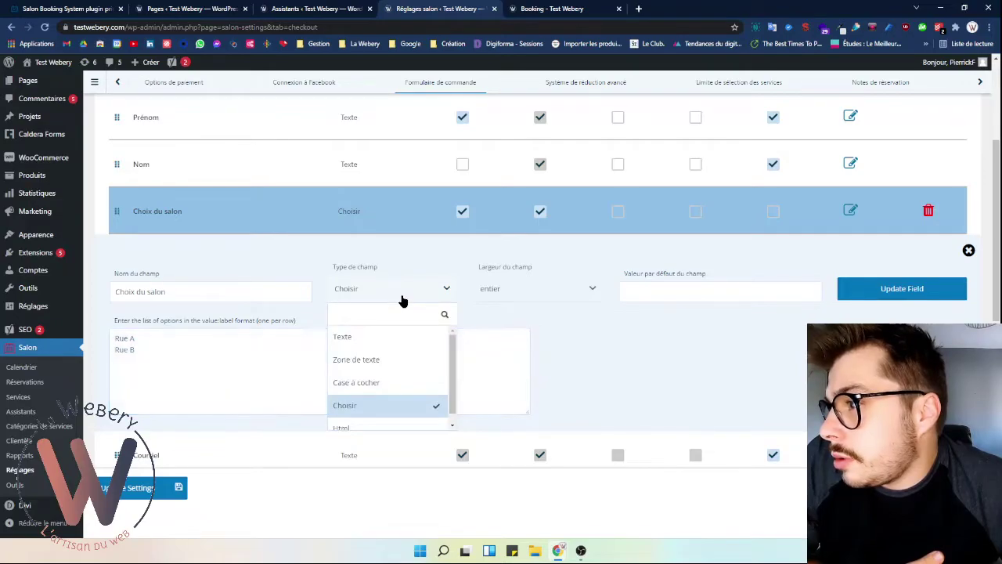
pyautogui.click(401, 302)
pyautogui.click(526, 291)
pyautogui.click(525, 290)
pyautogui.scroll(-2, 564, 347)
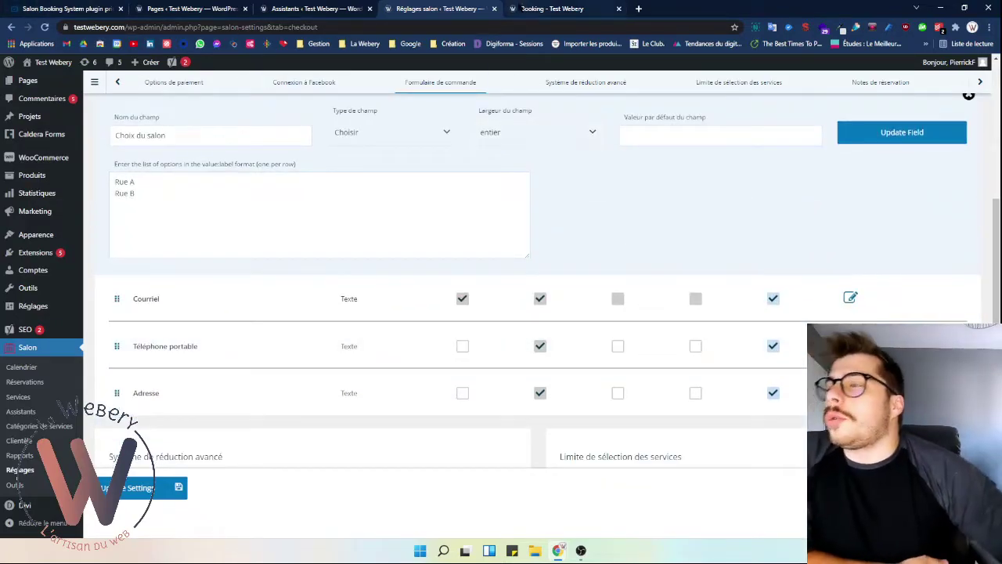
# - Glance at the booking page and assistants list, then return to the order form settings
pyautogui.click(521, 8)
pyautogui.click(470, 9)
pyautogui.click(313, 9)
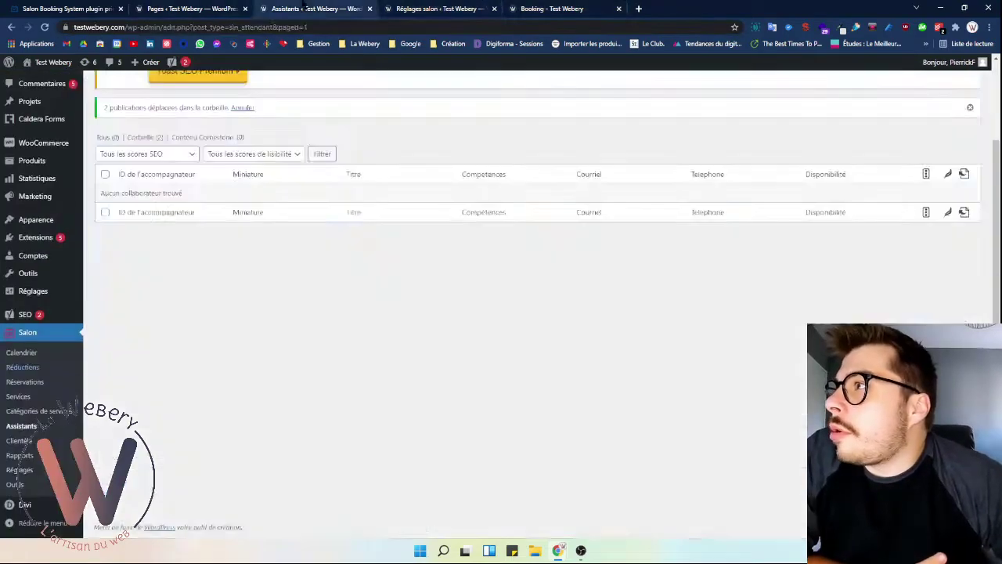
pyautogui.click(438, 9)
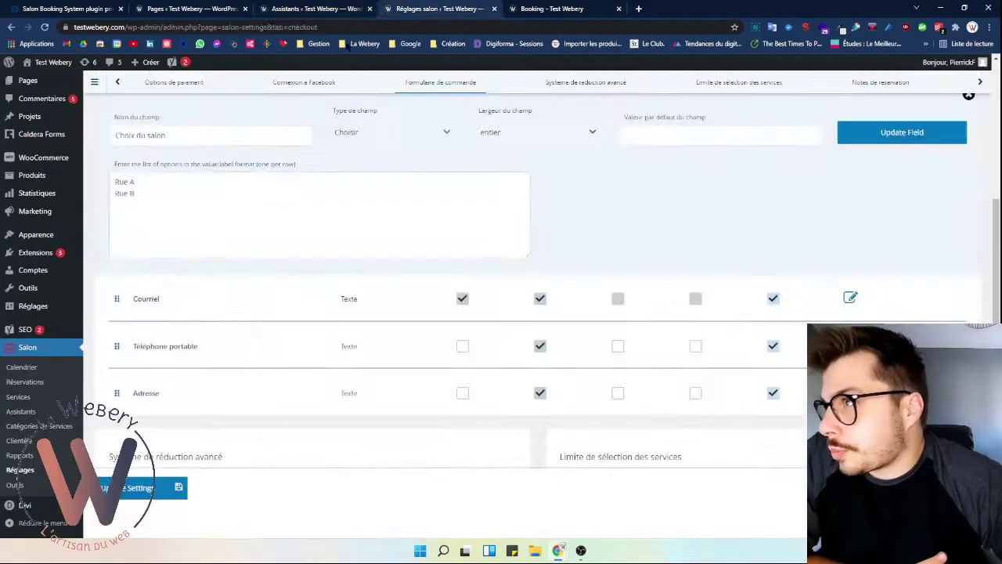